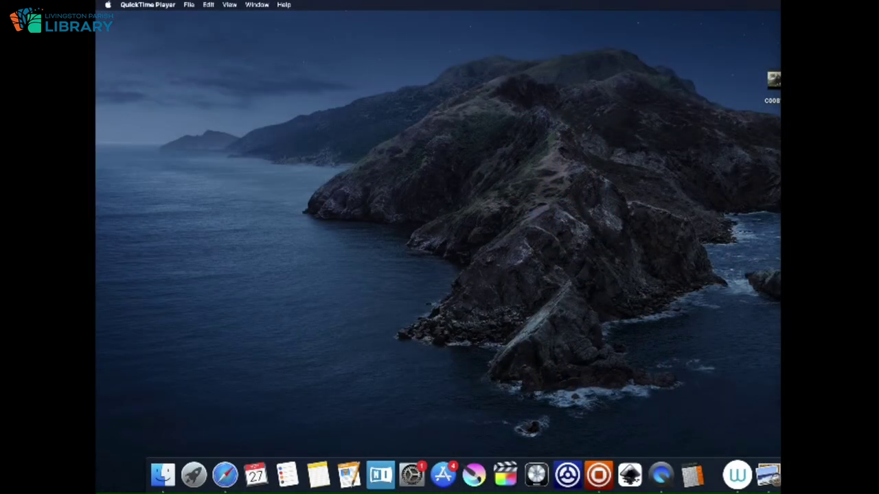
# Open Krita, start a new custom document and set both its width and height units to inches
pyautogui.click(474, 475)
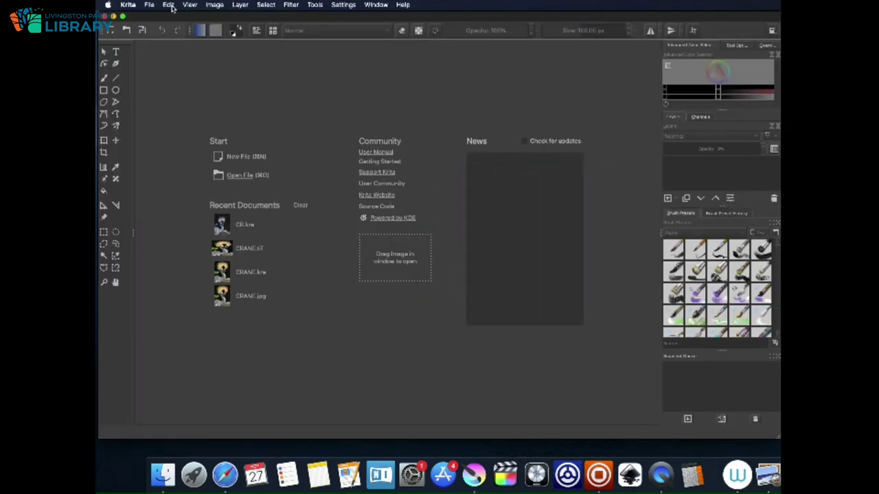
pyautogui.click(149, 5)
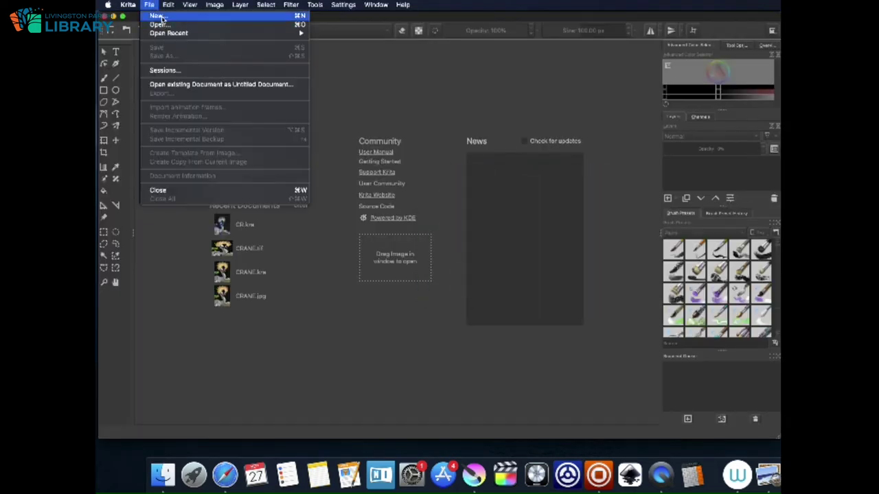
pyautogui.click(154, 18)
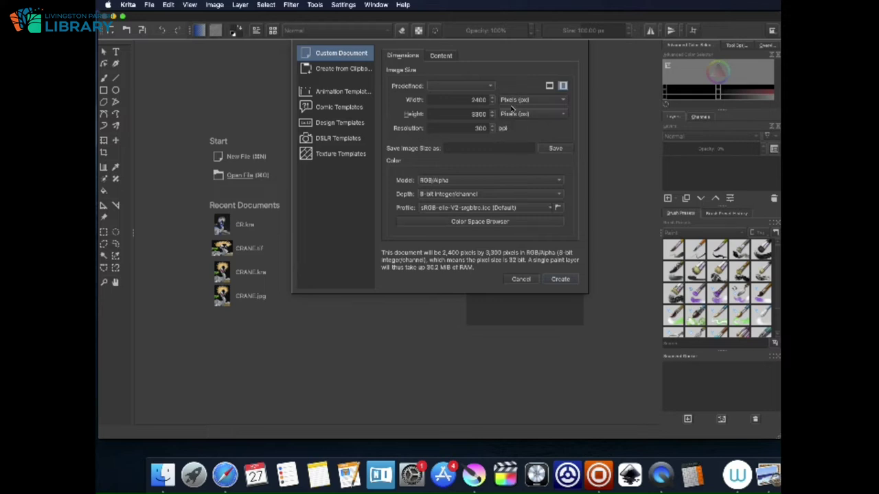
pyautogui.click(519, 103)
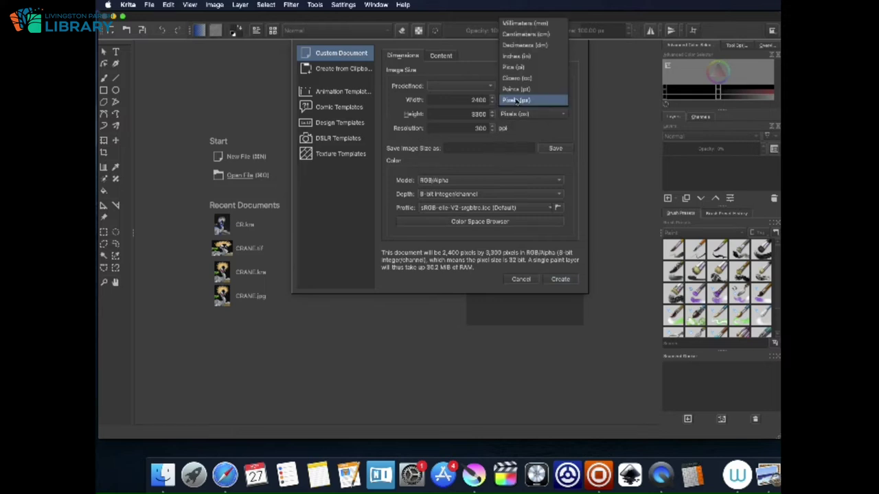
pyautogui.click(516, 62)
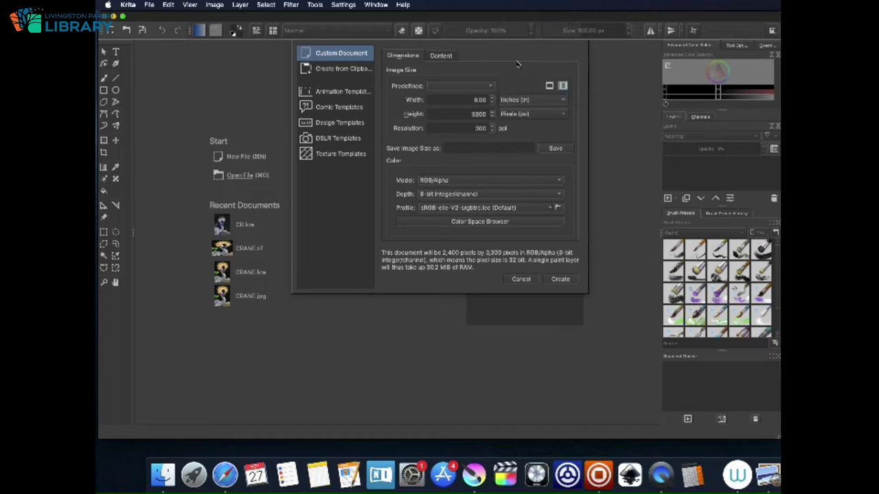
pyautogui.click(521, 114)
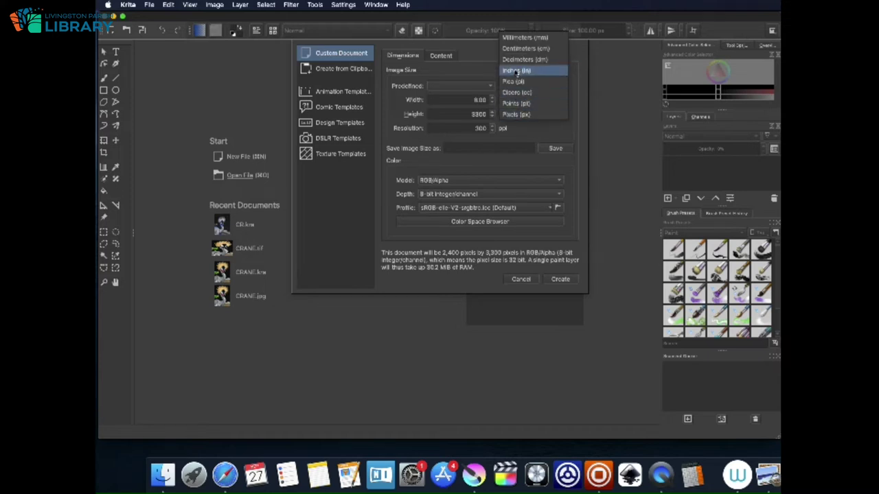
pyautogui.click(516, 72)
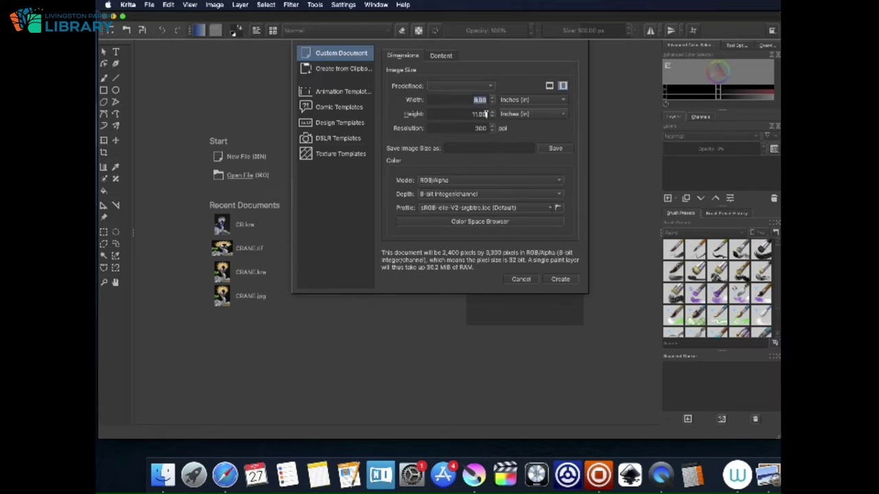
# Create the portrait document at 8.00 × 11.00 inches with a resolution of 300 ppi
pyautogui.click(478, 114)
pyautogui.doubleClick(478, 114)
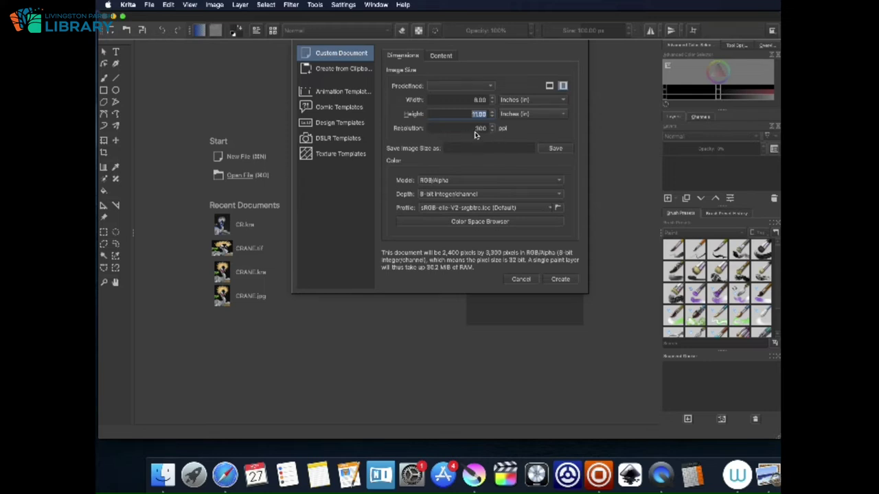
pyautogui.doubleClick(484, 129)
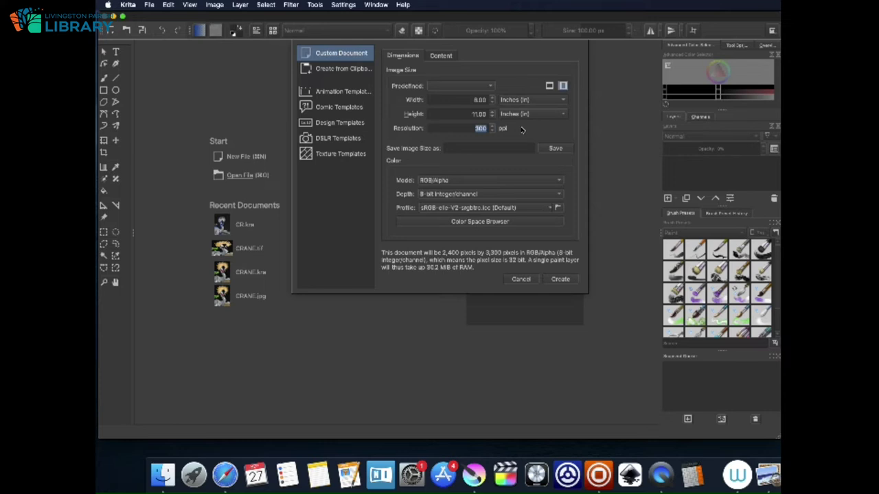
pyautogui.click(561, 281)
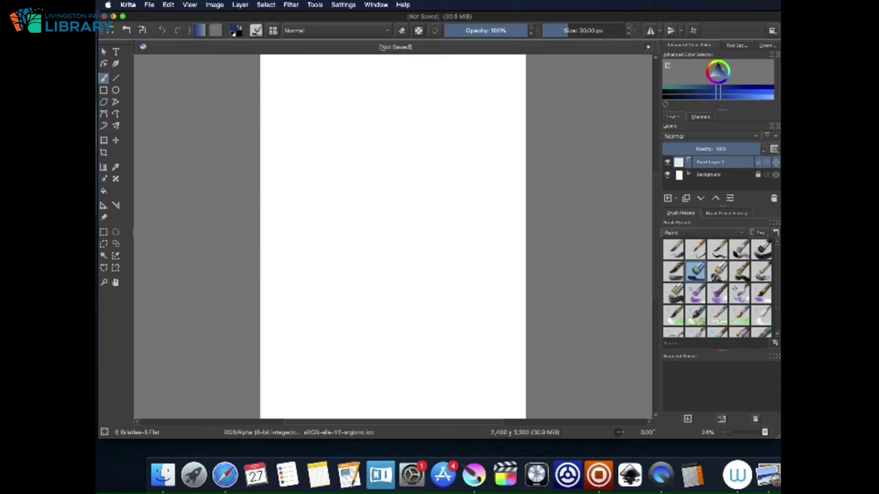
# Insert the crowned crane PNG from the desktop into the document as a new layer
pyautogui.moveTo(734, 17); pyautogui.dragTo(661, 17)
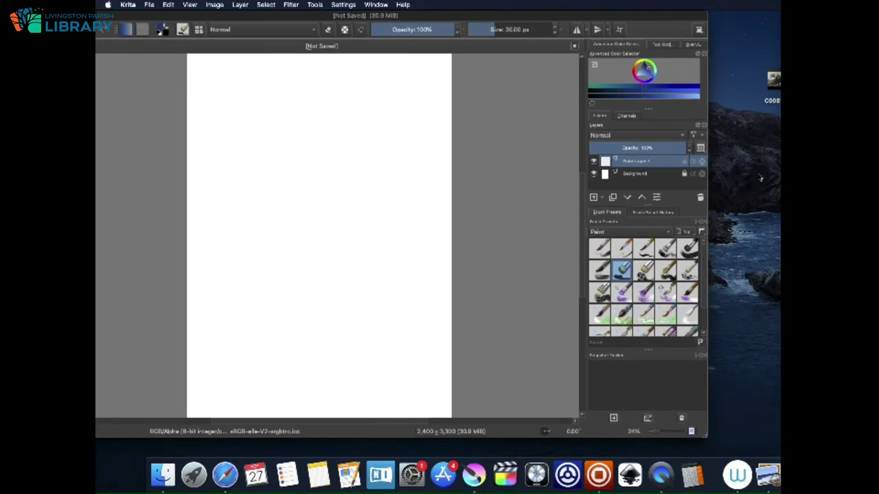
pyautogui.click(759, 176)
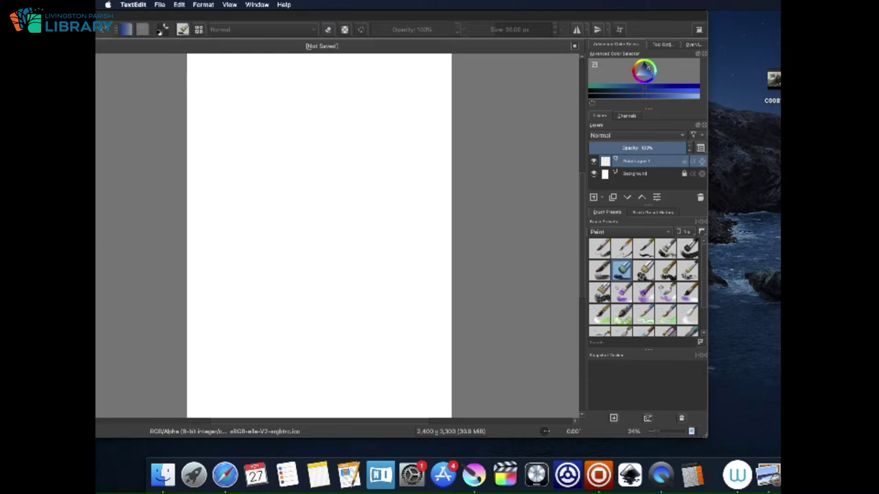
pyautogui.moveTo(810, 158); pyautogui.dragTo(669, 168)
pyautogui.moveTo(758, 158); pyautogui.dragTo(478, 167)
pyautogui.click(527, 191)
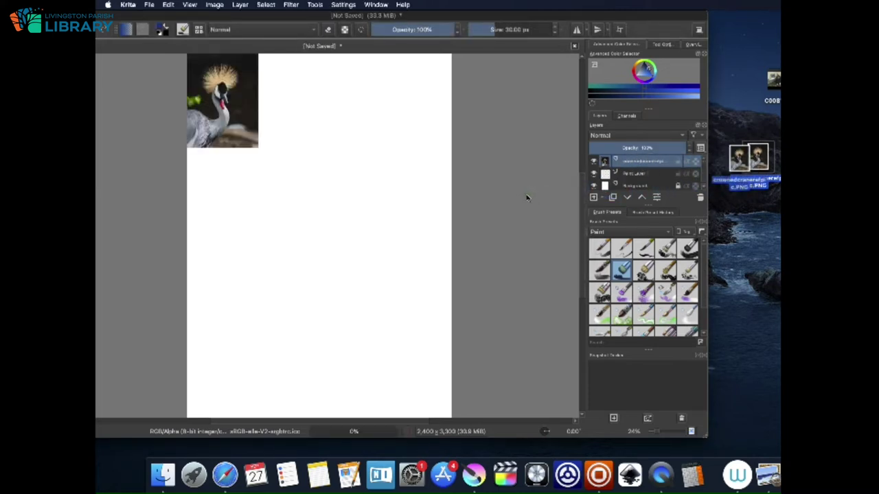
pyautogui.moveTo(594, 19); pyautogui.dragTo(670, 21)
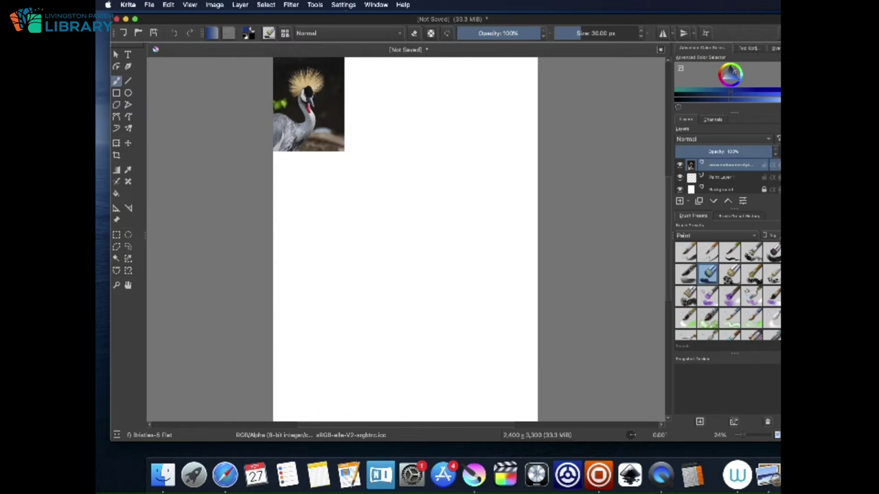
# Enlarge the crane image with the Transform tool and stretch it to the edges of the white page
pyautogui.click(128, 143)
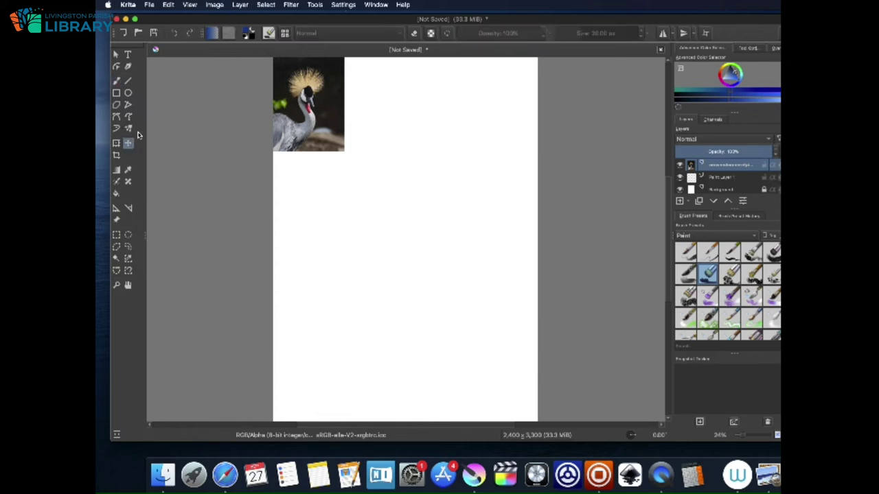
pyautogui.moveTo(337, 144); pyautogui.dragTo(514, 347)
pyautogui.click(116, 143)
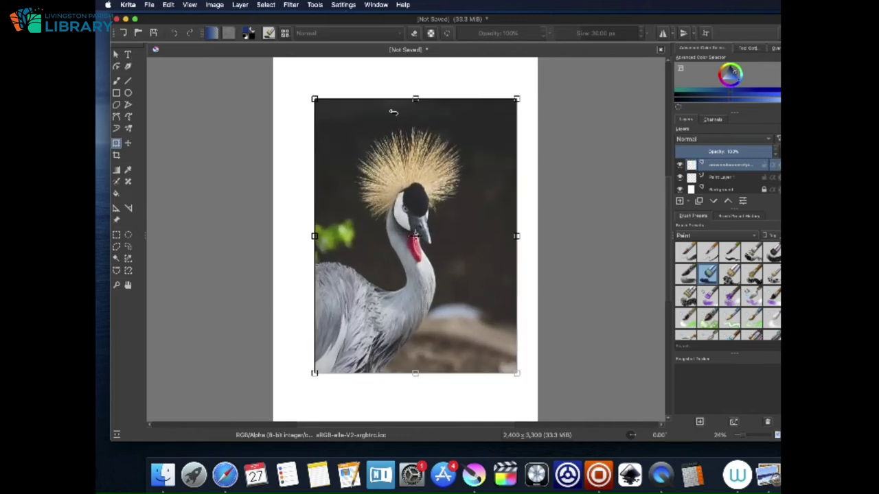
pyautogui.moveTo(314, 96); pyautogui.dragTo(273, 64)
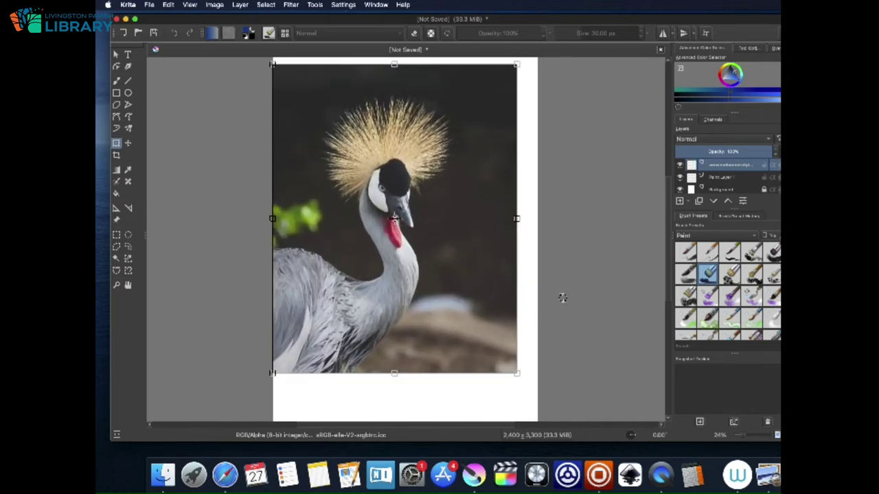
pyautogui.moveTo(424, 84); pyautogui.dragTo(449, 70)
pyautogui.moveTo(533, 211); pyautogui.dragTo(537, 210)
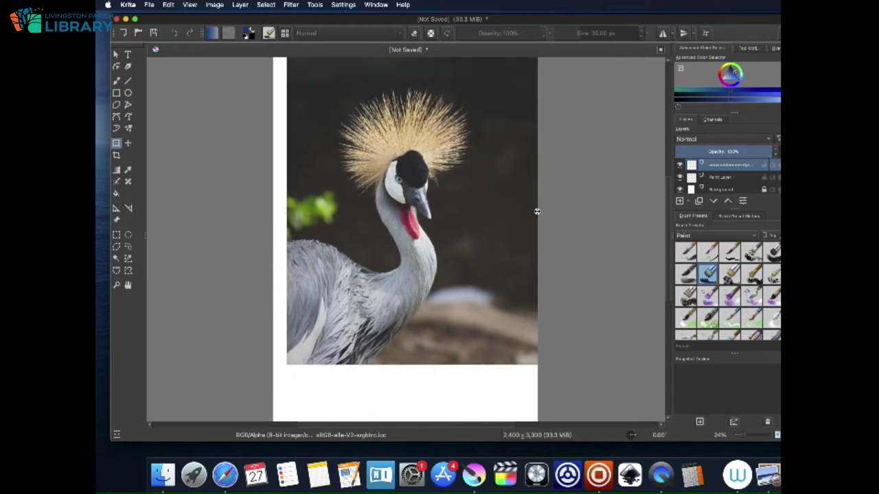
pyautogui.moveTo(288, 206); pyautogui.dragTo(274, 207)
pyautogui.moveTo(406, 365); pyautogui.dragTo(407, 426)
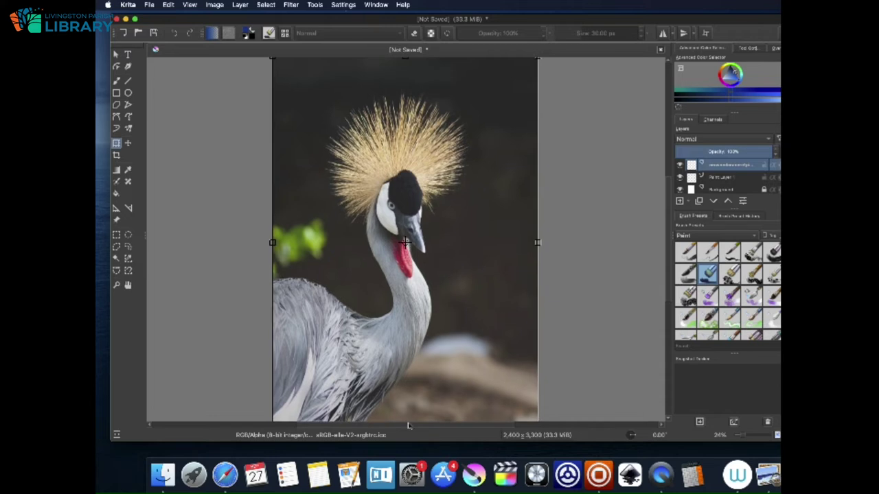
# Move the crane image so that it covers the page right up to the side and lower edges
pyautogui.click(128, 143)
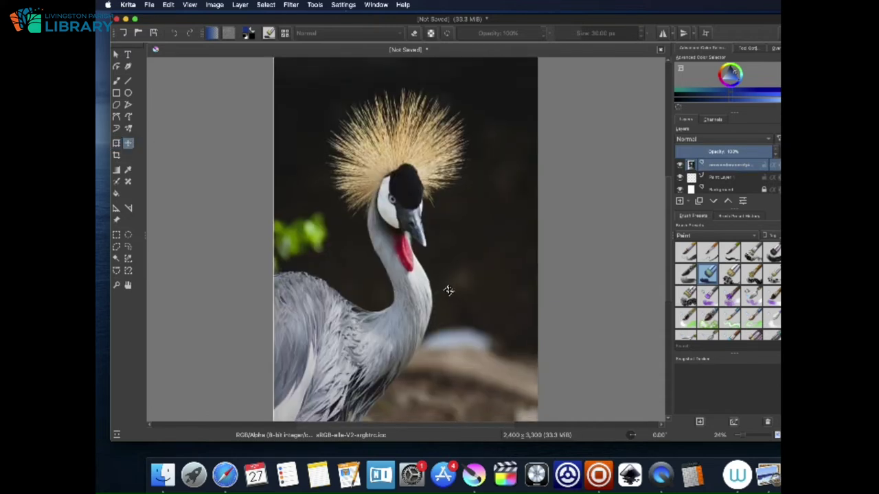
pyautogui.click(128, 285)
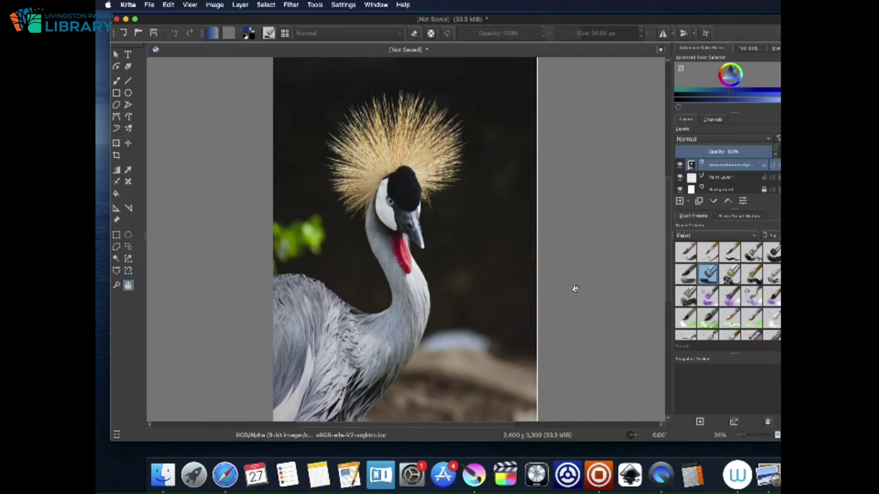
pyautogui.moveTo(574, 288); pyautogui.dragTo(574, 268)
pyautogui.click(128, 143)
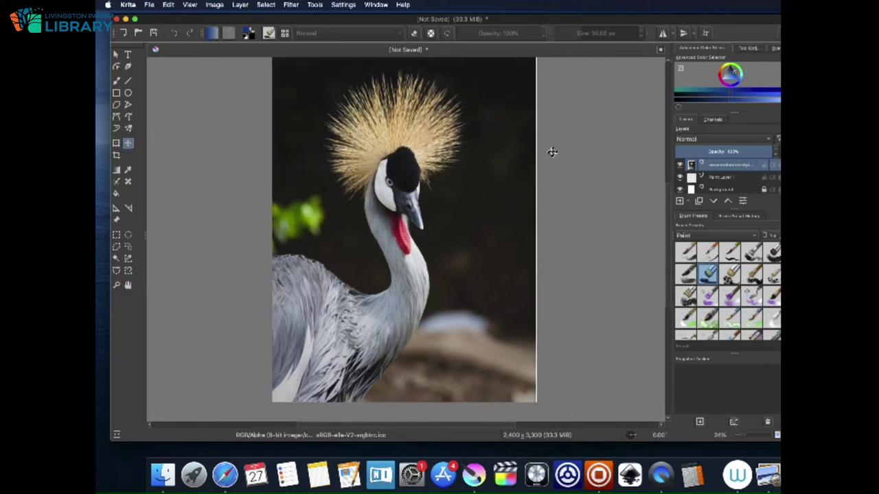
pyautogui.moveTo(525, 229); pyautogui.dragTo(527, 228)
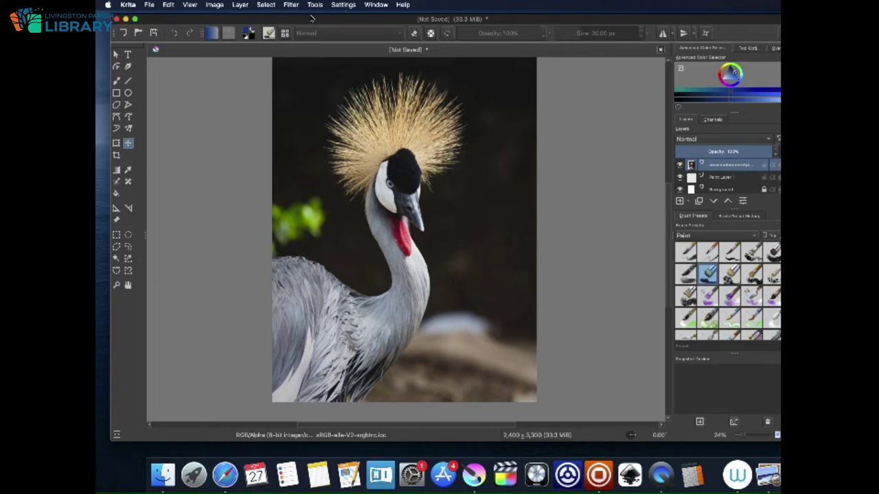
# Copy the crane image layer and paste it as a second layer above the original
pyautogui.click(169, 6)
pyautogui.click(178, 48)
pyautogui.click(169, 5)
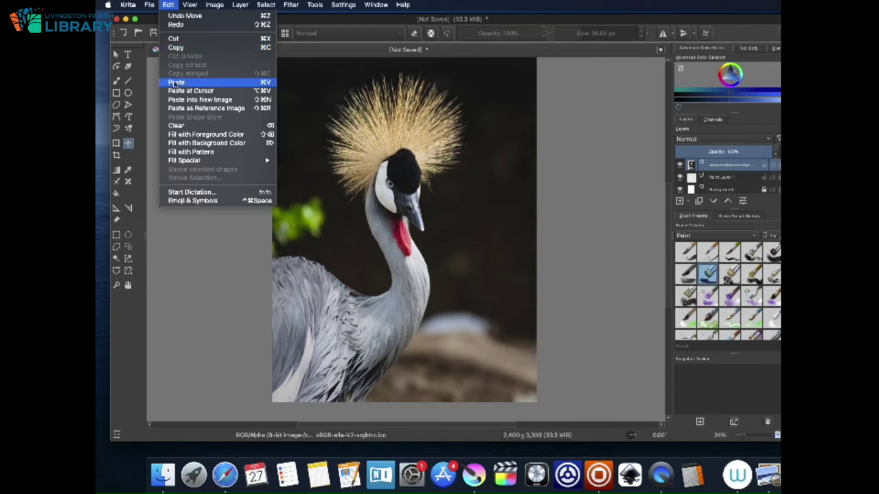
pyautogui.click(179, 80)
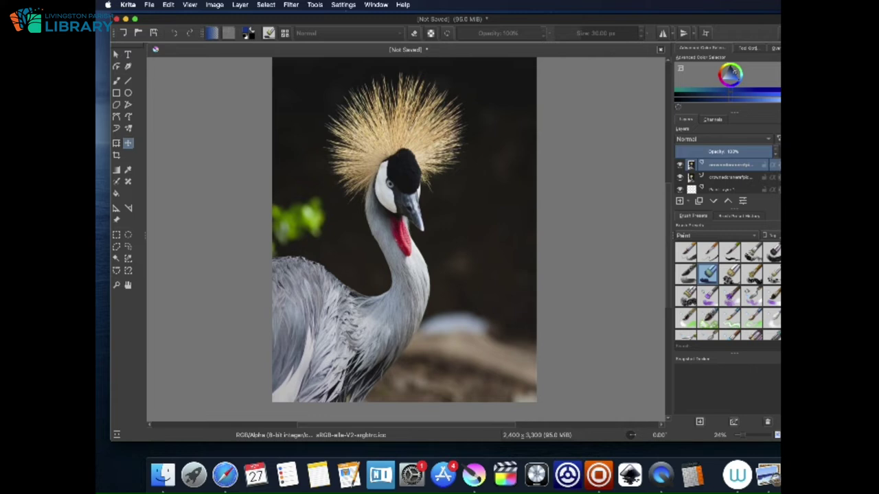
# Apply the Desaturate filter with the Lightness method to the pasted crane layer
pyautogui.click(289, 6)
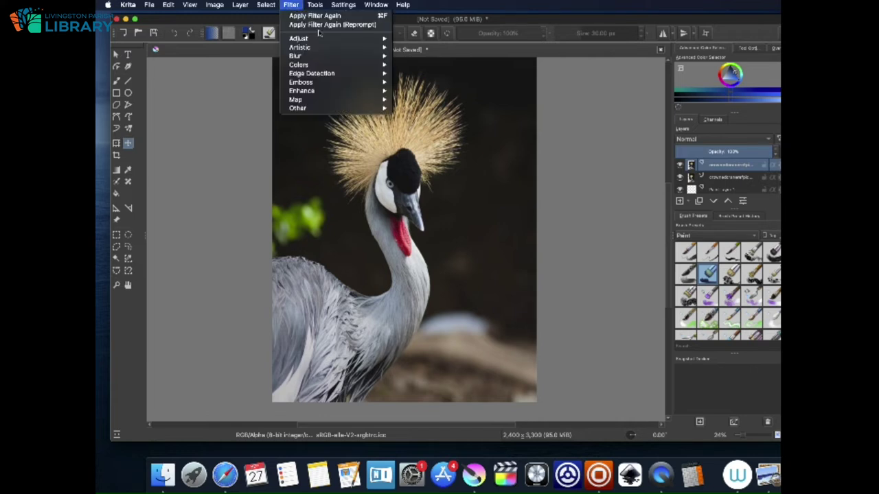
pyautogui.moveTo(313, 38)
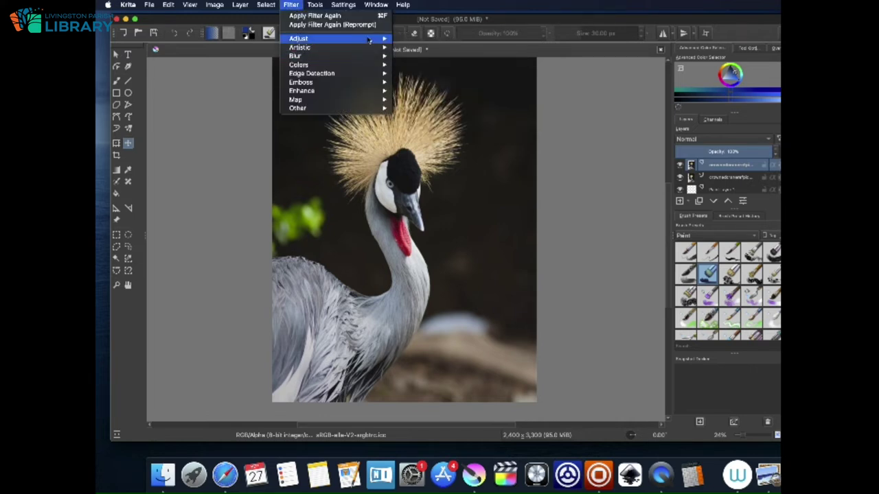
pyautogui.click(429, 83)
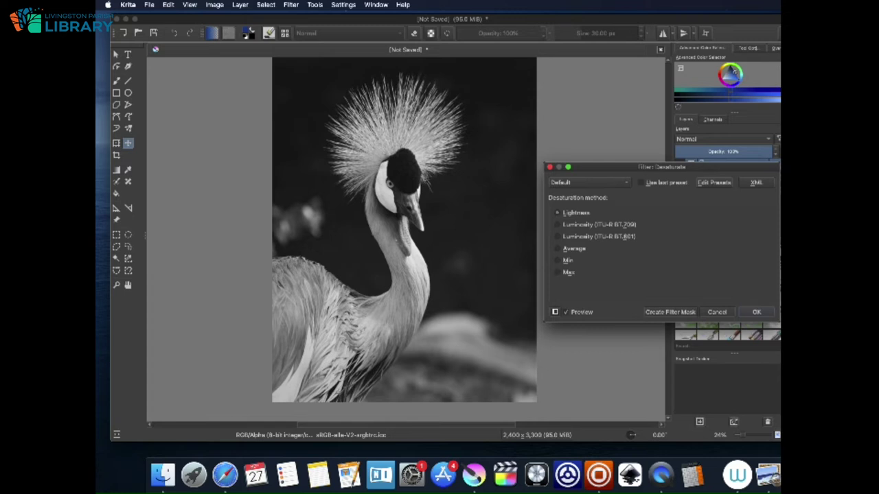
pyautogui.click(756, 312)
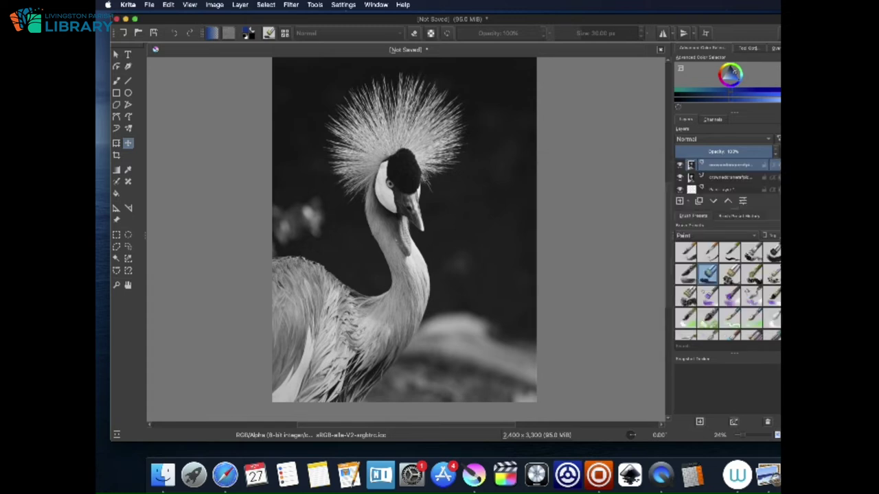
# Add a new paint layer above the desaturated crane and activate the Freehand Brush tool
pyautogui.press('super+Tab')
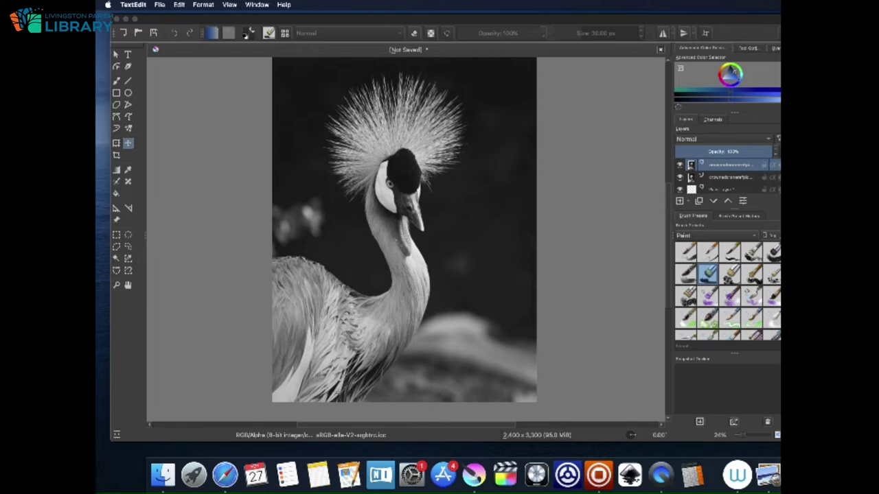
pyautogui.click(668, 257)
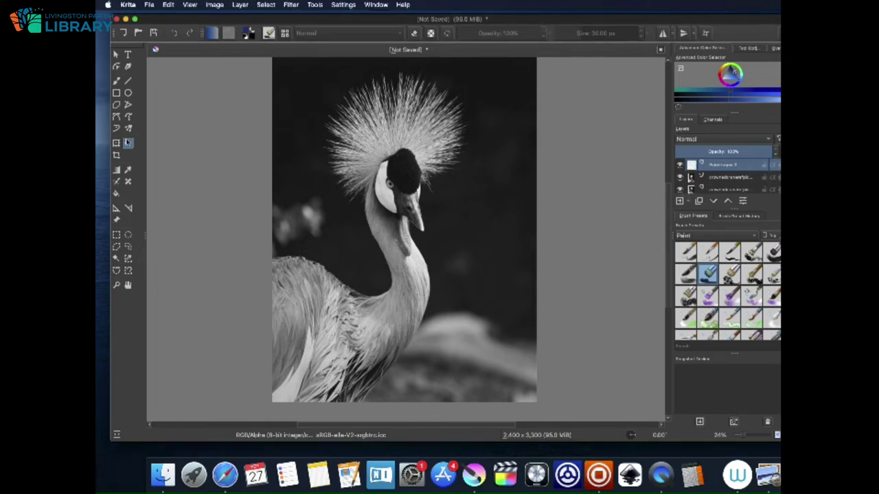
pyautogui.click(116, 80)
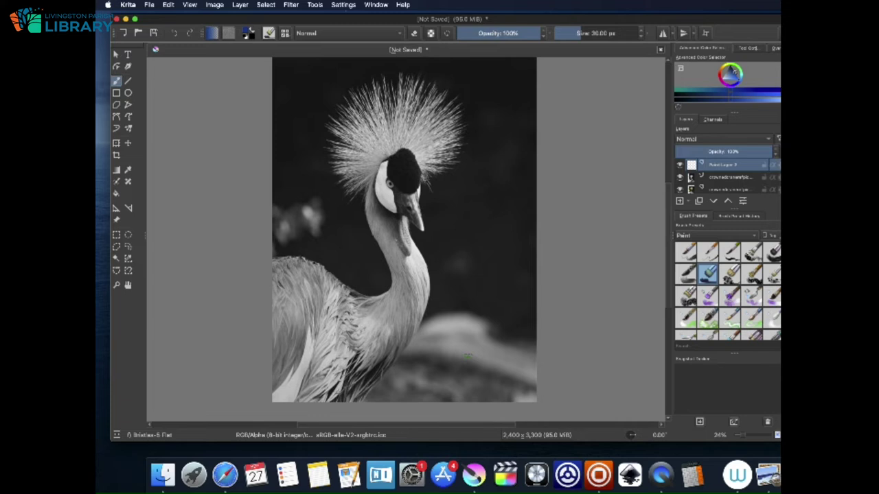
# Pick a blue brush color, set the brush size to 53.03 px and try a stroke beside the crane's face
pyautogui.click(590, 35)
pyautogui.moveTo(591, 35); pyautogui.dragTo(578, 34)
pyautogui.click(734, 72)
pyautogui.click(585, 35)
pyautogui.moveTo(382, 159); pyautogui.dragTo(379, 162)
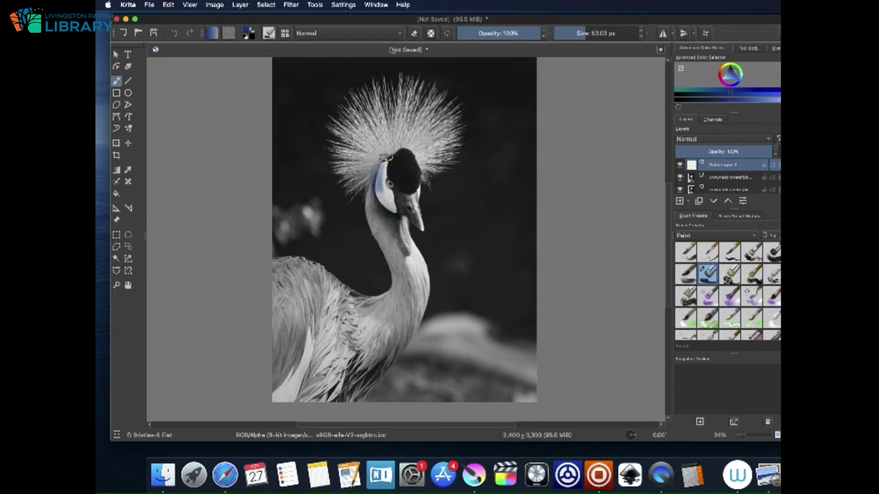
# Set the brush size to 26.56 px and trace the outline of the crane's face, head and beak in blue
pyautogui.click(579, 33)
pyautogui.moveTo(376, 167)
pyautogui.mouseDown()
pyautogui.moveTo(417, 157)
pyautogui.moveTo(425, 171)
pyautogui.moveTo(400, 214)
pyautogui.mouseUp()
pyautogui.moveTo(425, 171); pyautogui.dragTo(422, 232)
# Trace the crane's neck, back and chest in blue, and draw a rounded outline around its feathered crest
pyautogui.moveTo(376, 169); pyautogui.dragTo(386, 269)
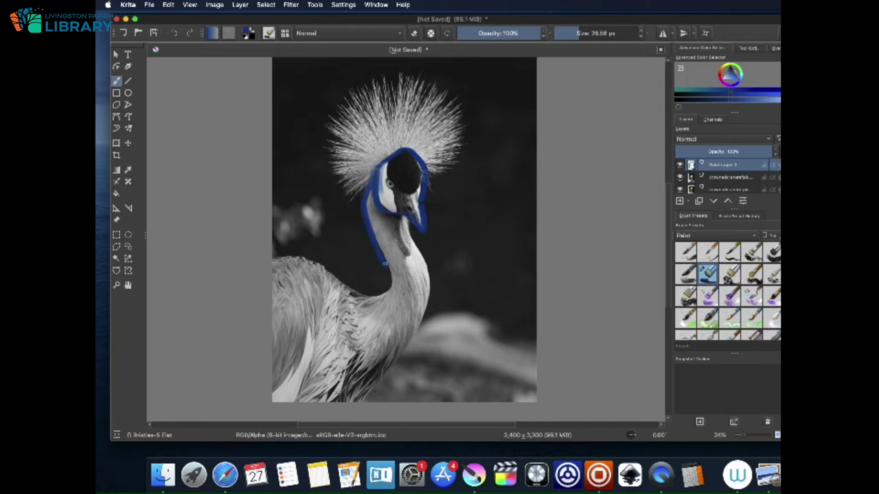
pyautogui.moveTo(405, 219)
pyautogui.mouseDown()
pyautogui.moveTo(431, 309)
pyautogui.moveTo(426, 291)
pyautogui.moveTo(389, 295)
pyautogui.mouseUp()
pyautogui.moveTo(273, 258); pyautogui.dragTo(386, 295)
pyautogui.moveTo(426, 271)
pyautogui.mouseDown()
pyautogui.moveTo(402, 350)
pyautogui.moveTo(358, 400)
pyautogui.mouseUp()
pyautogui.moveTo(336, 175)
pyautogui.mouseDown()
pyautogui.moveTo(364, 96)
pyautogui.moveTo(456, 141)
pyautogui.moveTo(449, 162)
pyautogui.mouseUp()
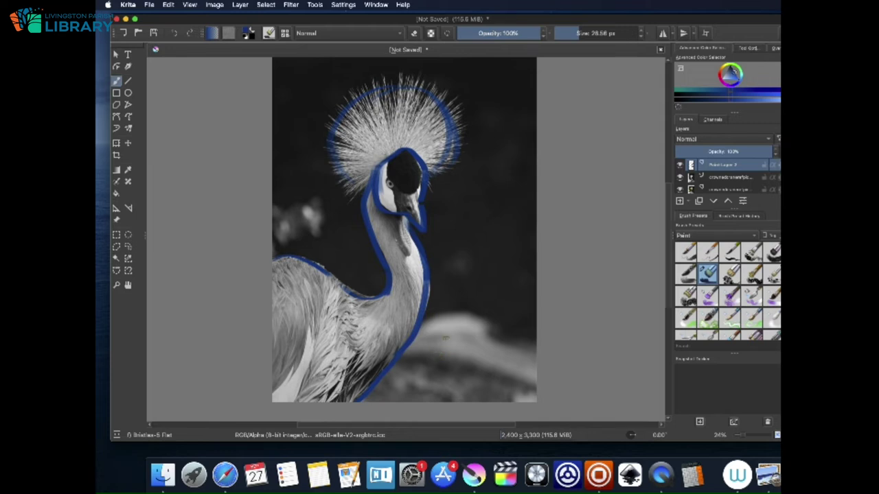
# Number the main shapes in blue: 1 on the head, 2 on the body, 3 on the crest and 4 on the background
pyautogui.moveTo(406, 163); pyautogui.dragTo(406, 184)
pyautogui.moveTo(385, 310)
pyautogui.mouseDown()
pyautogui.moveTo(379, 324)
pyautogui.moveTo(389, 328)
pyautogui.mouseUp()
pyautogui.moveTo(381, 113); pyautogui.dragTo(381, 136)
pyautogui.moveTo(484, 104)
pyautogui.mouseDown()
pyautogui.moveTo(495, 119)
pyautogui.moveTo(489, 132)
pyautogui.mouseUp()
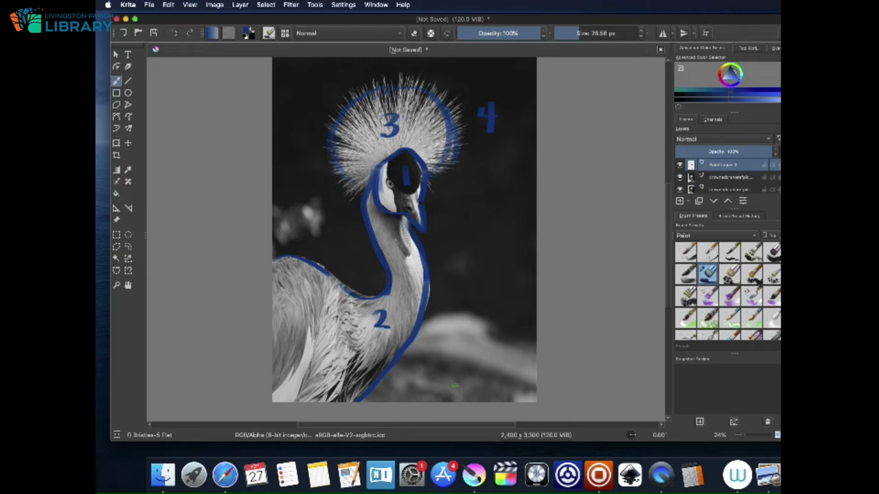
pyautogui.press('super+Tab')
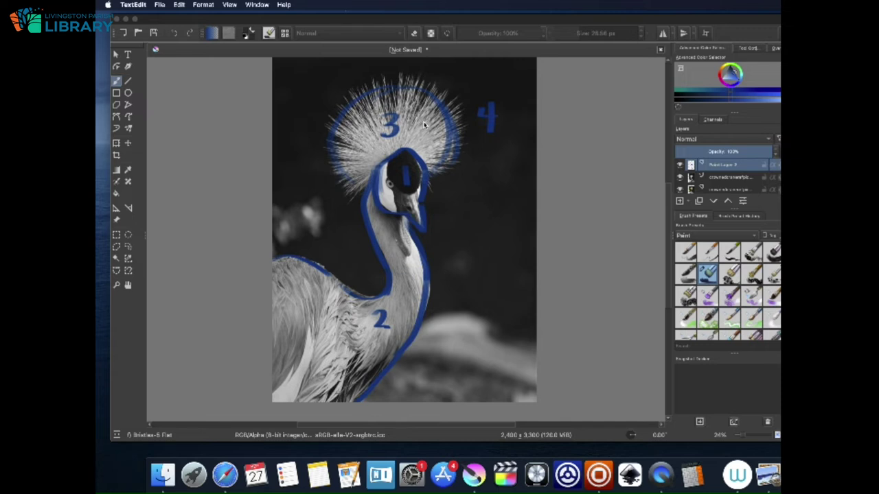
# Set the brush size to 10.01 px and outline the crane's throat wattle and the light feather area on its wing
pyautogui.moveTo(583, 33); pyautogui.dragTo(571, 34)
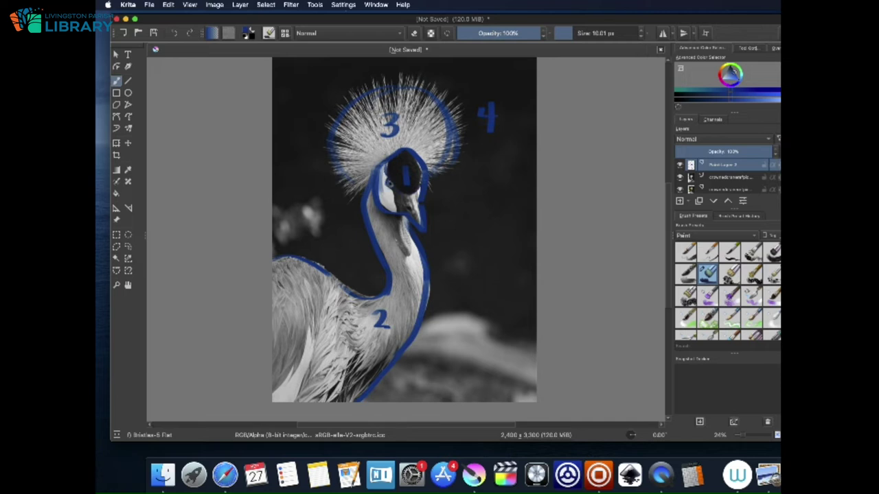
pyautogui.moveTo(393, 223); pyautogui.dragTo(409, 253)
pyautogui.moveTo(299, 397)
pyautogui.mouseDown()
pyautogui.moveTo(316, 285)
pyautogui.moveTo(326, 384)
pyautogui.mouseUp()
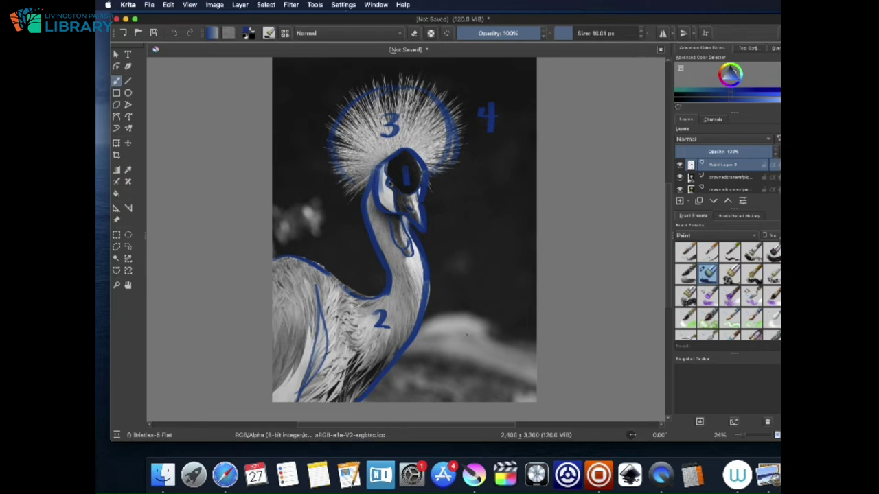
# Create a new blank 2,400 × 3,300 px document with 8-bit RGB/Alpha color
pyautogui.click(150, 6)
pyautogui.click(164, 15)
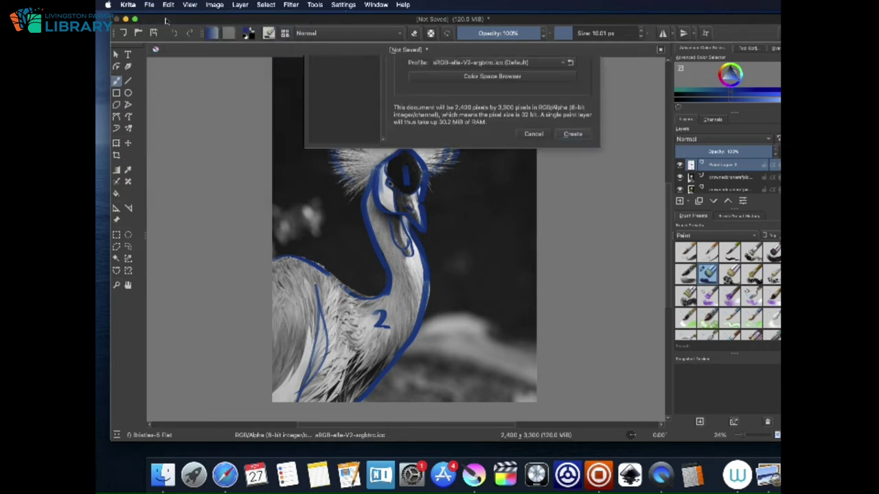
pyautogui.click(534, 115)
pyautogui.click(526, 72)
pyautogui.click(527, 130)
pyautogui.click(542, 93)
pyautogui.click(572, 295)
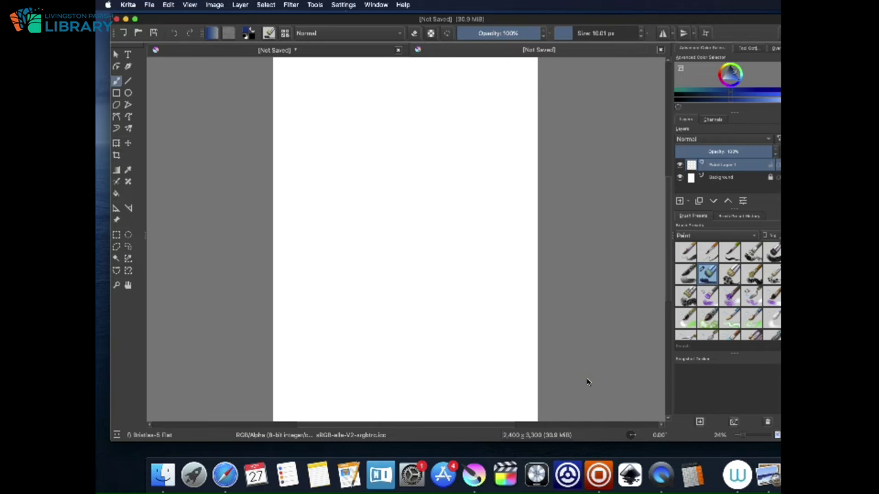
pyautogui.press('super+Tab')
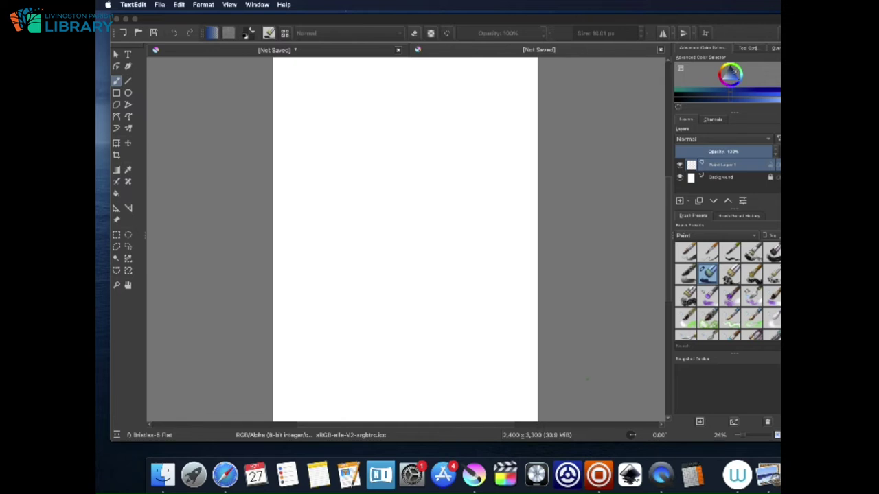
# Activate the Freehand Brush tool and browse the brush presets in the Paint category
pyautogui.click(118, 80)
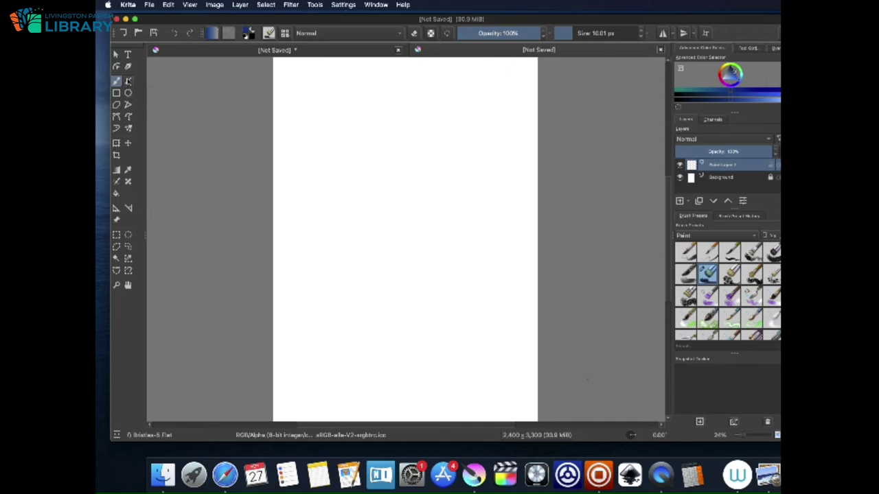
pyautogui.click(717, 235)
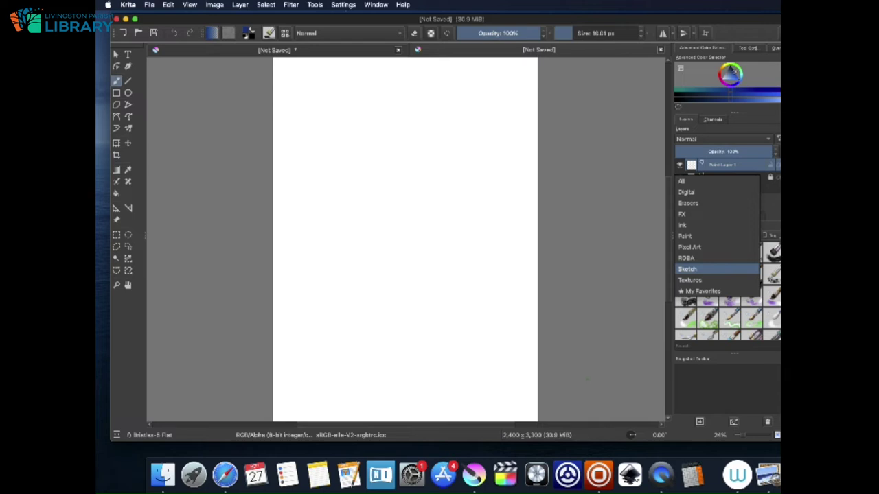
pyautogui.click(694, 236)
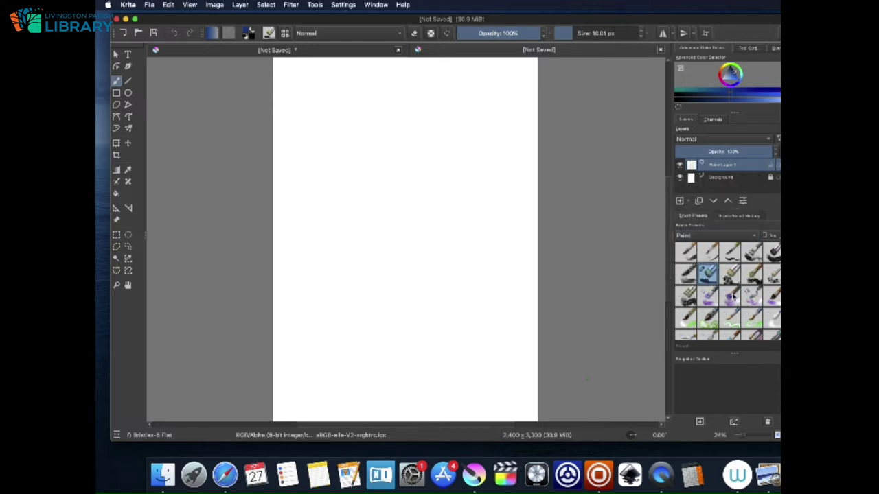
pyautogui.moveTo(733, 297)
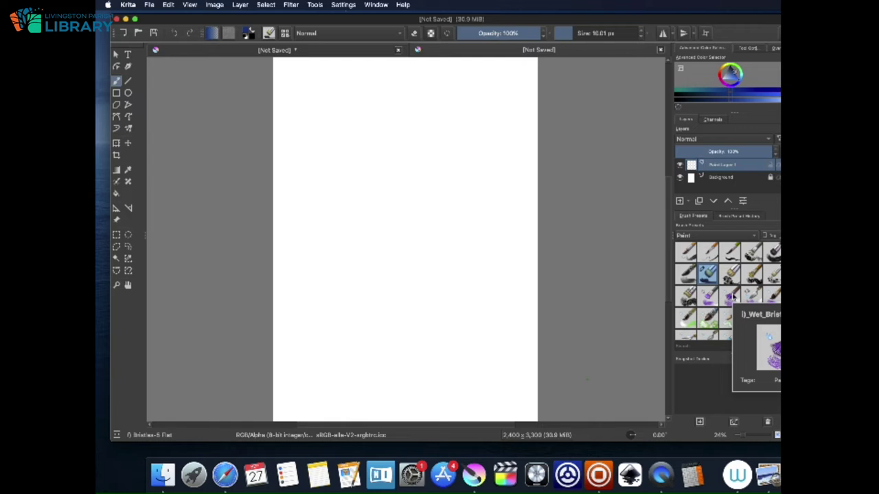
# Try panning and zooming the blank canvas, then bring the whole page into view at 18% zoom
pyautogui.click(128, 285)
pyautogui.moveTo(465, 265); pyautogui.dragTo(487, 264)
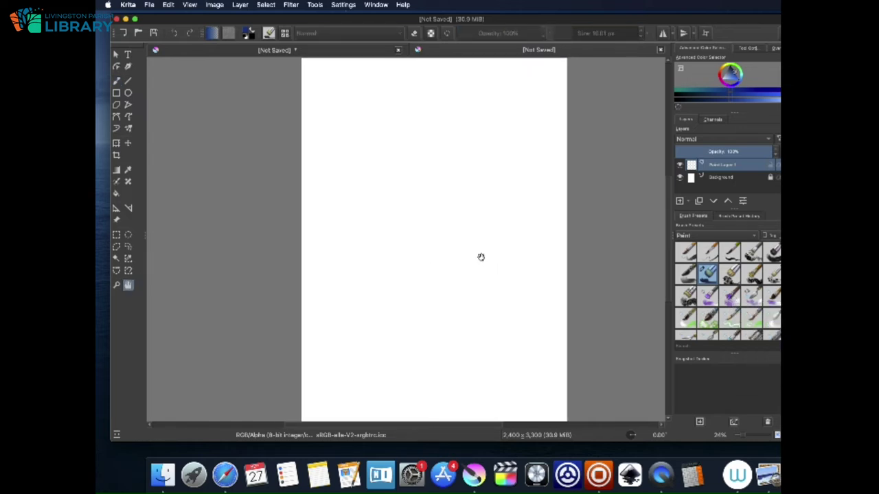
pyautogui.click(116, 285)
pyautogui.moveTo(449, 235); pyautogui.dragTo(598, 406)
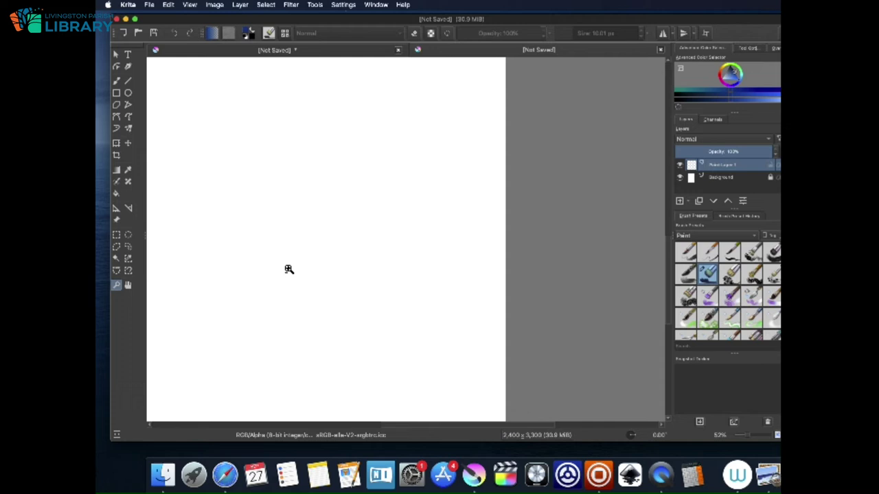
pyautogui.moveTo(269, 273); pyautogui.dragTo(357, 273)
pyautogui.click(272, 226)
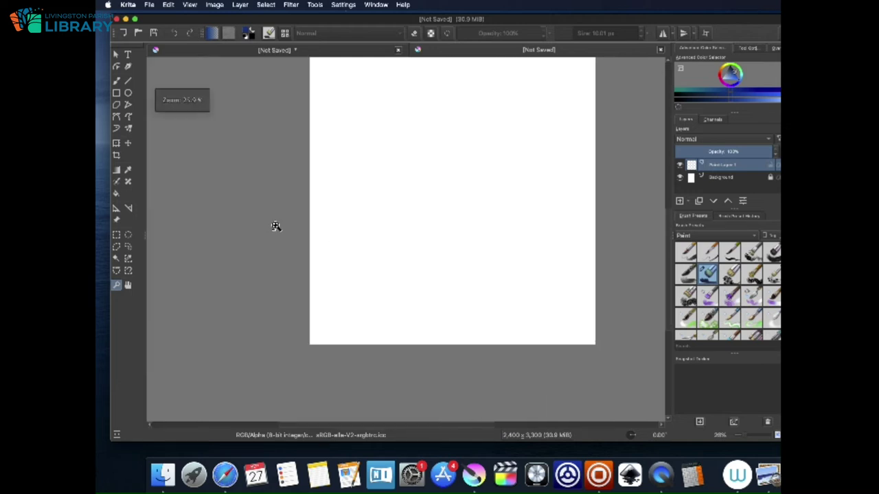
pyautogui.keyDown('alt'); pyautogui.click(273, 226); pyautogui.keyUp('alt')
pyautogui.click(128, 284)
pyautogui.moveTo(569, 158); pyautogui.dragTo(415, 213)
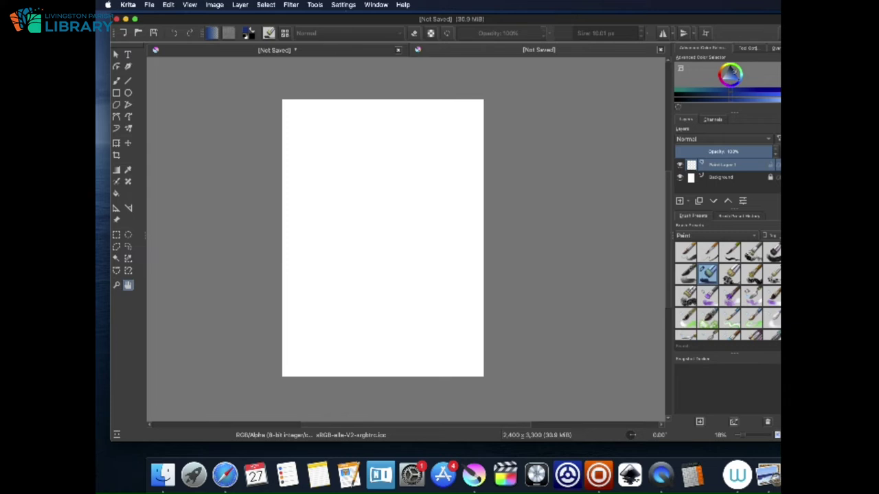
pyautogui.press('super+Tab')
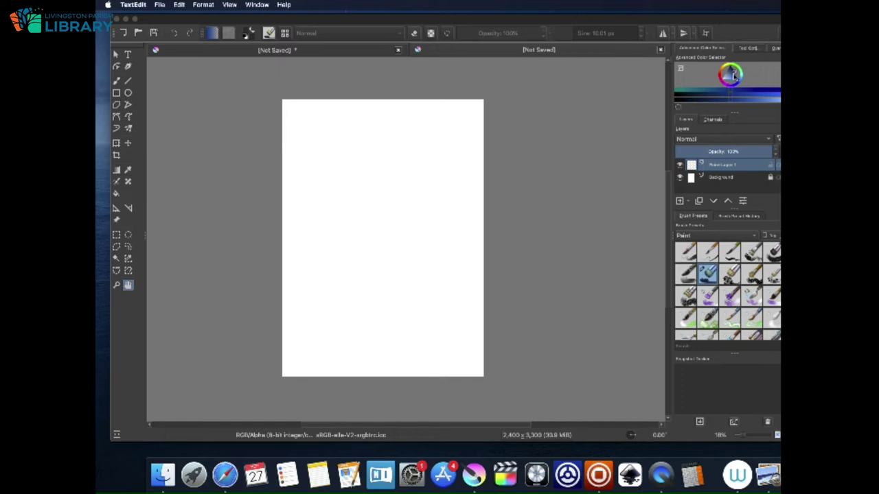
# Pick a dark gray, set the Freehand Brush size to 28.06 px and sketch the outline of the crane's neck, back and chest
pyautogui.click(729, 73)
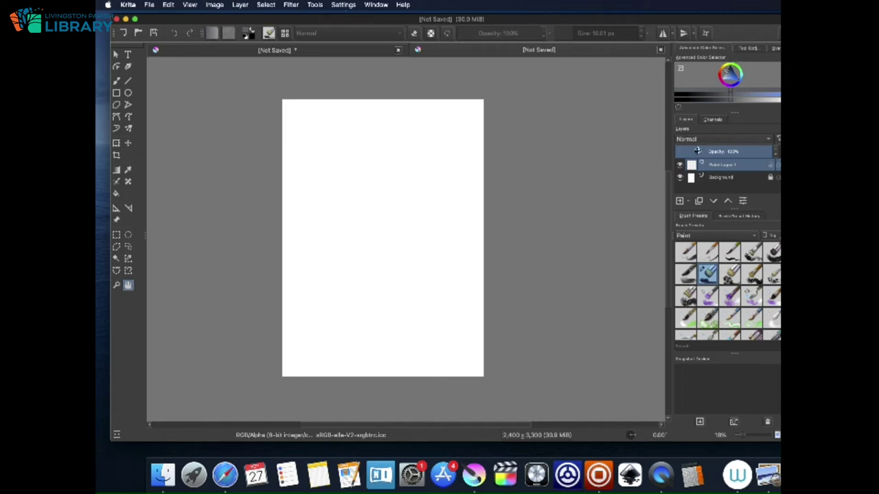
pyautogui.click(116, 81)
pyautogui.click(581, 34)
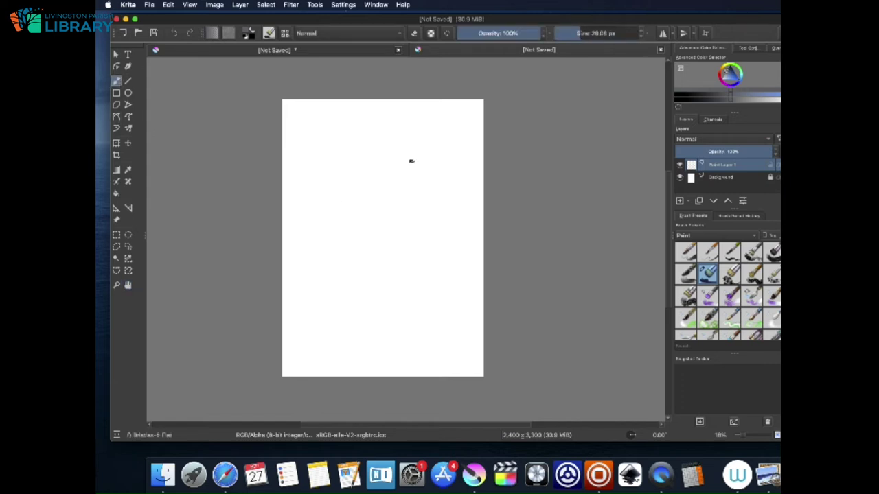
pyautogui.moveTo(340, 170)
pyautogui.mouseDown()
pyautogui.moveTo(346, 217)
pyautogui.moveTo(333, 193)
pyautogui.moveTo(353, 223)
pyautogui.mouseUp()
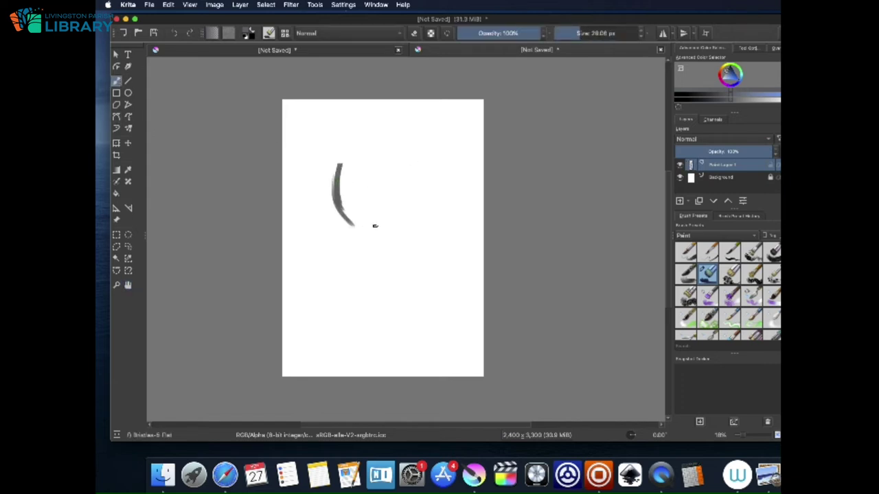
pyautogui.moveTo(367, 185)
pyautogui.mouseDown()
pyautogui.moveTo(424, 290)
pyautogui.moveTo(409, 328)
pyautogui.mouseUp()
pyautogui.moveTo(353, 226); pyautogui.dragTo(331, 291)
pyautogui.moveTo(283, 278); pyautogui.dragTo(338, 287)
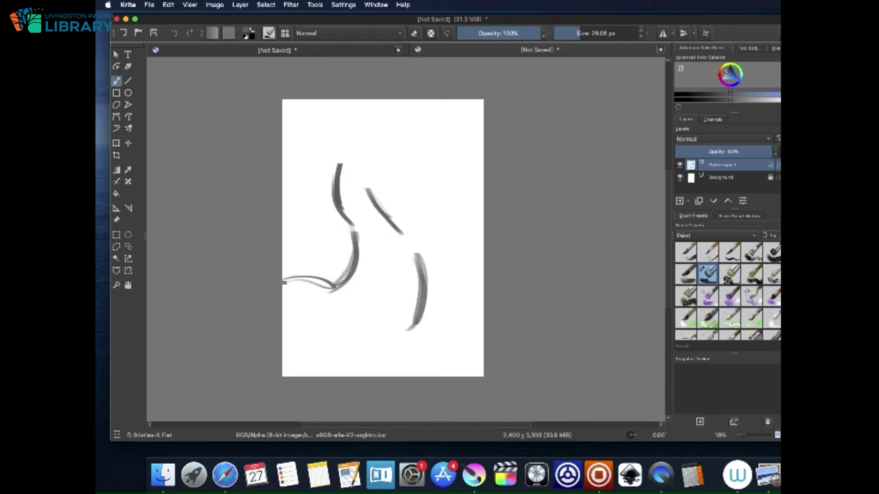
pyautogui.moveTo(371, 189); pyautogui.dragTo(409, 244)
pyautogui.moveTo(415, 311)
pyautogui.mouseDown()
pyautogui.moveTo(402, 340)
pyautogui.moveTo(364, 370)
pyautogui.mouseUp()
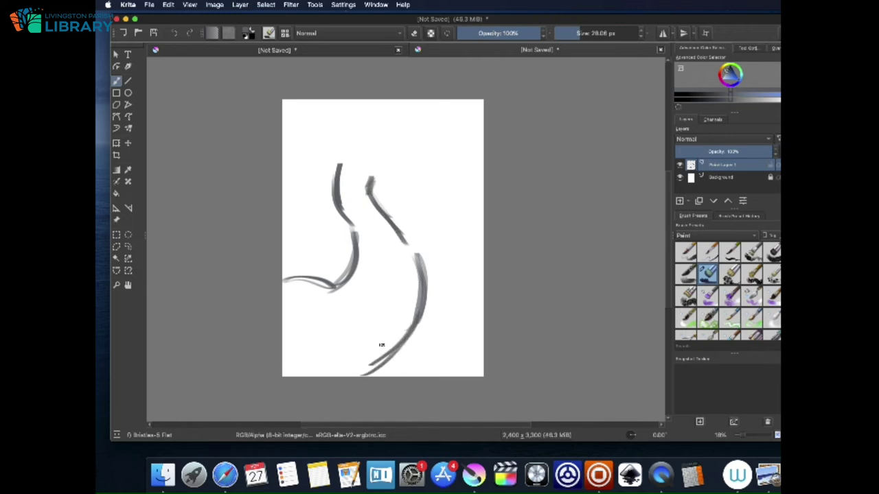
# Reinforce the crane's outline, set the brush size to 60.36 px and fill the neck and body with solid gray
pyautogui.moveTo(302, 280); pyautogui.dragTo(357, 237)
pyautogui.moveTo(333, 172); pyautogui.dragTo(354, 232)
pyautogui.moveTo(370, 176)
pyautogui.mouseDown()
pyautogui.moveTo(412, 257)
pyautogui.moveTo(419, 300)
pyautogui.moveTo(370, 367)
pyautogui.mouseUp()
pyautogui.click(586, 37)
pyautogui.moveTo(293, 284)
pyautogui.mouseDown()
pyautogui.moveTo(326, 287)
pyautogui.moveTo(291, 302)
pyautogui.moveTo(298, 366)
pyautogui.moveTo(334, 319)
pyautogui.moveTo(338, 372)
pyautogui.moveTo(383, 339)
pyautogui.moveTo(348, 372)
pyautogui.moveTo(339, 313)
pyautogui.moveTo(323, 333)
pyautogui.moveTo(312, 327)
pyautogui.moveTo(304, 286)
pyautogui.moveTo(302, 301)
pyautogui.moveTo(339, 290)
pyautogui.moveTo(314, 289)
pyautogui.moveTo(332, 306)
pyautogui.moveTo(371, 248)
pyautogui.moveTo(363, 259)
pyautogui.moveTo(344, 196)
pyautogui.moveTo(365, 231)
pyautogui.moveTo(339, 167)
pyautogui.moveTo(336, 212)
pyautogui.moveTo(354, 229)
pyautogui.moveTo(358, 269)
pyautogui.moveTo(356, 224)
pyautogui.moveTo(368, 205)
pyautogui.moveTo(387, 248)
pyautogui.moveTo(368, 229)
pyautogui.moveTo(410, 287)
pyautogui.moveTo(405, 270)
pyautogui.moveTo(406, 304)
pyautogui.moveTo(352, 325)
pyautogui.moveTo(365, 301)
pyautogui.moveTo(392, 271)
pyautogui.moveTo(401, 277)
pyautogui.moveTo(389, 332)
pyautogui.moveTo(368, 348)
pyautogui.moveTo(389, 346)
pyautogui.moveTo(367, 348)
pyautogui.mouseUp()
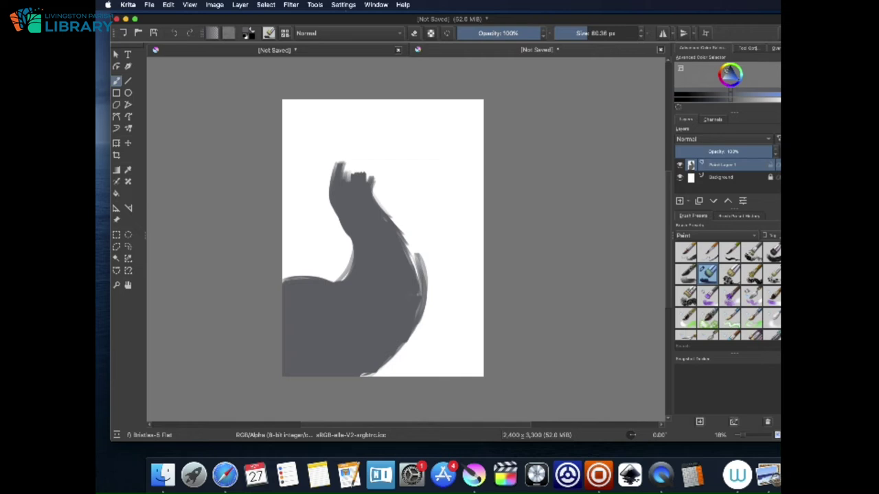
pyautogui.press('super+Tab')
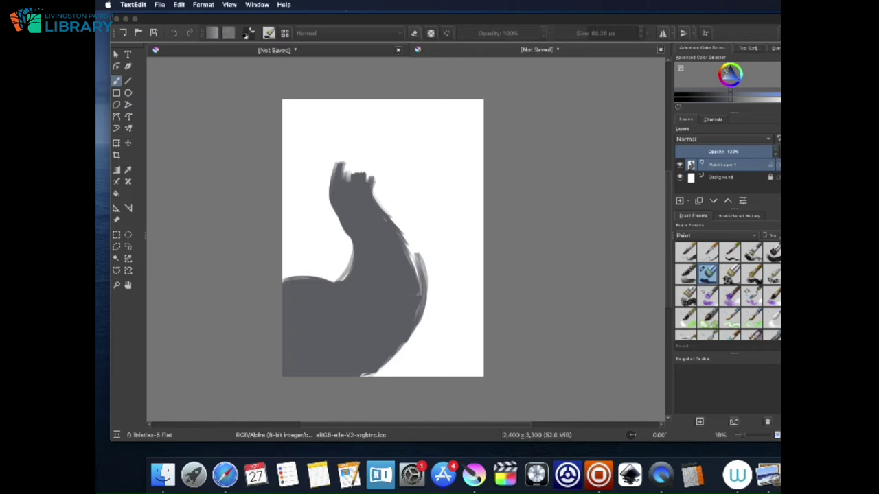
# Save the painting as a Krita document named crane
pyautogui.click(154, 33)
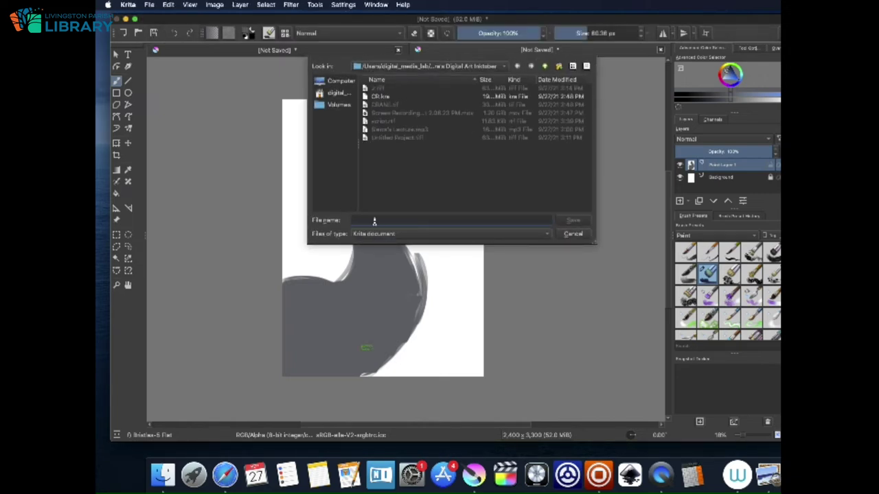
pyautogui.write('crane')
pyautogui.click(534, 234)
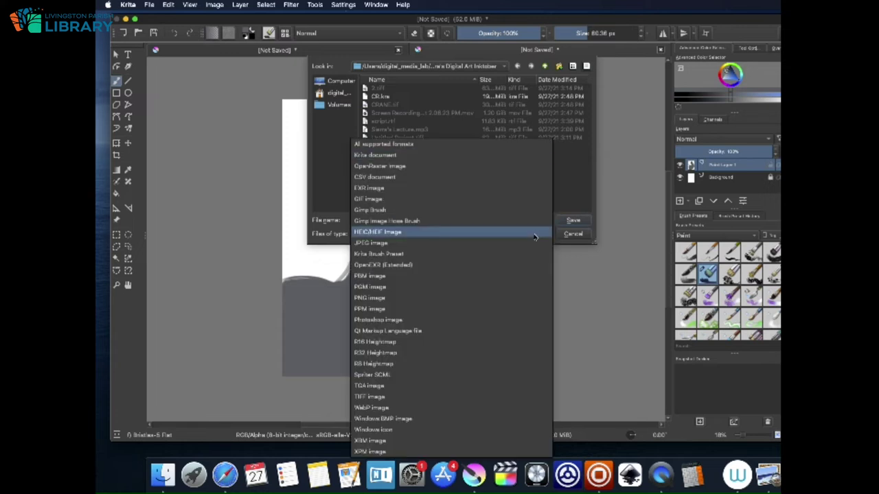
pyautogui.click(531, 236)
pyautogui.click(532, 234)
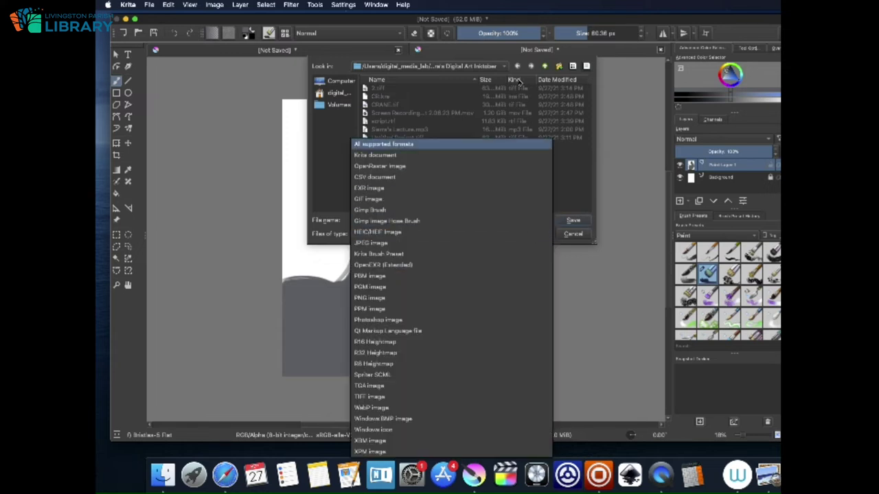
pyautogui.click(427, 155)
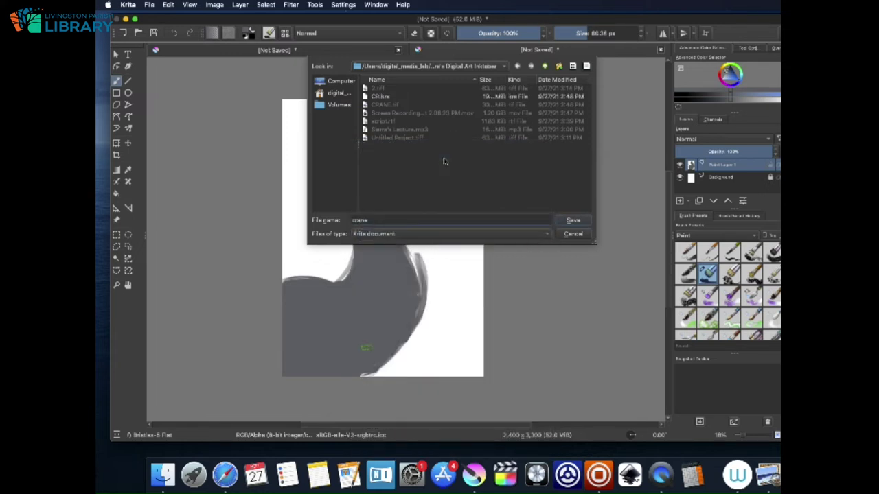
pyautogui.click(580, 222)
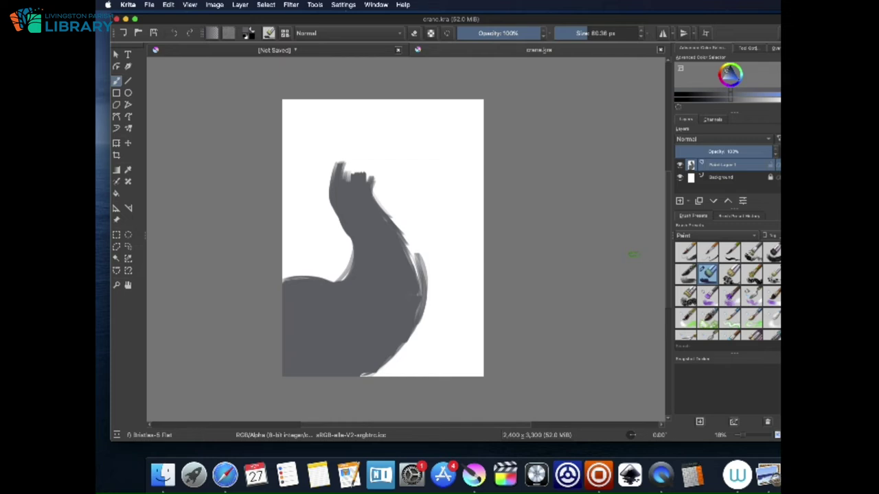
# Paint the crane's head and beak as a solid gray shape on top of the neck
pyautogui.moveTo(345, 138); pyautogui.dragTo(388, 145)
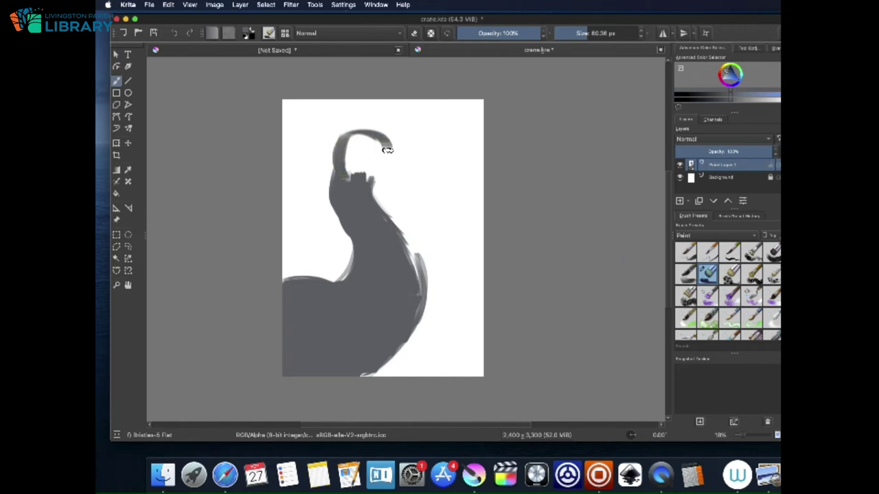
pyautogui.moveTo(375, 179)
pyautogui.mouseDown()
pyautogui.moveTo(402, 195)
pyautogui.moveTo(392, 152)
pyautogui.moveTo(404, 192)
pyautogui.mouseUp()
pyautogui.moveTo(346, 137)
pyautogui.mouseDown()
pyautogui.moveTo(354, 162)
pyautogui.moveTo(369, 154)
pyautogui.moveTo(381, 182)
pyautogui.moveTo(392, 148)
pyautogui.moveTo(358, 136)
pyautogui.moveTo(383, 147)
pyautogui.moveTo(402, 195)
pyautogui.moveTo(398, 148)
pyautogui.moveTo(405, 174)
pyautogui.mouseUp()
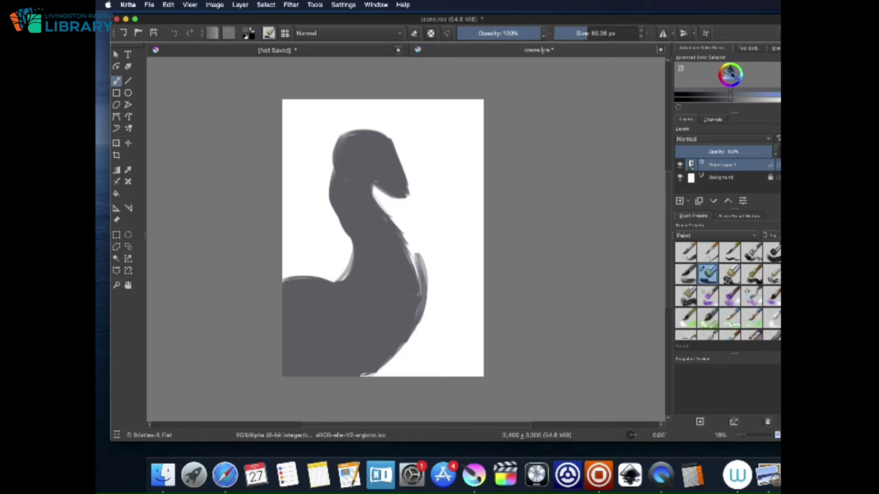
# Paint a near-black navy crown on top of the head and a light gray cheek patch beneath it
pyautogui.click(735, 63)
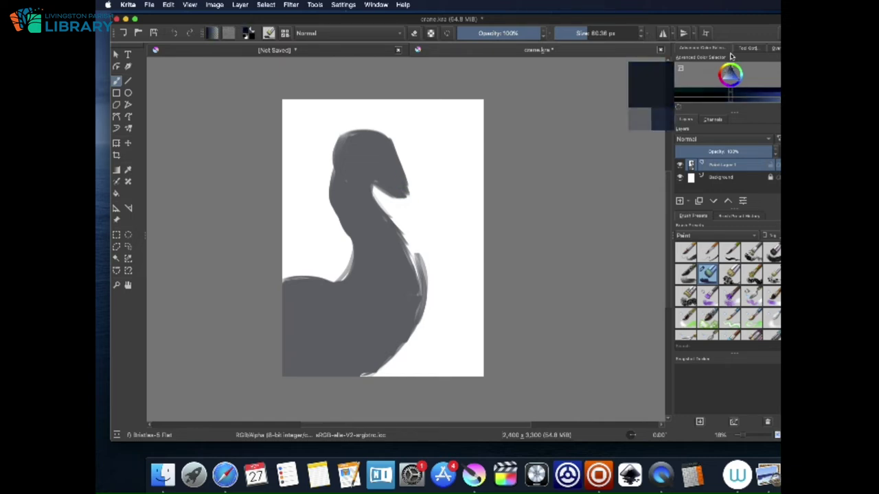
pyautogui.moveTo(348, 134)
pyautogui.mouseDown()
pyautogui.moveTo(361, 153)
pyautogui.moveTo(353, 128)
pyautogui.moveTo(384, 132)
pyautogui.moveTo(359, 136)
pyautogui.moveTo(377, 157)
pyautogui.moveTo(383, 133)
pyautogui.moveTo(386, 149)
pyautogui.moveTo(378, 121)
pyautogui.moveTo(389, 149)
pyautogui.moveTo(391, 130)
pyautogui.moveTo(374, 171)
pyautogui.mouseUp()
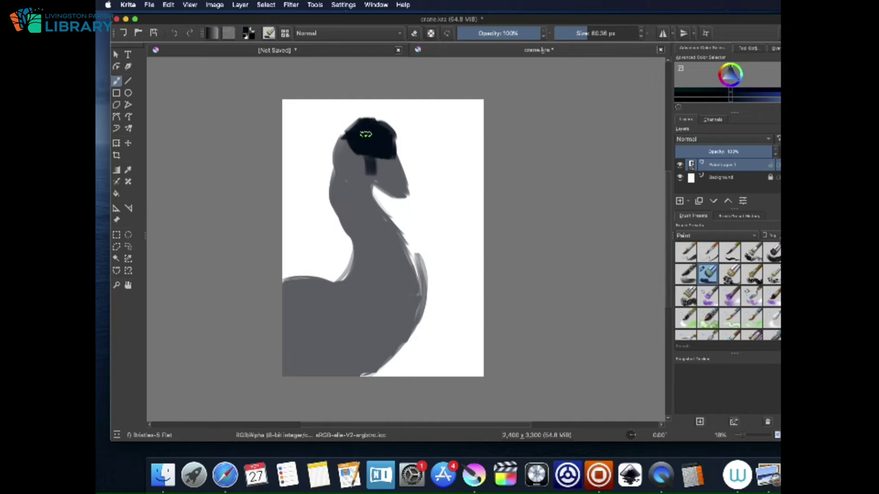
pyautogui.click(724, 76)
pyautogui.moveTo(340, 148)
pyautogui.mouseDown()
pyautogui.moveTo(349, 168)
pyautogui.moveTo(360, 147)
pyautogui.moveTo(369, 158)
pyautogui.moveTo(357, 175)
pyautogui.moveTo(350, 170)
pyautogui.moveTo(365, 166)
pyautogui.mouseUp()
# Switch the brush to eraser mode and trim the outer edge of the crane's beak
pyautogui.press('e')
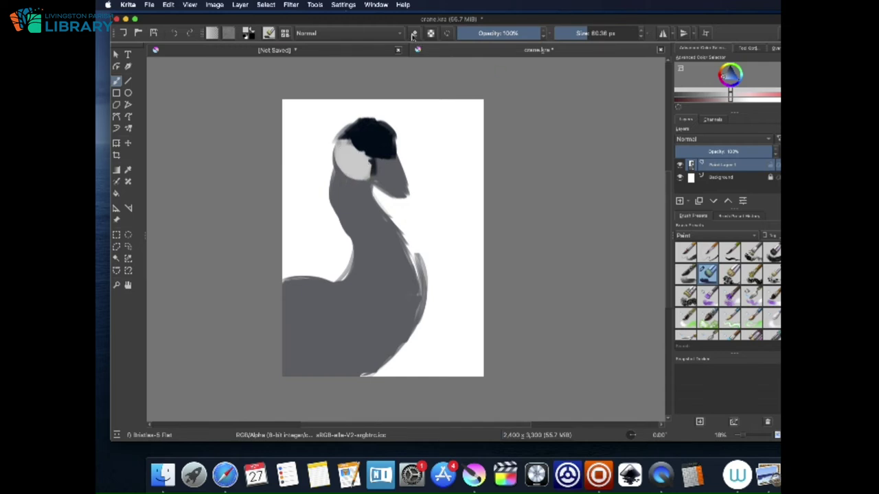
pyautogui.moveTo(404, 155); pyautogui.dragTo(419, 197)
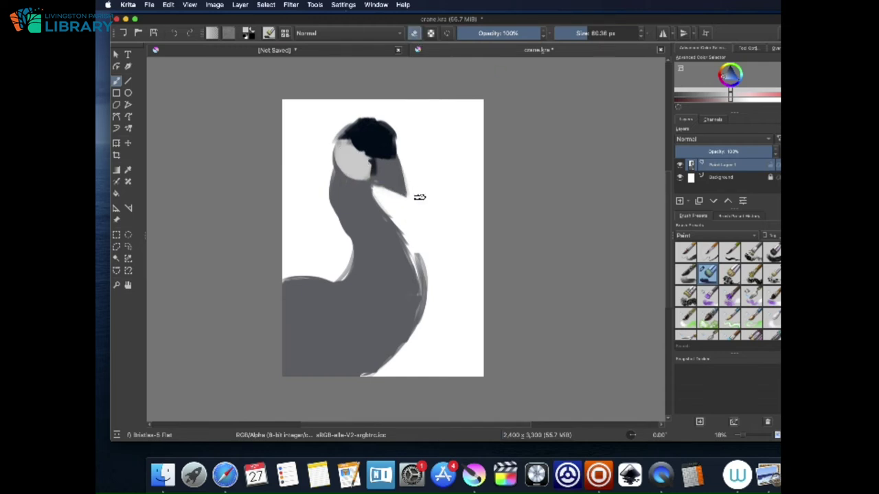
pyautogui.moveTo(402, 152); pyautogui.dragTo(412, 192)
# Sample the cheek's light gray and paint a thin strip along the beak's upper outer edge with a 28.06 px brush
pyautogui.click(128, 170)
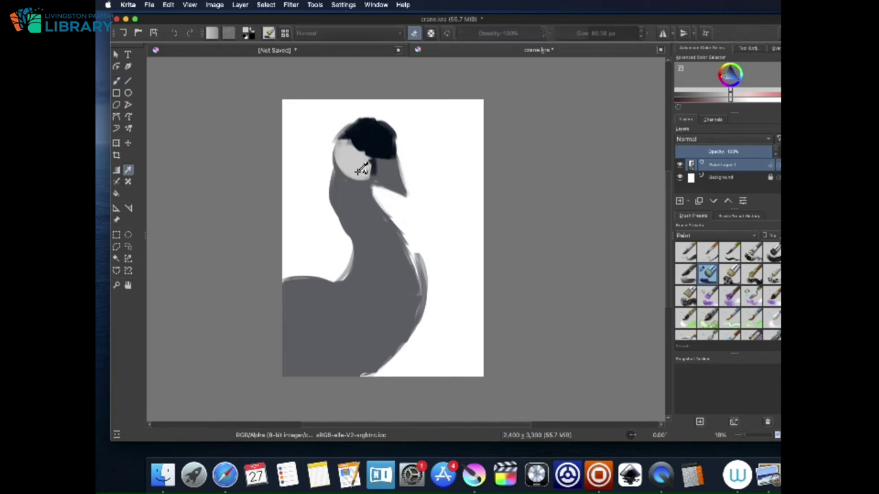
pyautogui.click(116, 81)
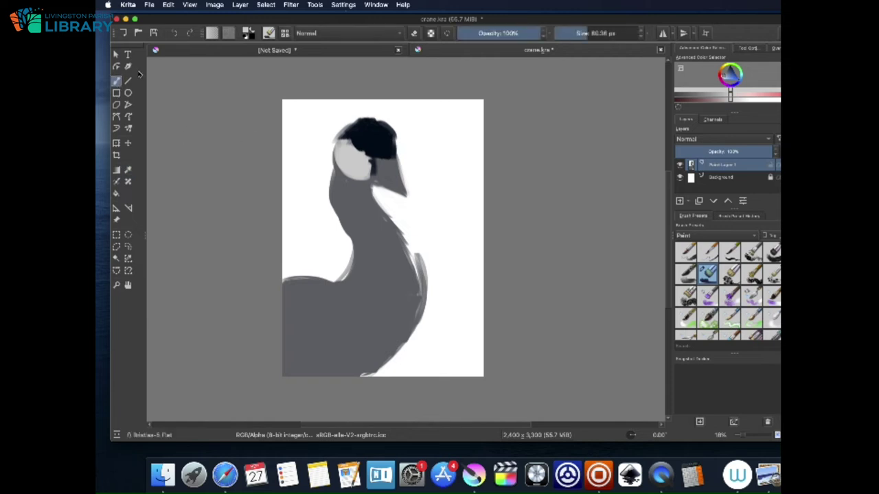
pyautogui.click(583, 34)
# Add a paint layer above the bird and sketch dark, curved crest guide arcs on both sides of the head
pyautogui.click(684, 202)
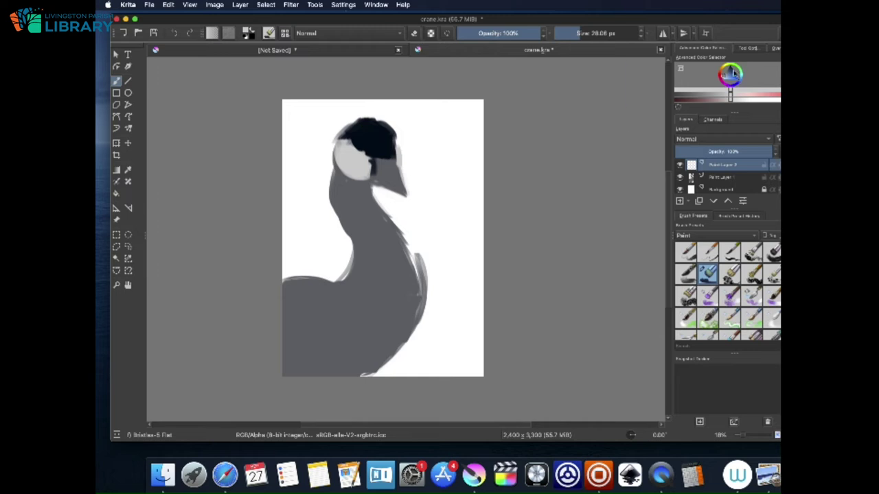
pyautogui.click(733, 70)
pyautogui.moveTo(306, 126)
pyautogui.mouseDown()
pyautogui.moveTo(326, 186)
pyautogui.moveTo(307, 123)
pyautogui.mouseUp()
pyautogui.moveTo(428, 112)
pyautogui.mouseDown()
pyautogui.moveTo(420, 179)
pyautogui.moveTo(411, 177)
pyautogui.mouseUp()
pyautogui.moveTo(307, 127); pyautogui.dragTo(330, 101)
pyautogui.moveTo(429, 102); pyautogui.dragTo(421, 177)
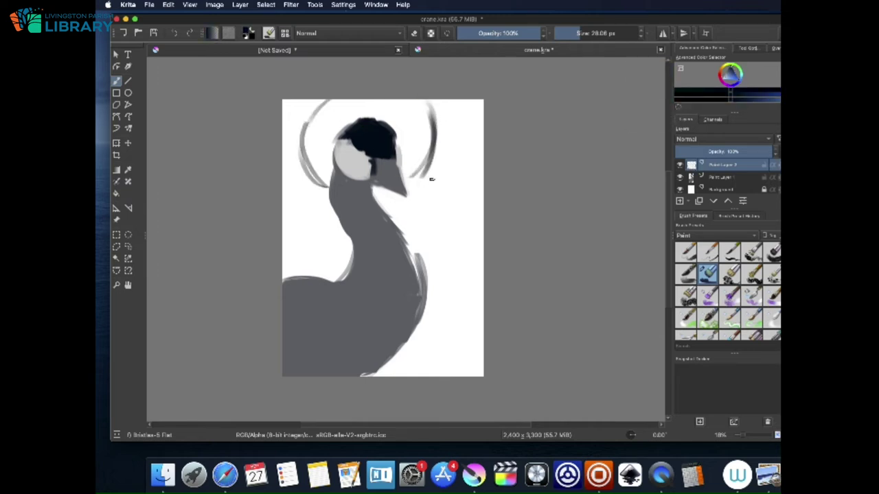
# Move the crest arcs slightly down around the crane's head
pyautogui.click(128, 285)
pyautogui.moveTo(390, 267)
pyautogui.mouseDown()
pyautogui.moveTo(394, 283)
pyautogui.moveTo(394, 275)
pyautogui.mouseUp()
pyautogui.click(128, 143)
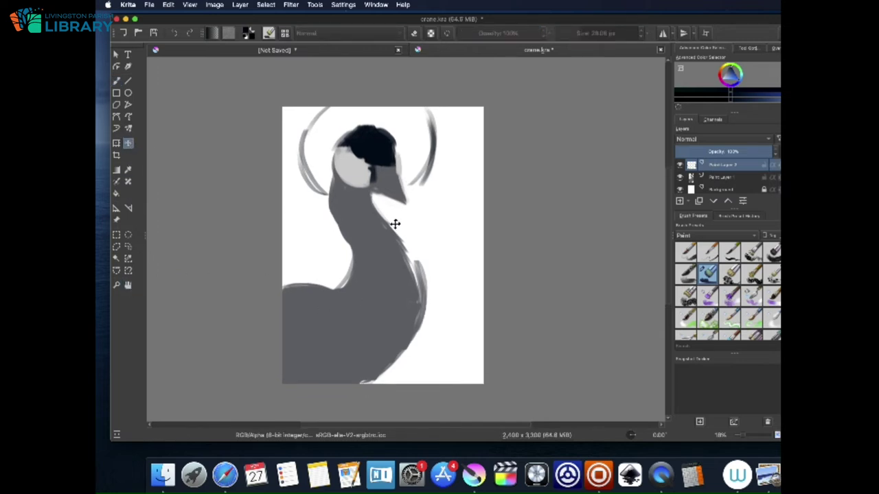
pyautogui.moveTo(392, 222); pyautogui.dragTo(403, 245)
pyautogui.press('super+z')
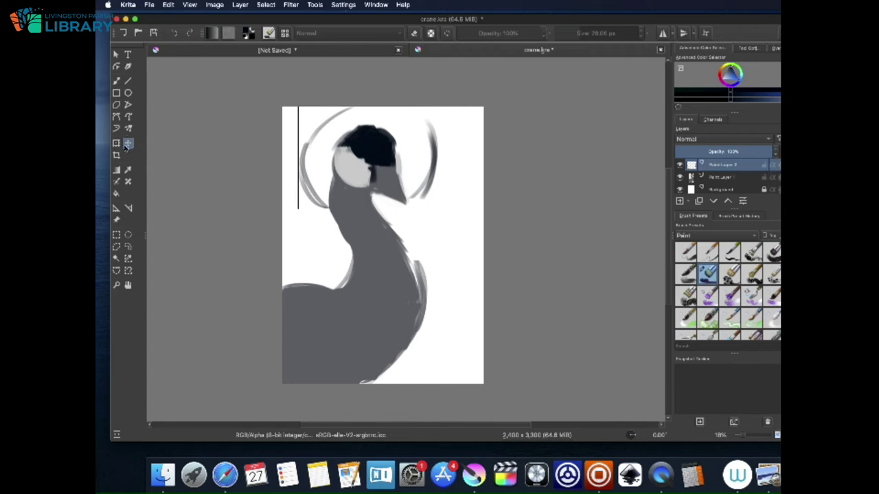
# Select Paint Layer 1 and move the crane lower on the canvas to leave room above its head
pyautogui.click(116, 142)
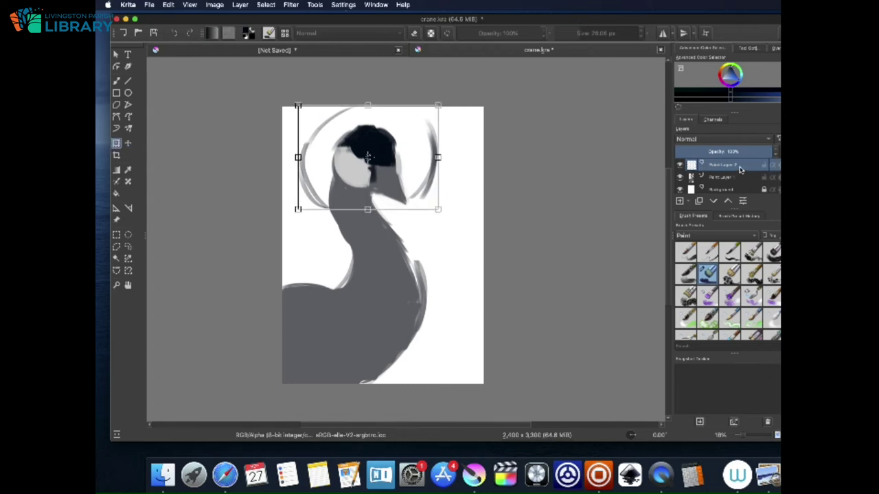
pyautogui.click(750, 191)
pyautogui.click(744, 176)
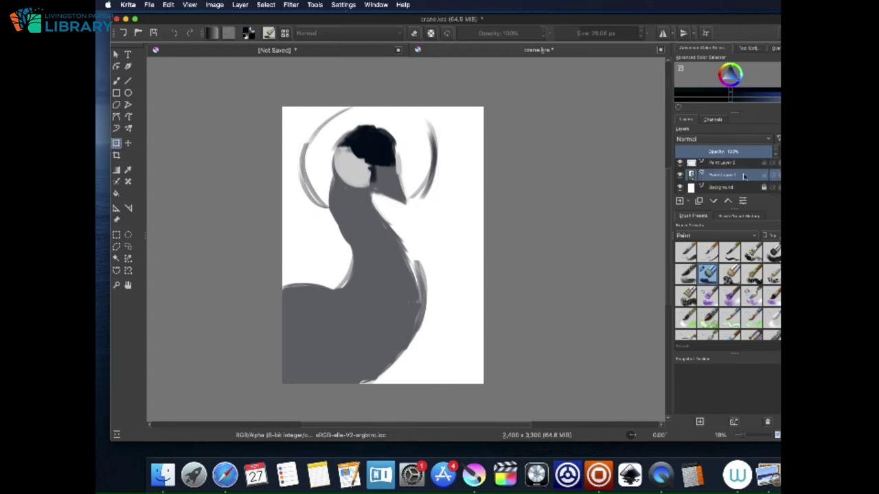
pyautogui.click(128, 143)
pyautogui.moveTo(395, 260); pyautogui.dragTo(402, 282)
# Transform the crane to a slightly smaller size and reposition it so the head sits within the crest arcs
pyautogui.hotkey('ctrl', 't')
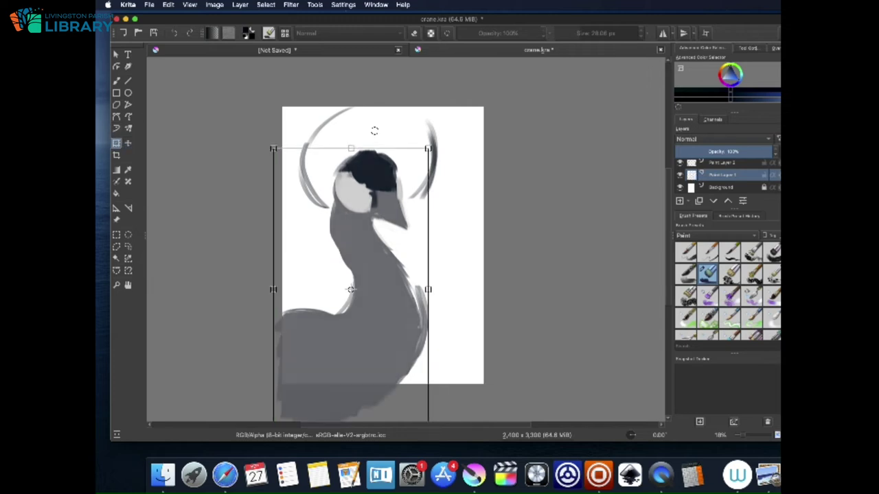
pyautogui.moveTo(428, 148); pyautogui.dragTo(417, 157)
pyautogui.moveTo(403, 214); pyautogui.dragTo(411, 211)
pyautogui.moveTo(281, 291); pyautogui.dragTo(272, 291)
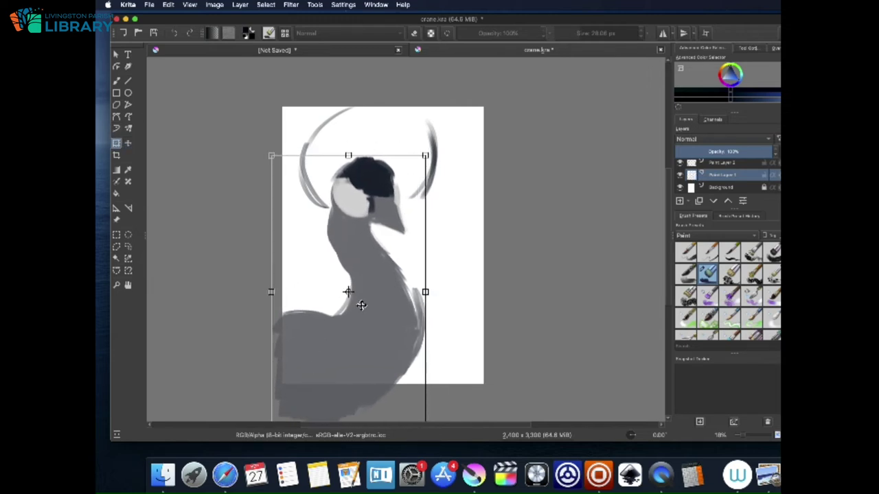
pyautogui.moveTo(407, 304); pyautogui.dragTo(408, 301)
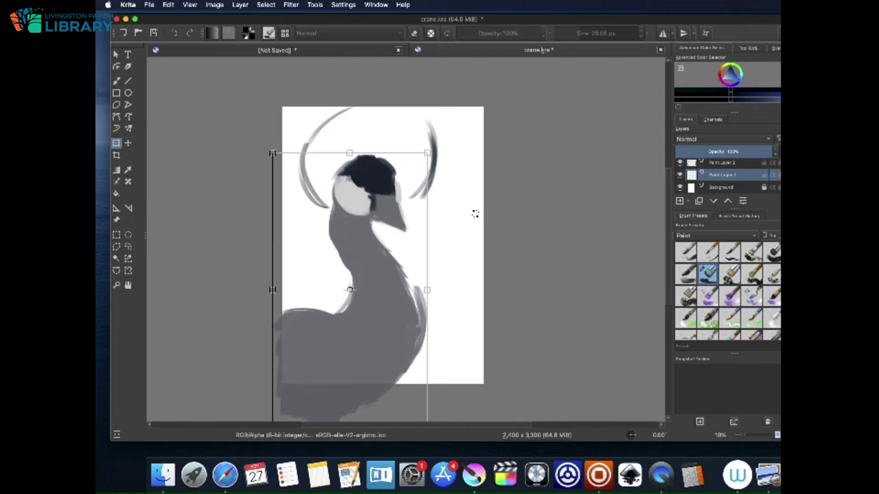
pyautogui.click(745, 163)
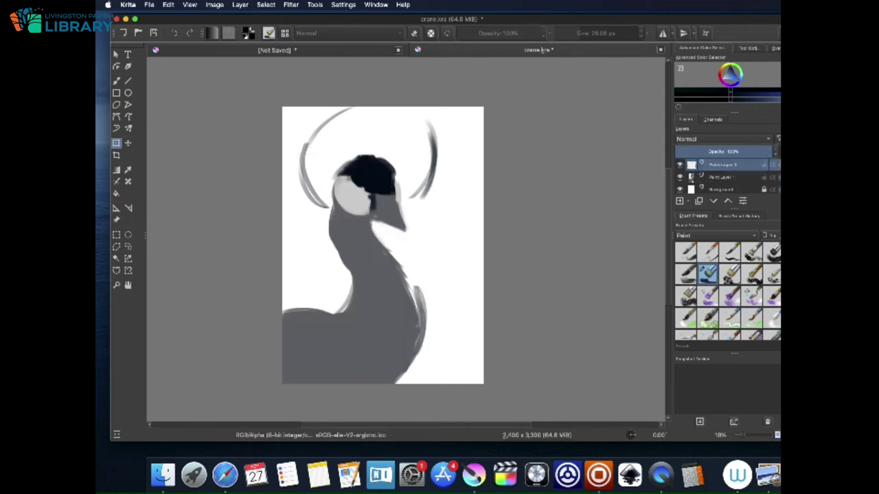
# Add a layer above Paint Layer 1 and paint mid-gray strokes down the front of the neck and chest with a 60.36 px brush
pyautogui.click(721, 177)
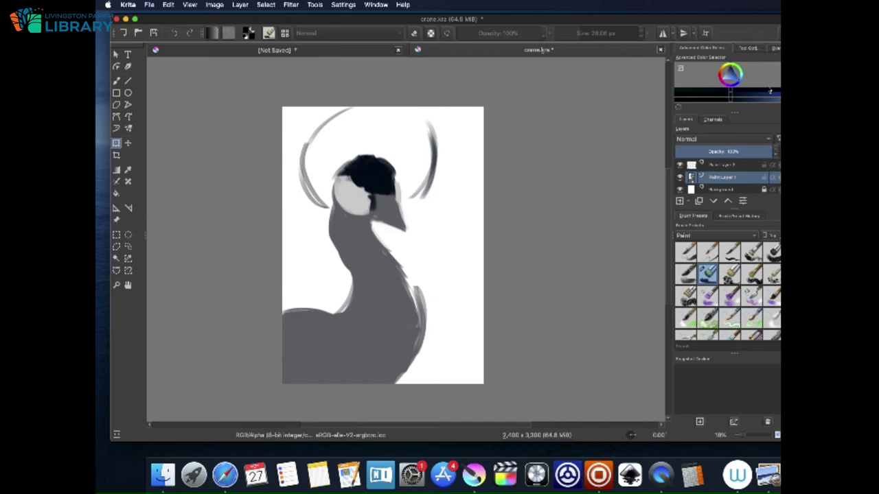
pyautogui.click(681, 201)
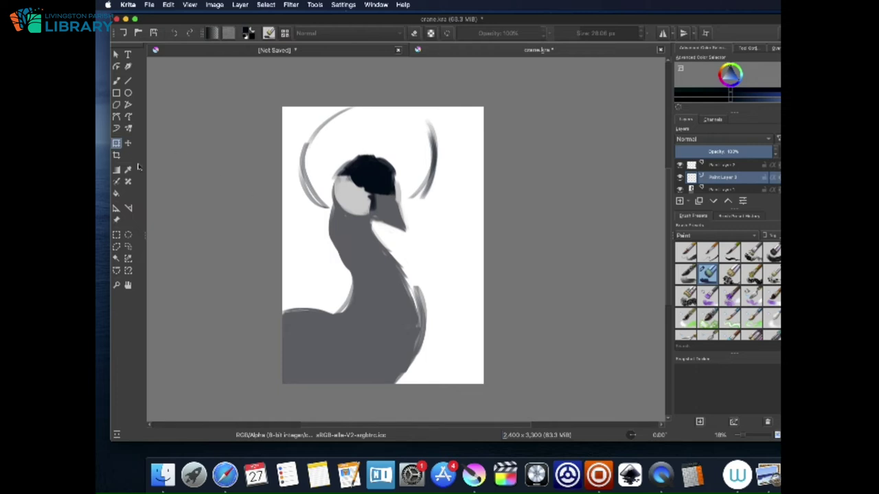
pyautogui.click(730, 74)
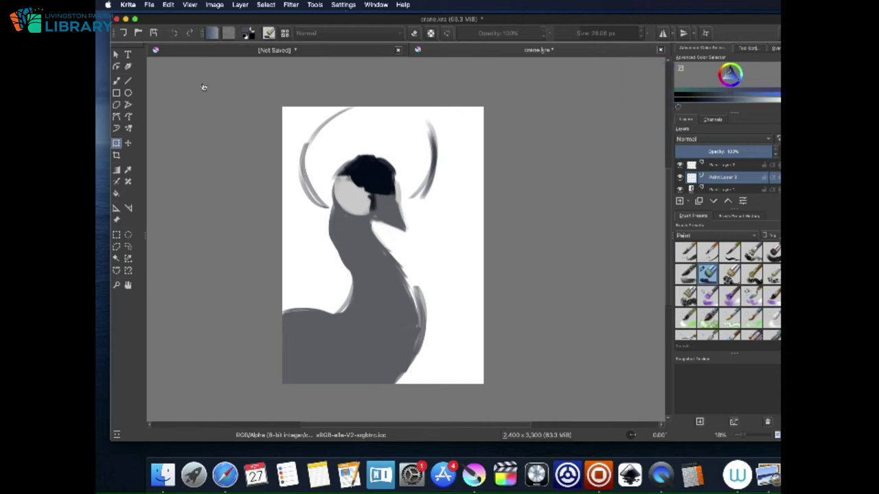
pyautogui.click(729, 73)
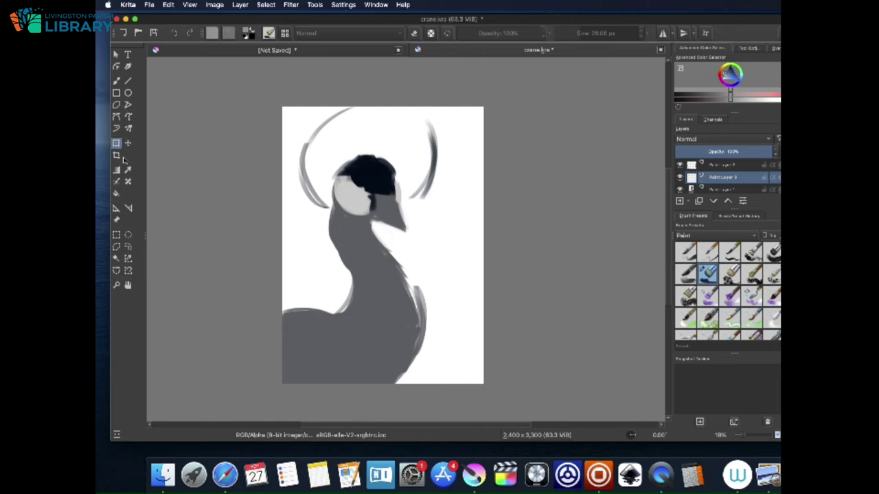
pyautogui.click(116, 81)
pyautogui.moveTo(366, 222); pyautogui.dragTo(409, 292)
pyautogui.click(588, 33)
pyautogui.moveTo(368, 231)
pyautogui.mouseDown()
pyautogui.moveTo(383, 265)
pyautogui.moveTo(372, 242)
pyautogui.moveTo(413, 297)
pyautogui.moveTo(414, 309)
pyautogui.moveTo(406, 282)
pyautogui.moveTo(385, 260)
pyautogui.moveTo(398, 348)
pyautogui.moveTo(412, 294)
pyautogui.moveTo(414, 364)
pyautogui.mouseUp()
pyautogui.moveTo(417, 326); pyautogui.dragTo(405, 360)
pyautogui.moveTo(405, 293); pyautogui.dragTo(401, 346)
pyautogui.moveTo(364, 228); pyautogui.dragTo(389, 271)
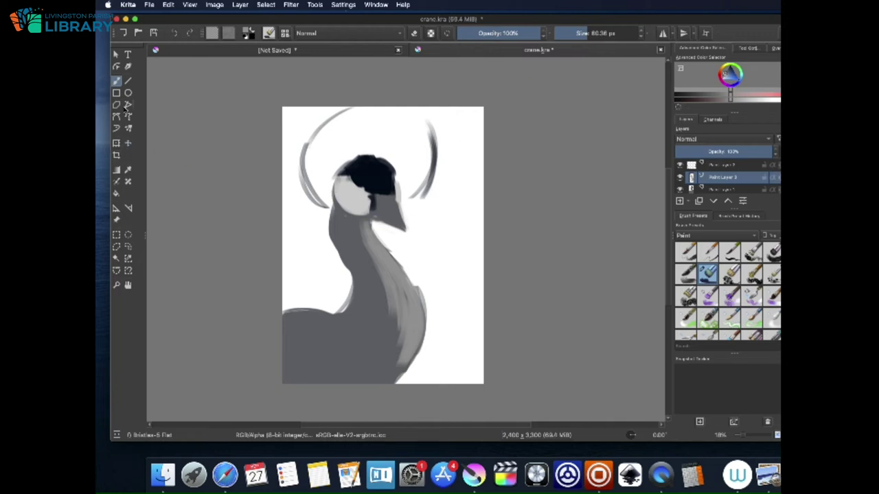
# Paint darker slate-gray shading down the back of the neck and across the crane's body
pyautogui.click(729, 74)
pyautogui.moveTo(333, 194)
pyautogui.mouseDown()
pyautogui.moveTo(328, 203)
pyautogui.moveTo(333, 185)
pyautogui.moveTo(333, 228)
pyautogui.moveTo(352, 274)
pyautogui.mouseUp()
pyautogui.moveTo(349, 230)
pyautogui.mouseDown()
pyautogui.moveTo(389, 342)
pyautogui.moveTo(365, 289)
pyautogui.moveTo(356, 353)
pyautogui.moveTo(342, 366)
pyautogui.moveTo(357, 357)
pyautogui.moveTo(352, 380)
pyautogui.moveTo(361, 351)
pyautogui.mouseUp()
pyautogui.moveTo(323, 329)
pyautogui.mouseDown()
pyautogui.moveTo(294, 375)
pyautogui.moveTo(333, 340)
pyautogui.mouseUp()
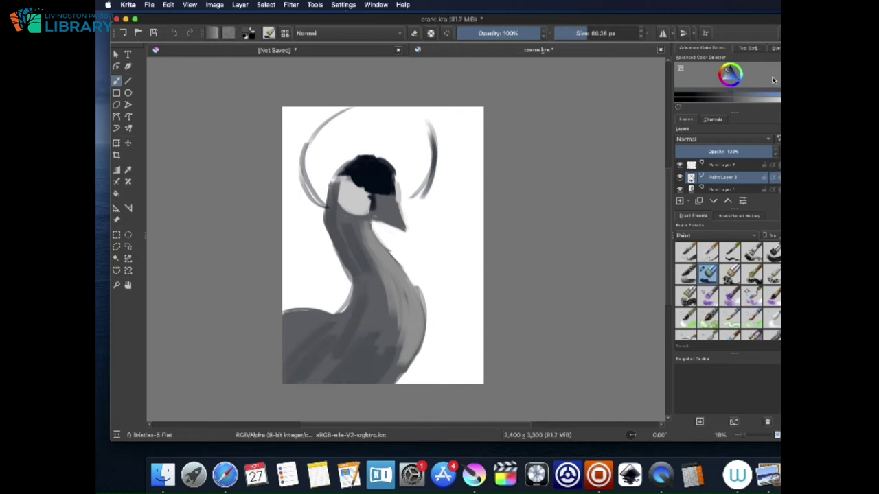
# With a 22.38 px brush, paint a blue-gray eye in the cheek patch and add near-black accents around the cheek, crown and nostril
pyautogui.moveTo(732, 77); pyautogui.dragTo(729, 73)
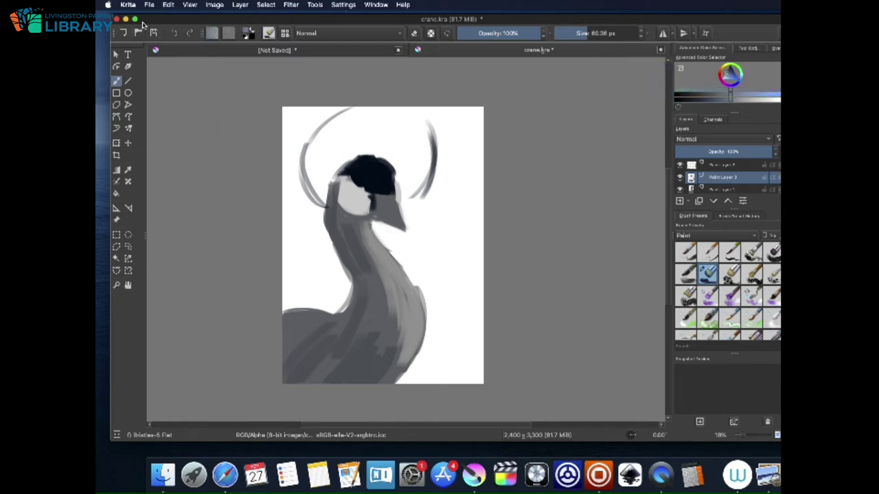
pyautogui.click(578, 32)
pyautogui.click(733, 73)
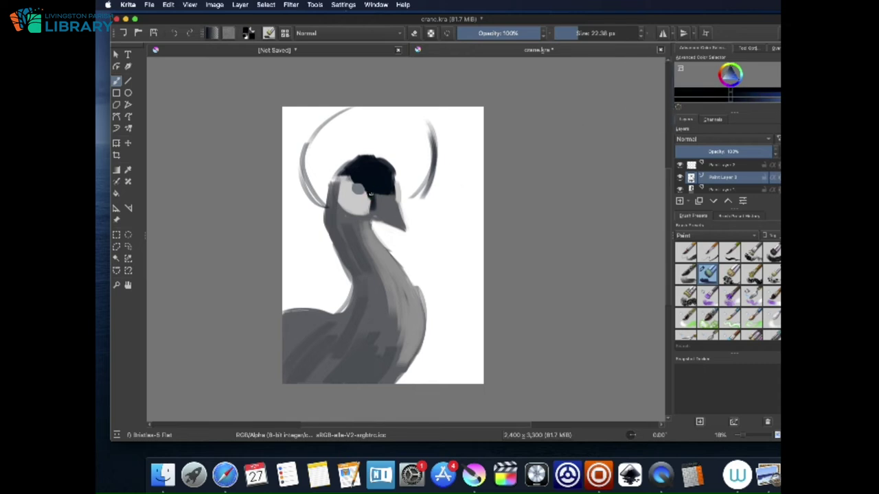
pyautogui.moveTo(350, 176); pyautogui.dragTo(355, 183)
pyautogui.moveTo(371, 197); pyautogui.dragTo(369, 214)
pyautogui.moveTo(342, 173)
pyautogui.mouseDown()
pyautogui.moveTo(376, 157)
pyautogui.moveTo(397, 167)
pyautogui.mouseUp()
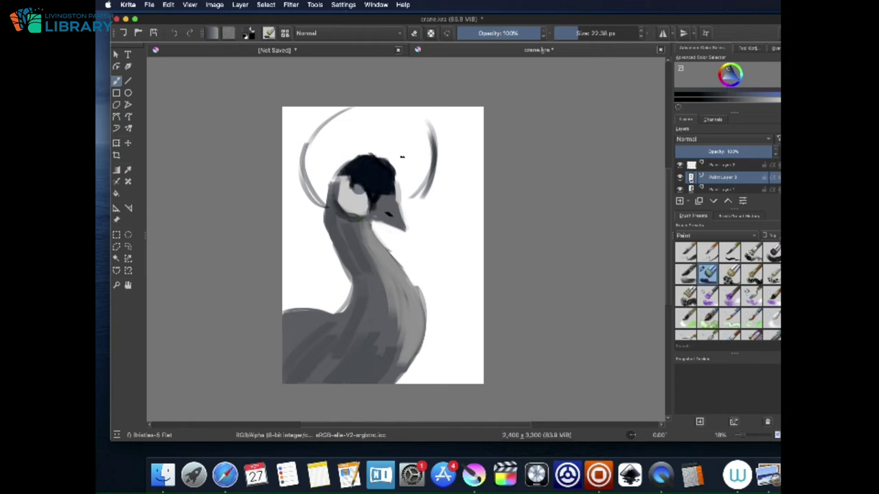
# Paint a dark red wattle hanging from beneath the cheek patch down the front of the neck
pyautogui.click(737, 73)
pyautogui.click(732, 72)
pyautogui.moveTo(347, 221); pyautogui.dragTo(361, 241)
pyautogui.moveTo(355, 224); pyautogui.dragTo(369, 252)
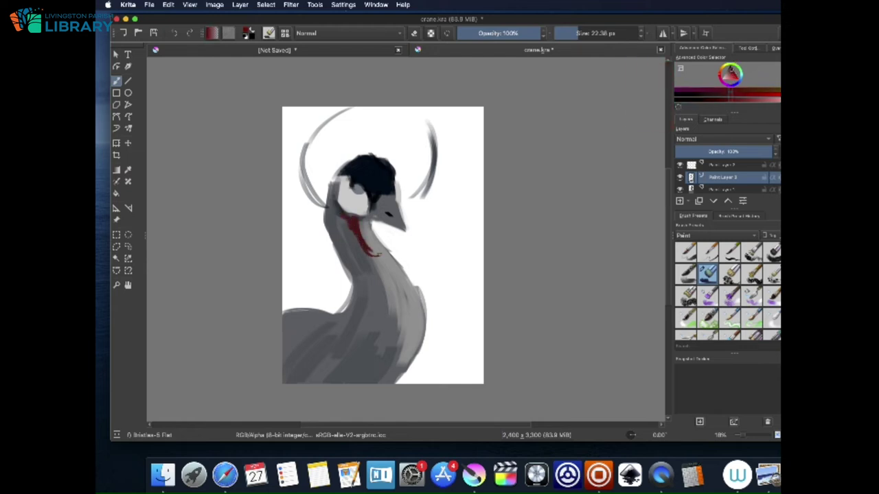
pyautogui.moveTo(360, 217); pyautogui.dragTo(379, 256)
pyautogui.moveTo(355, 224); pyautogui.dragTo(374, 245)
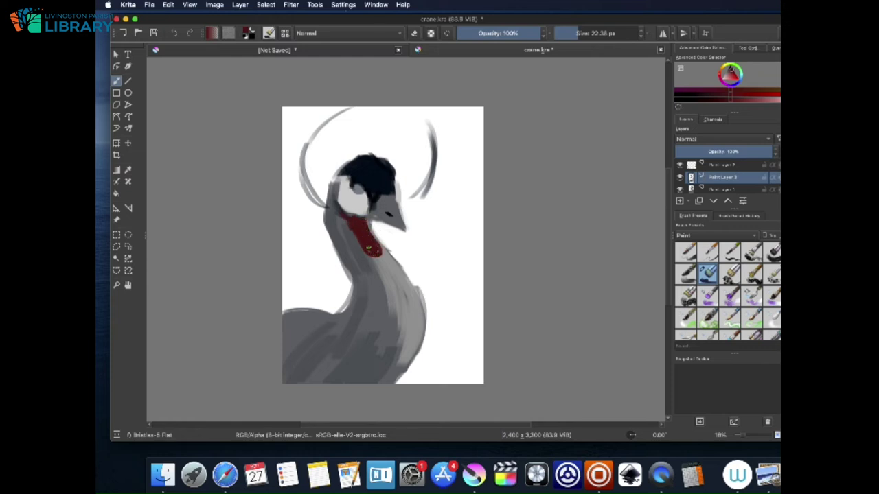
# Add pink highlights to the wattle and glaze them with a brighter red using a 74.03 px brush
pyautogui.moveTo(735, 79); pyautogui.dragTo(728, 78)
pyautogui.moveTo(360, 222); pyautogui.dragTo(378, 251)
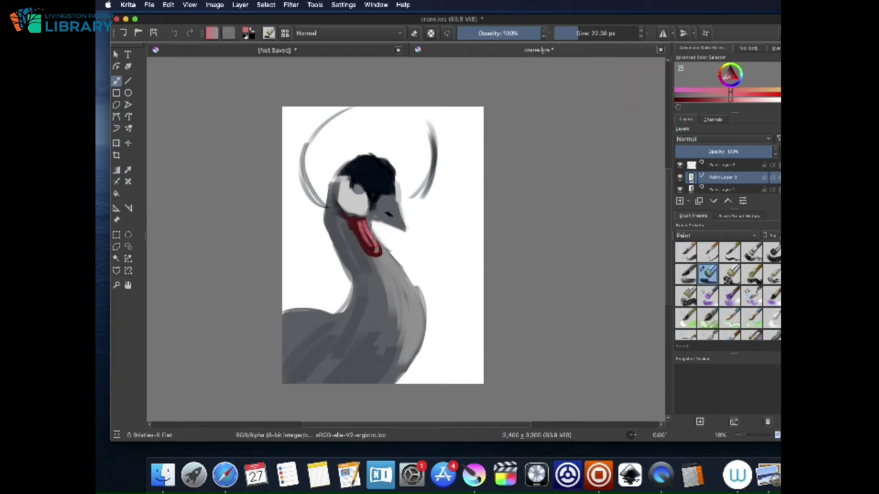
pyautogui.click(742, 80)
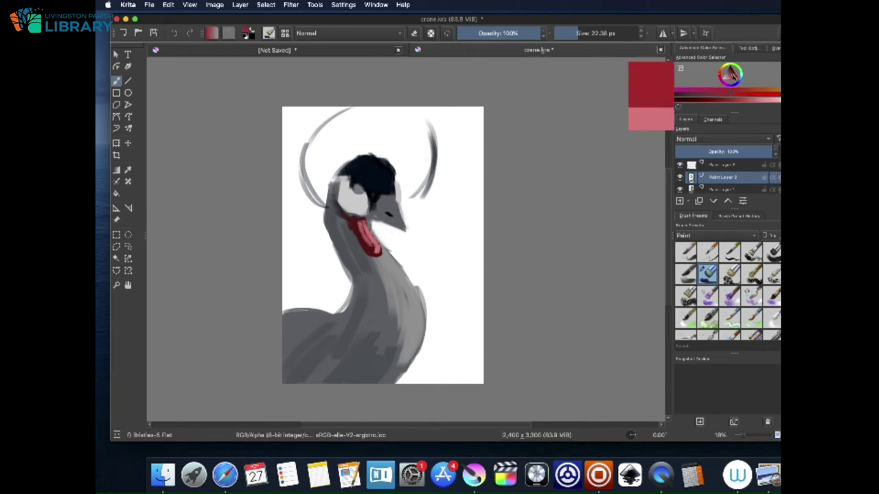
pyautogui.click(577, 36)
pyautogui.click(588, 34)
pyautogui.moveTo(365, 231); pyautogui.dragTo(366, 241)
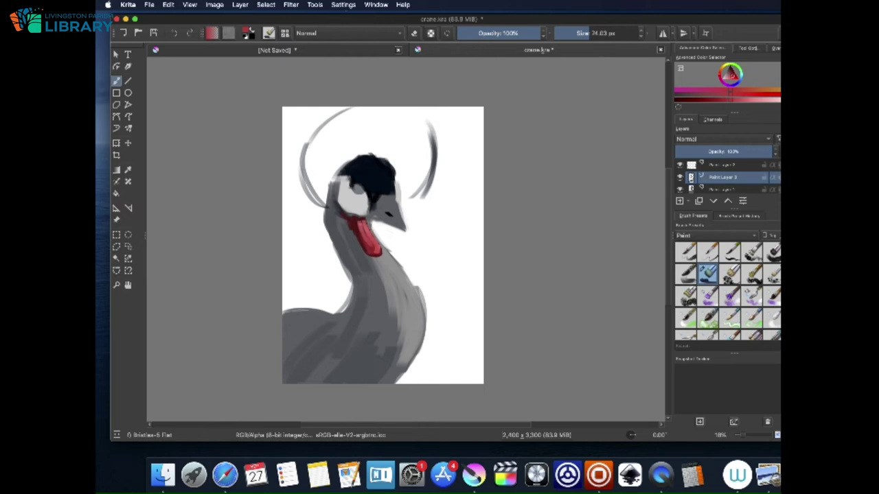
# Paint a thin red arc around the upper back edge of the eye with a 10.80 px brush
pyautogui.press('super+Tab')
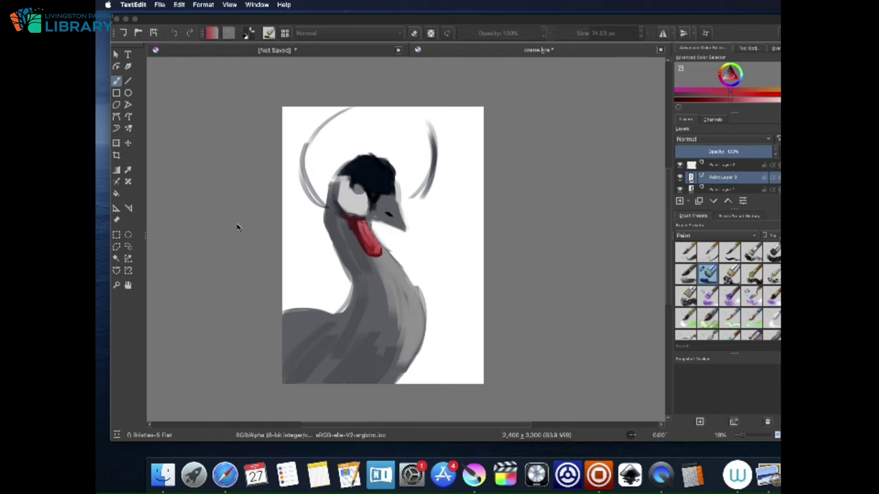
pyautogui.click(116, 283)
pyautogui.moveTo(313, 151); pyautogui.dragTo(435, 238)
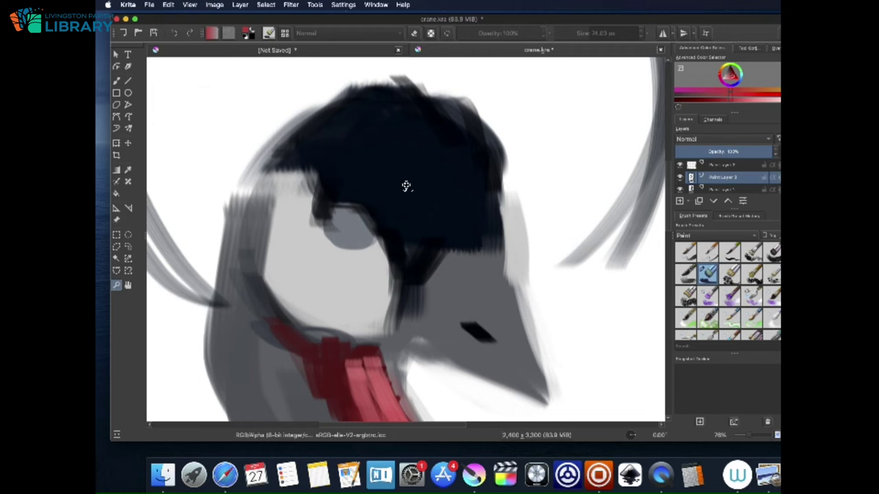
pyautogui.click(116, 80)
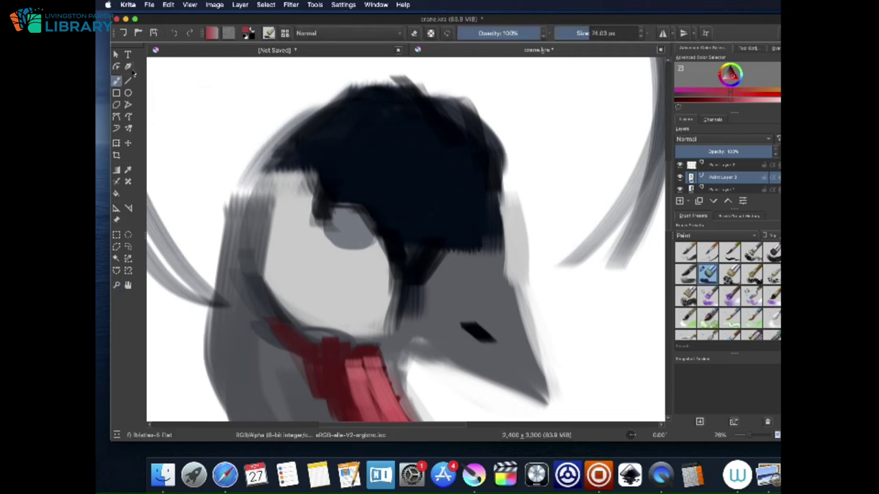
pyautogui.click(571, 34)
pyautogui.moveTo(321, 228); pyautogui.dragTo(345, 196)
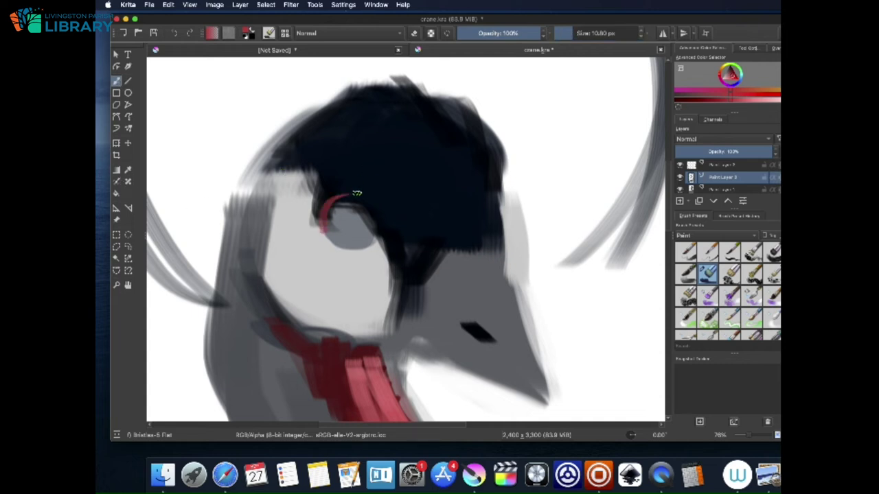
# Outline the eye and the cheek patch's front edge in near-black, and paint a round black pupil
pyautogui.click(729, 68)
pyautogui.moveTo(339, 201)
pyautogui.mouseDown()
pyautogui.moveTo(319, 227)
pyautogui.moveTo(348, 188)
pyautogui.moveTo(330, 203)
pyautogui.moveTo(386, 220)
pyautogui.mouseUp()
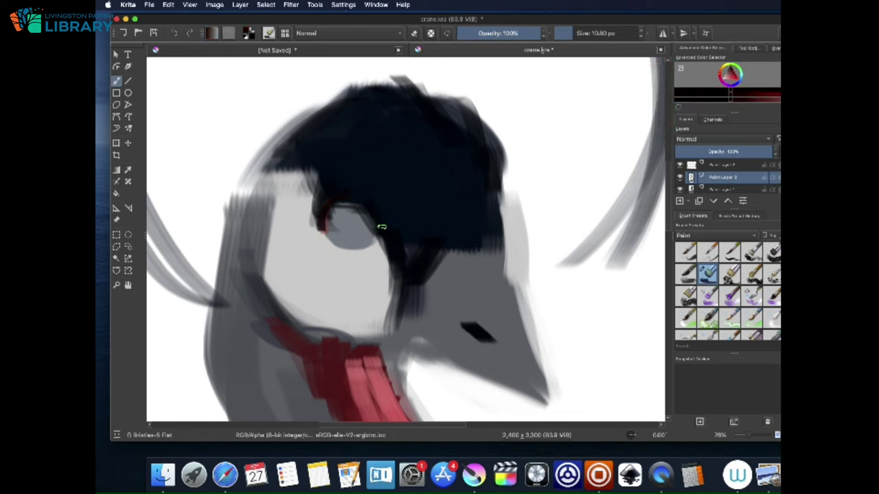
pyautogui.moveTo(391, 251)
pyautogui.mouseDown()
pyautogui.moveTo(385, 237)
pyautogui.moveTo(400, 300)
pyautogui.moveTo(390, 321)
pyautogui.moveTo(398, 337)
pyautogui.mouseUp()
pyautogui.moveTo(375, 244)
pyautogui.mouseDown()
pyautogui.moveTo(360, 249)
pyautogui.moveTo(350, 226)
pyautogui.mouseUp()
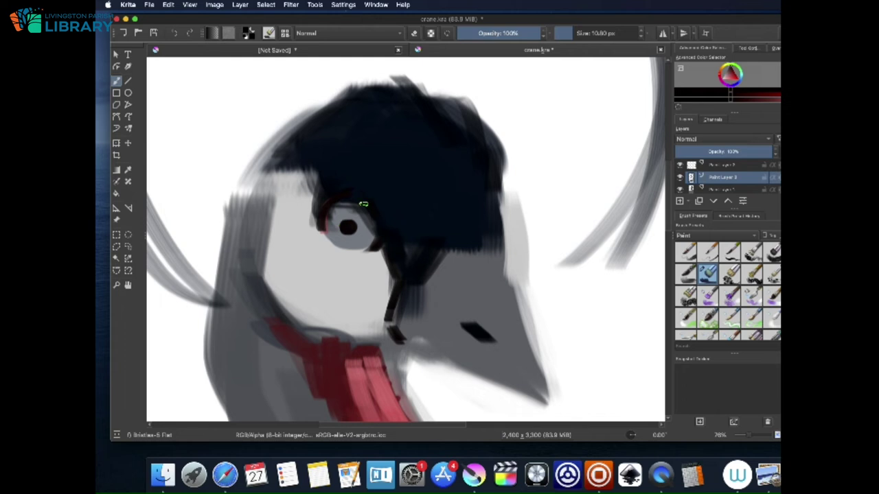
# Paint the iris light teal-blue around the pupil and shade its edge with a darker teal
pyautogui.click(739, 77)
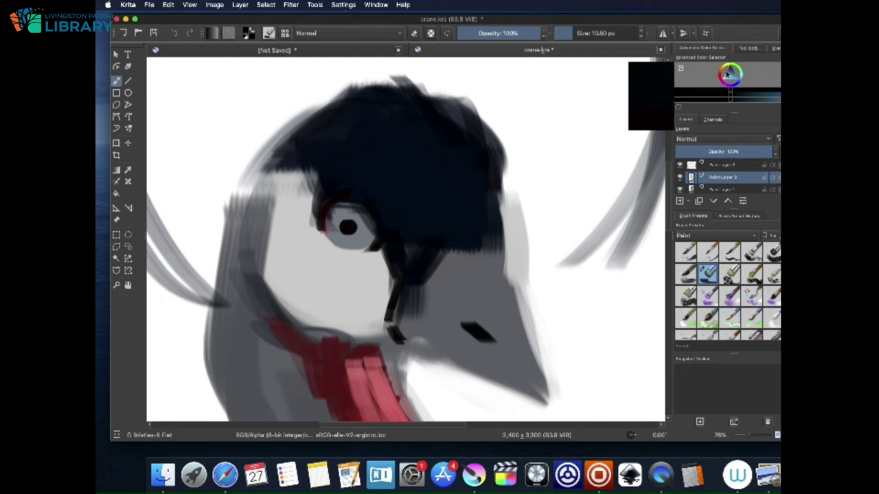
pyautogui.click(729, 74)
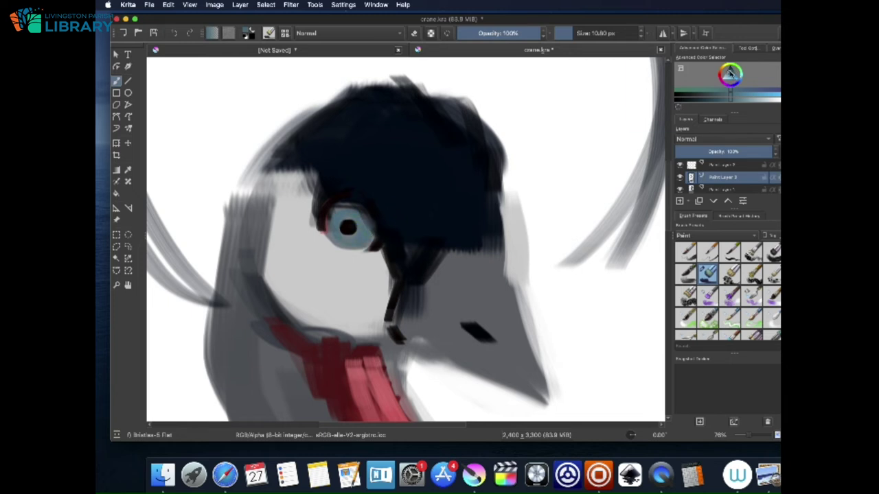
pyautogui.click(730, 73)
pyautogui.moveTo(330, 226); pyautogui.dragTo(333, 226)
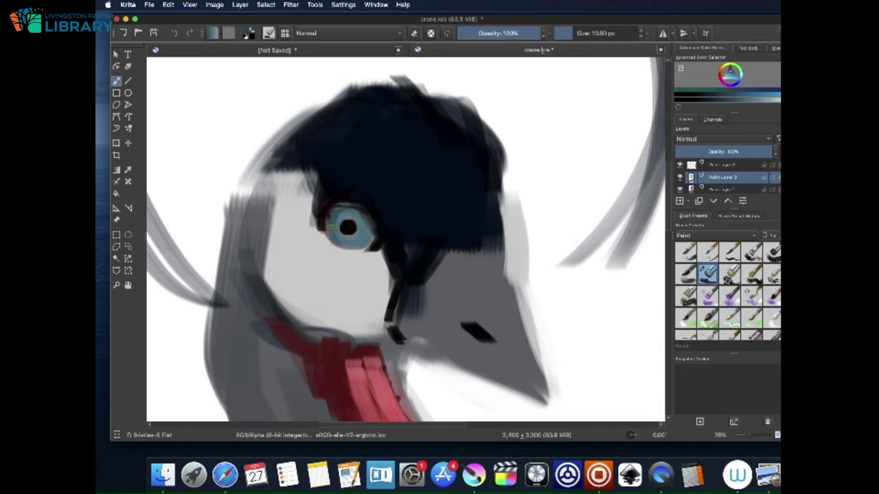
# Touch up the pupil in black and dot a small white highlight on it with a 2.97 px brush
pyautogui.click(732, 74)
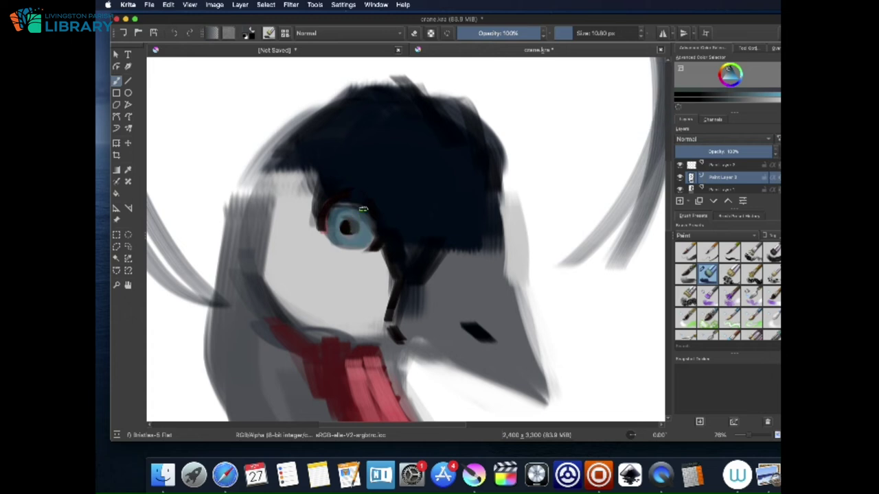
pyautogui.click(731, 71)
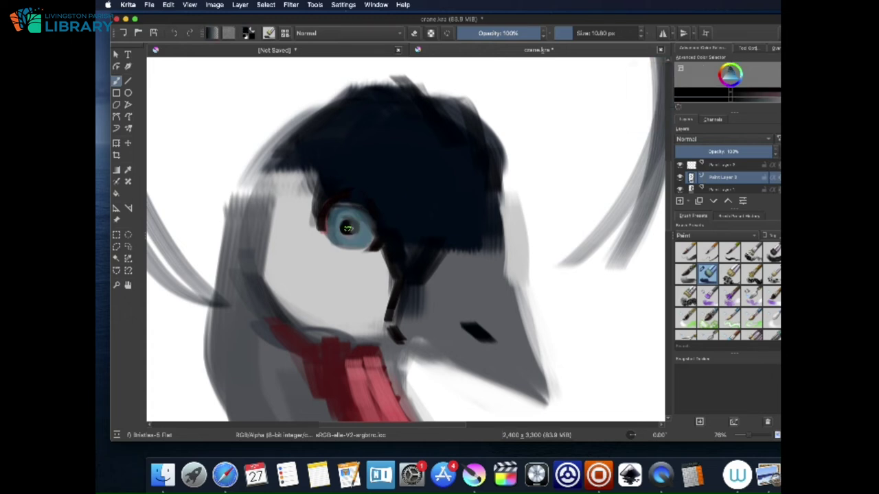
pyautogui.click(349, 225)
pyautogui.press('x')
pyautogui.click(565, 35)
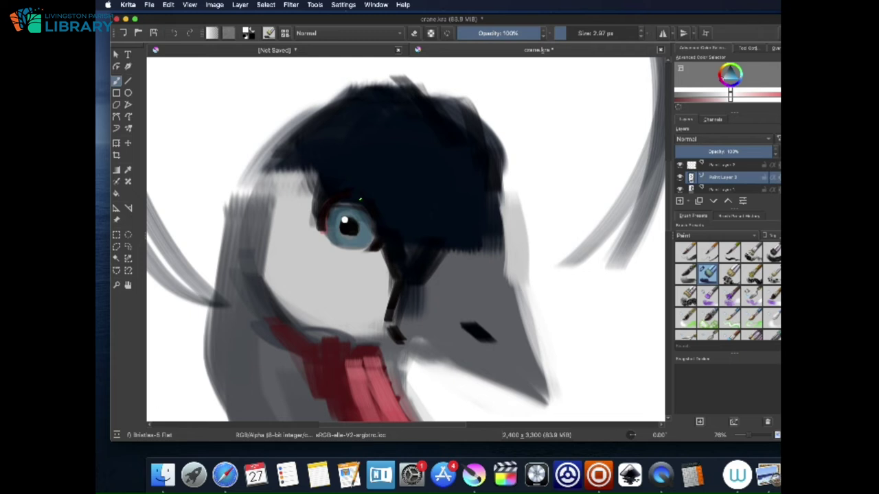
pyautogui.moveTo(569, 36); pyautogui.dragTo(574, 35)
# Add a new paint layer, move it to the top of the stack and hide the crest guide layer
pyautogui.click(681, 201)
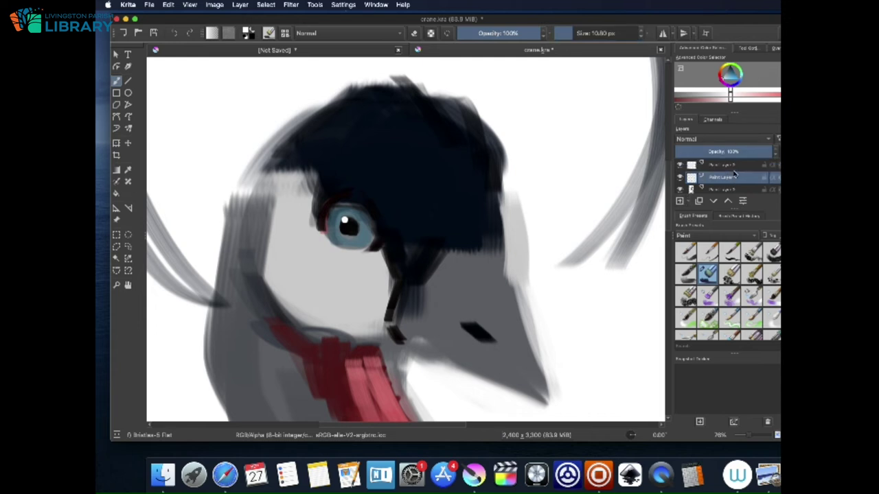
pyautogui.moveTo(732, 165); pyautogui.dragTo(733, 166)
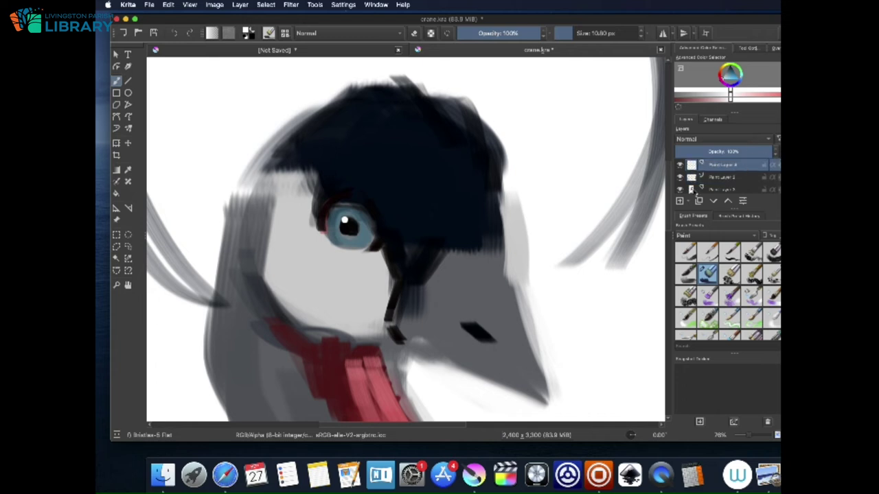
pyautogui.click(680, 178)
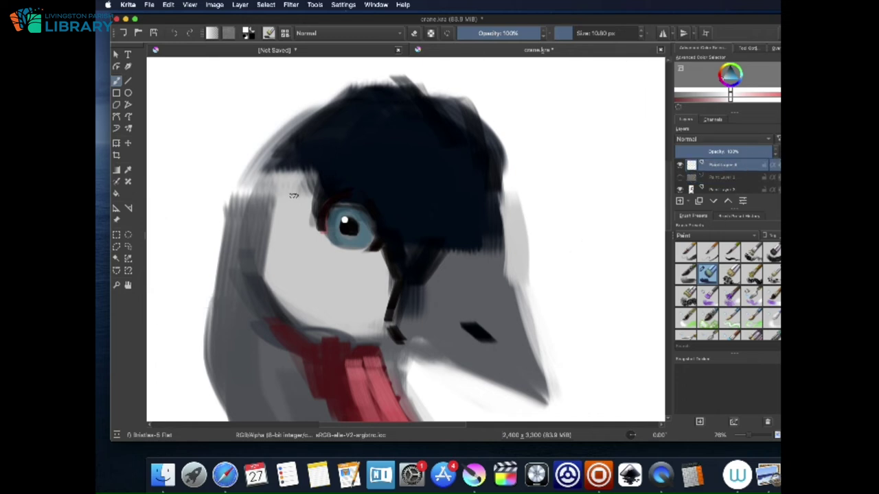
# Shade the beak's base and lower edge with dark grey strokes using a 10.80 px brush
pyautogui.click(127, 285)
pyautogui.moveTo(432, 289); pyautogui.dragTo(473, 186)
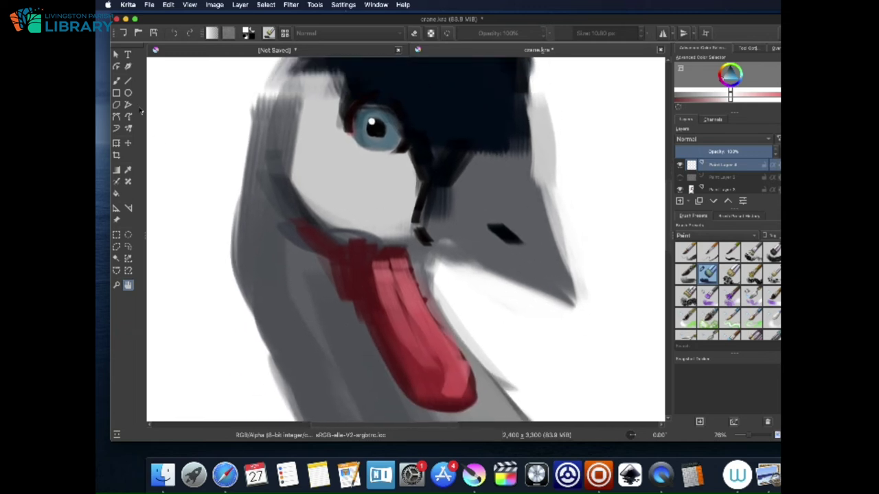
pyautogui.click(730, 71)
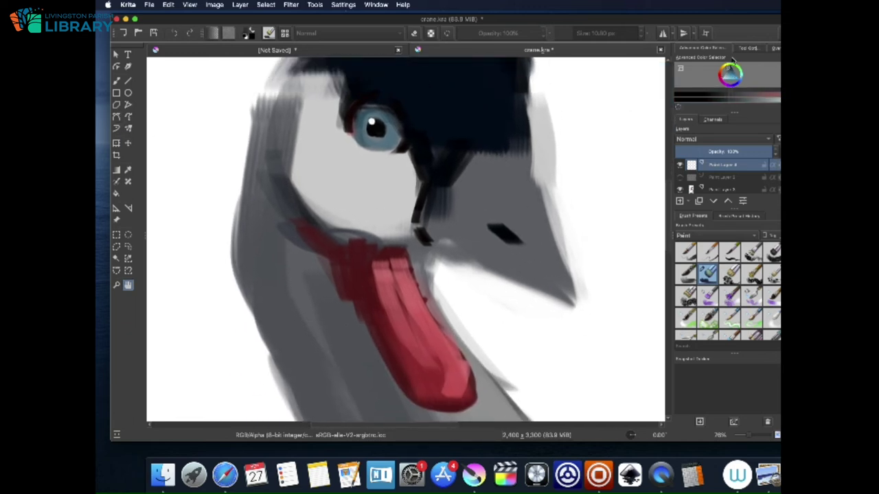
pyautogui.click(120, 80)
pyautogui.moveTo(453, 199)
pyautogui.mouseDown()
pyautogui.moveTo(465, 173)
pyautogui.moveTo(457, 205)
pyautogui.moveTo(463, 172)
pyautogui.moveTo(473, 243)
pyautogui.moveTo(472, 227)
pyautogui.moveTo(430, 204)
pyautogui.mouseUp()
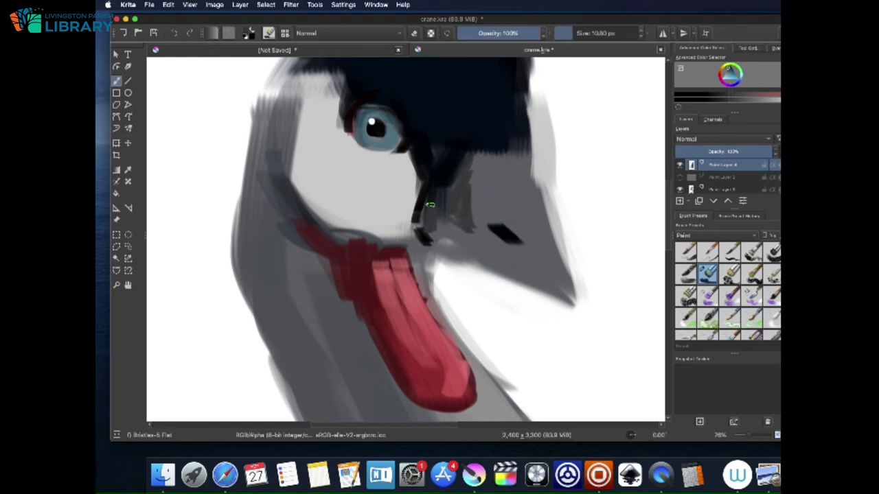
pyautogui.moveTo(425, 235)
pyautogui.mouseDown()
pyautogui.moveTo(481, 259)
pyautogui.moveTo(447, 210)
pyautogui.moveTo(477, 247)
pyautogui.moveTo(467, 203)
pyautogui.moveTo(504, 258)
pyautogui.moveTo(472, 201)
pyautogui.moveTo(515, 245)
pyautogui.moveTo(478, 238)
pyautogui.moveTo(525, 276)
pyautogui.moveTo(517, 242)
pyautogui.mouseUp()
pyautogui.moveTo(478, 156)
pyautogui.mouseDown()
pyautogui.moveTo(464, 192)
pyautogui.moveTo(490, 181)
pyautogui.moveTo(494, 217)
pyautogui.mouseUp()
# Paint light grey highlights along the beak's upper ridge, from the forehead down towards the tip
pyautogui.click(732, 78)
pyautogui.moveTo(490, 165)
pyautogui.mouseDown()
pyautogui.moveTo(730, 79)
pyautogui.moveTo(490, 161)
pyautogui.moveTo(505, 162)
pyautogui.moveTo(532, 245)
pyautogui.moveTo(538, 250)
pyautogui.moveTo(527, 211)
pyautogui.moveTo(563, 280)
pyautogui.mouseUp()
pyautogui.click(731, 77)
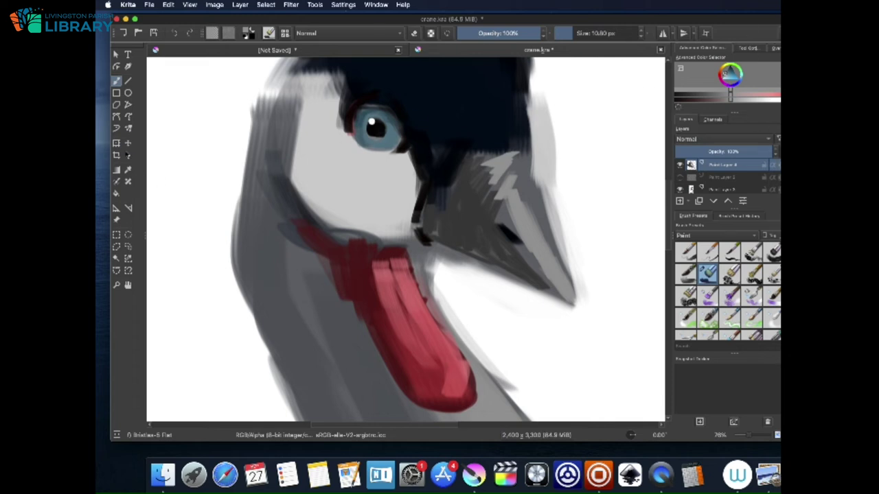
# Paint pale blue-white feather strokes down the front of the neck, mostly with a 23.72 px brush
pyautogui.click(116, 285)
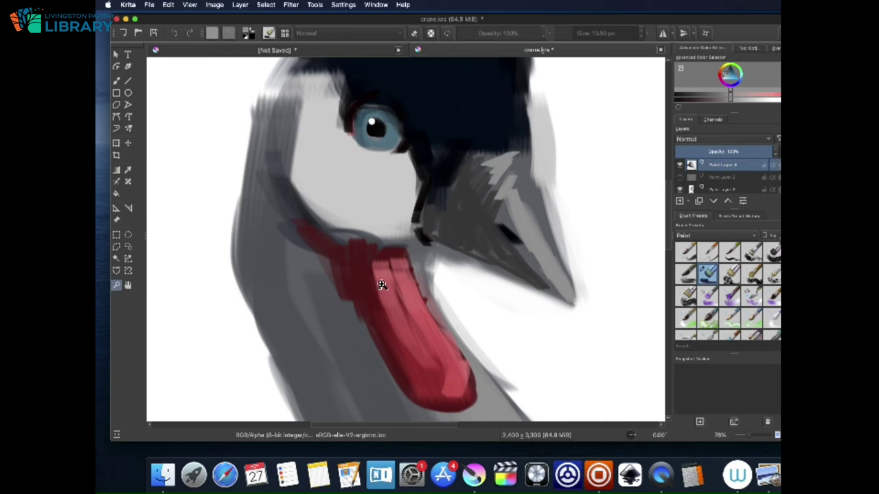
pyautogui.keyDown('alt'); pyautogui.click(272, 283); pyautogui.keyUp('alt')
pyautogui.keyDown('alt'); pyautogui.click(291, 275); pyautogui.keyUp('alt')
pyautogui.keyDown('alt'); pyautogui.click(371, 275); pyautogui.keyUp('alt')
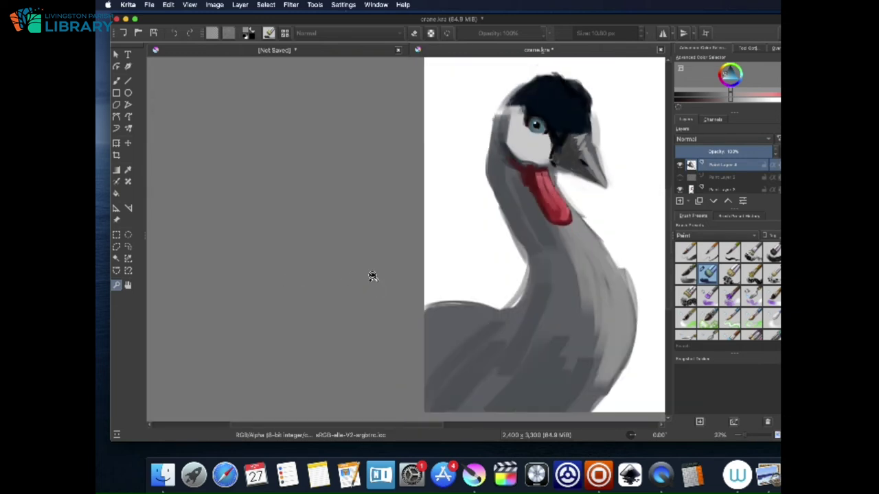
pyautogui.click(127, 285)
pyautogui.moveTo(621, 276); pyautogui.dragTo(518, 258)
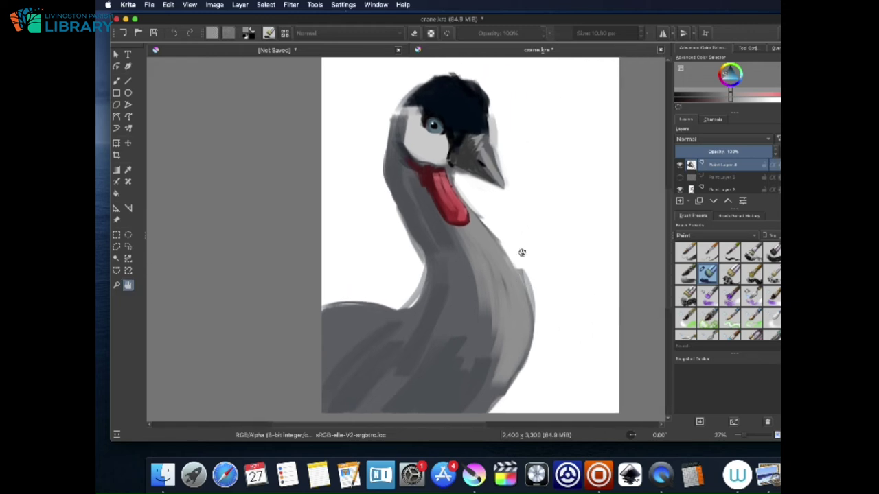
pyautogui.click(726, 77)
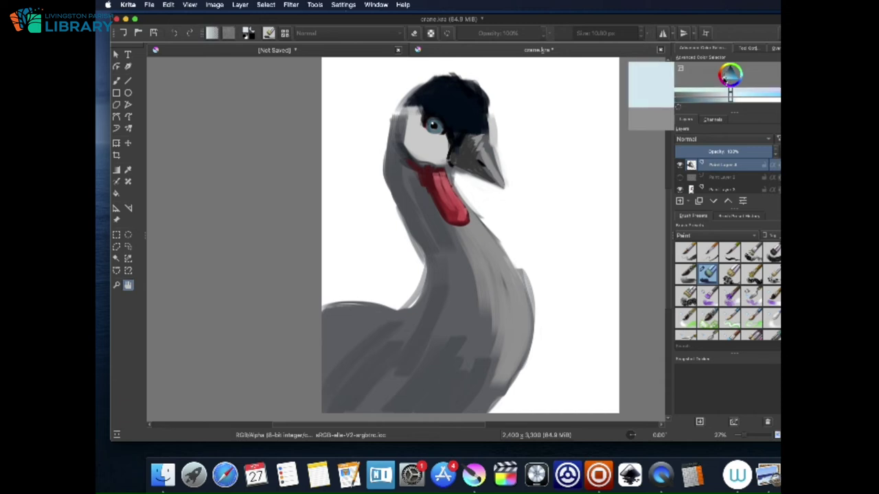
pyautogui.click(116, 81)
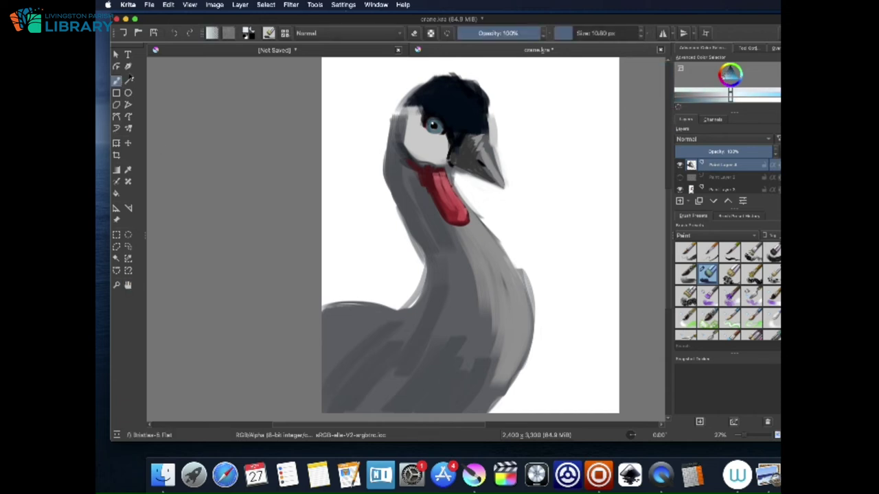
pyautogui.moveTo(463, 229)
pyautogui.mouseDown()
pyautogui.moveTo(470, 258)
pyautogui.moveTo(491, 245)
pyautogui.moveTo(518, 277)
pyautogui.mouseUp()
pyautogui.click(577, 34)
pyautogui.moveTo(474, 250); pyautogui.dragTo(487, 304)
pyautogui.moveTo(483, 265)
pyautogui.mouseDown()
pyautogui.moveTo(501, 253)
pyautogui.moveTo(511, 321)
pyautogui.moveTo(487, 248)
pyautogui.moveTo(511, 306)
pyautogui.mouseUp()
pyautogui.moveTo(526, 335)
pyautogui.mouseDown()
pyautogui.moveTo(516, 274)
pyautogui.moveTo(525, 349)
pyautogui.mouseUp()
pyautogui.moveTo(515, 263); pyautogui.dragTo(516, 350)
pyautogui.moveTo(494, 285); pyautogui.dragTo(502, 340)
pyautogui.moveTo(508, 294); pyautogui.dragTo(508, 352)
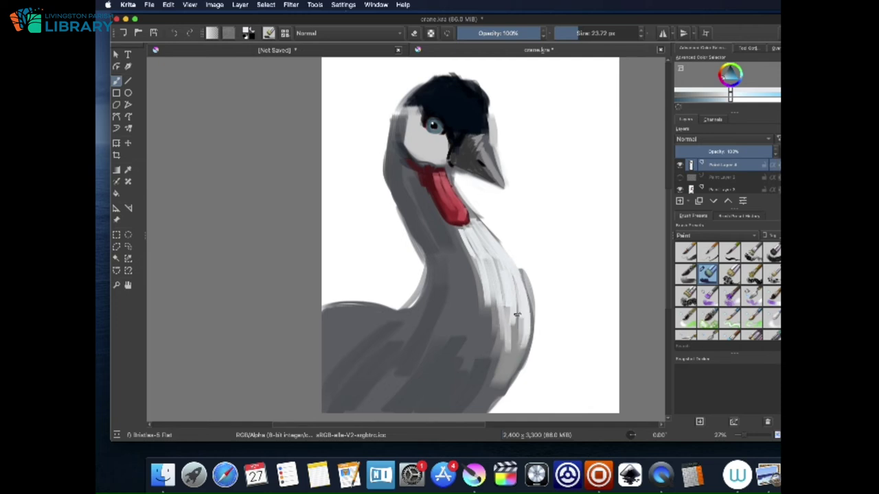
pyautogui.moveTo(517, 314)
pyautogui.mouseDown()
pyautogui.moveTo(520, 367)
pyautogui.moveTo(528, 296)
pyautogui.moveTo(497, 263)
pyautogui.mouseUp()
pyautogui.moveTo(510, 296); pyautogui.dragTo(491, 252)
# Brush pale blue-white highlights over the cheek patch and the light strip in front of the forehead
pyautogui.moveTo(409, 117)
pyautogui.mouseDown()
pyautogui.moveTo(402, 145)
pyautogui.moveTo(414, 151)
pyautogui.mouseUp()
pyautogui.moveTo(411, 120)
pyautogui.mouseDown()
pyautogui.moveTo(415, 147)
pyautogui.moveTo(438, 156)
pyautogui.moveTo(444, 147)
pyautogui.mouseUp()
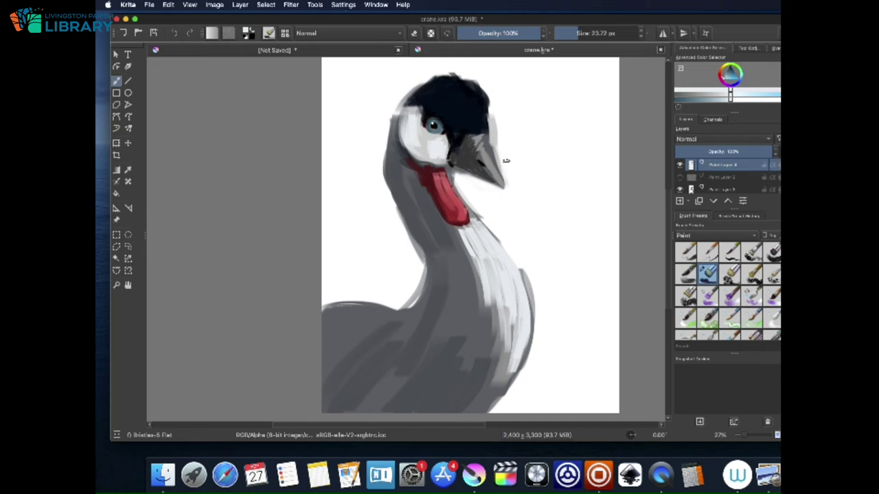
pyautogui.moveTo(493, 123); pyautogui.dragTo(495, 143)
# Paint diagonal charcoal feather strokes across the base of the neck and the lower chest
pyautogui.click(732, 73)
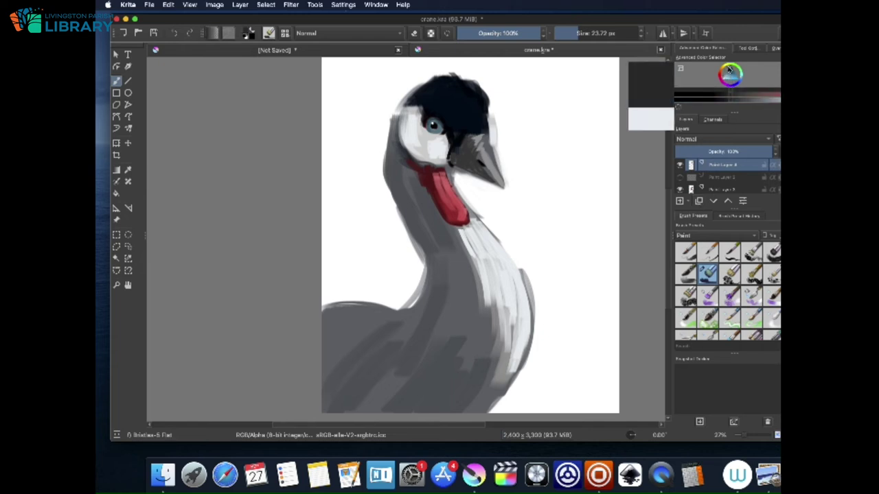
pyautogui.moveTo(359, 404)
pyautogui.mouseDown()
pyautogui.moveTo(405, 358)
pyautogui.moveTo(427, 365)
pyautogui.mouseUp()
pyautogui.moveTo(386, 412)
pyautogui.mouseDown()
pyautogui.moveTo(426, 353)
pyautogui.moveTo(427, 382)
pyautogui.moveTo(469, 364)
pyautogui.mouseUp()
pyautogui.moveTo(418, 400); pyautogui.dragTo(483, 367)
pyautogui.moveTo(456, 393); pyautogui.dragTo(510, 361)
pyautogui.moveTo(467, 411); pyautogui.dragTo(507, 381)
pyautogui.moveTo(480, 412); pyautogui.dragTo(515, 370)
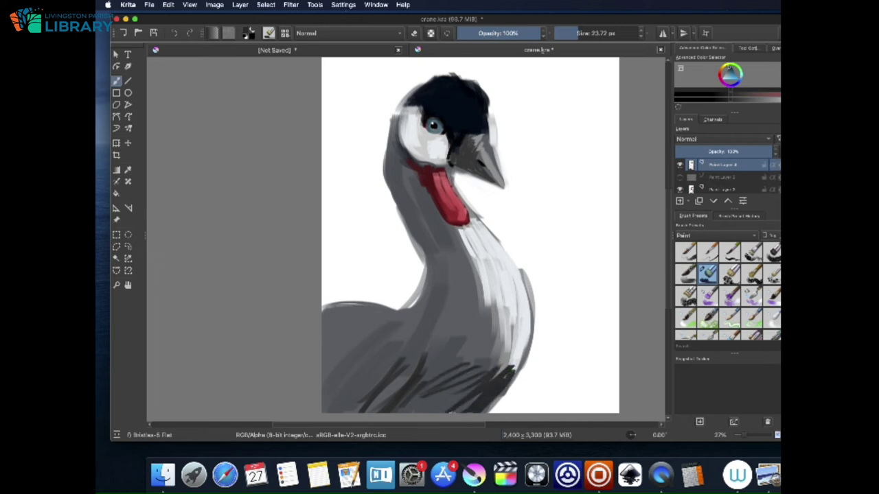
# Blend neutral dark grey strokes over the neck, chest and back with a 44.21 px brush
pyautogui.click(730, 76)
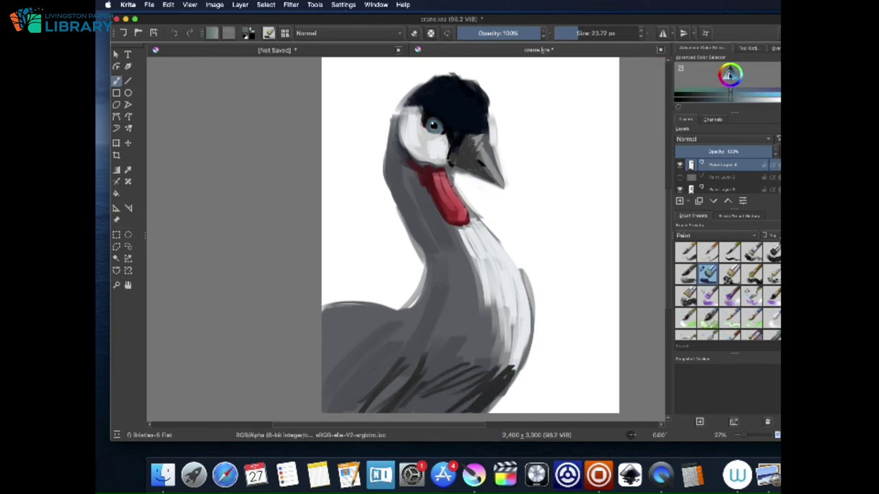
pyautogui.click(726, 71)
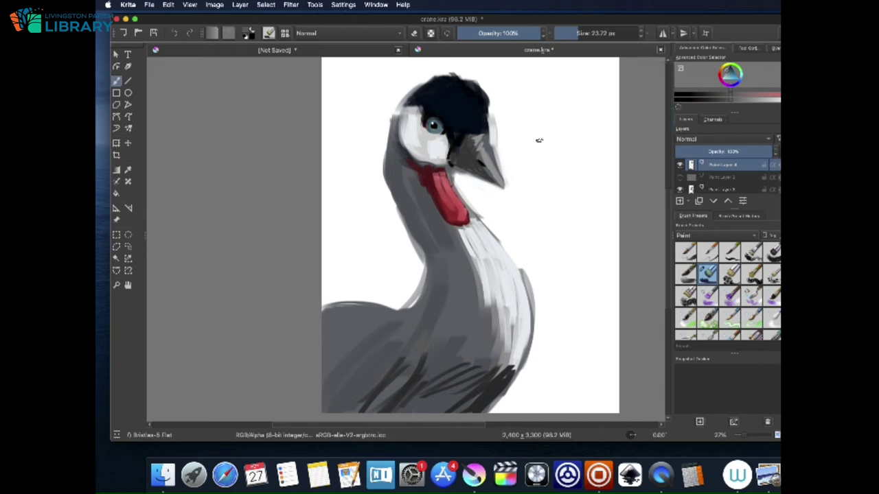
pyautogui.click(586, 33)
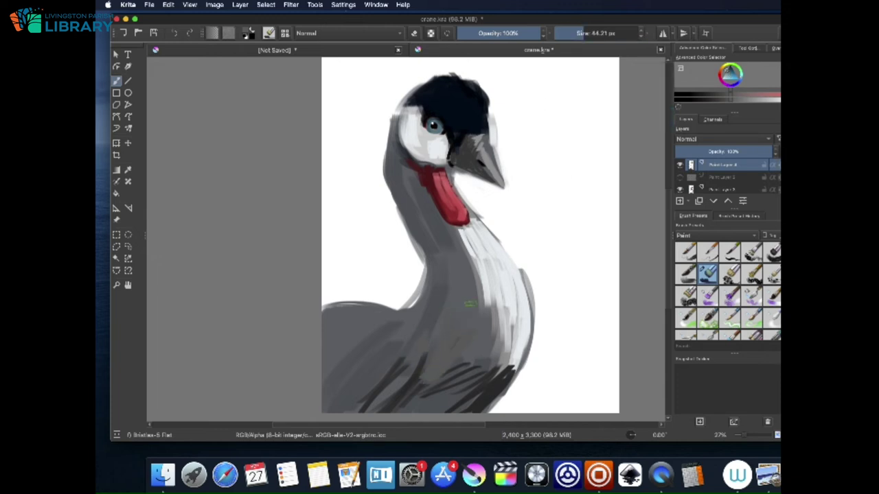
pyautogui.moveTo(472, 365)
pyautogui.mouseDown()
pyautogui.moveTo(501, 343)
pyautogui.moveTo(505, 363)
pyautogui.mouseUp()
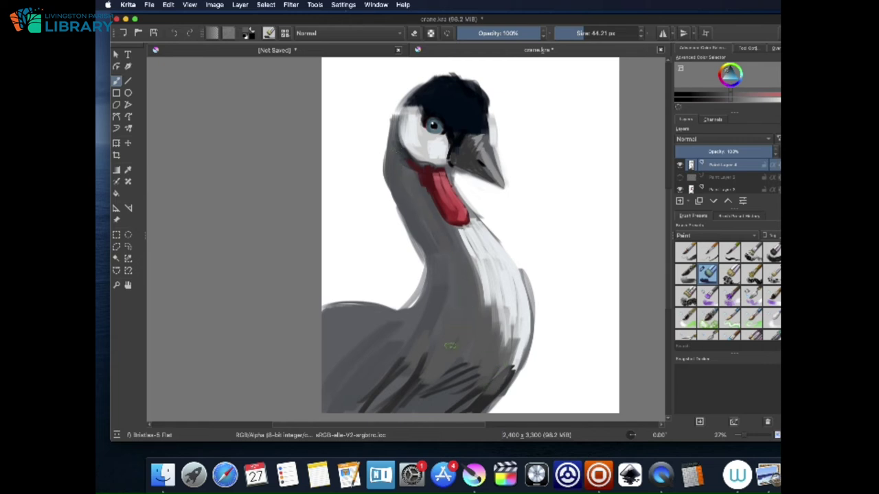
pyautogui.moveTo(325, 401); pyautogui.dragTo(368, 329)
pyautogui.moveTo(375, 365)
pyautogui.mouseDown()
pyautogui.moveTo(410, 332)
pyautogui.moveTo(430, 334)
pyautogui.mouseUp()
pyautogui.moveTo(352, 403); pyautogui.dragTo(405, 365)
# Paint a light grey feather band sweeping diagonally across the lower body
pyautogui.click(727, 81)
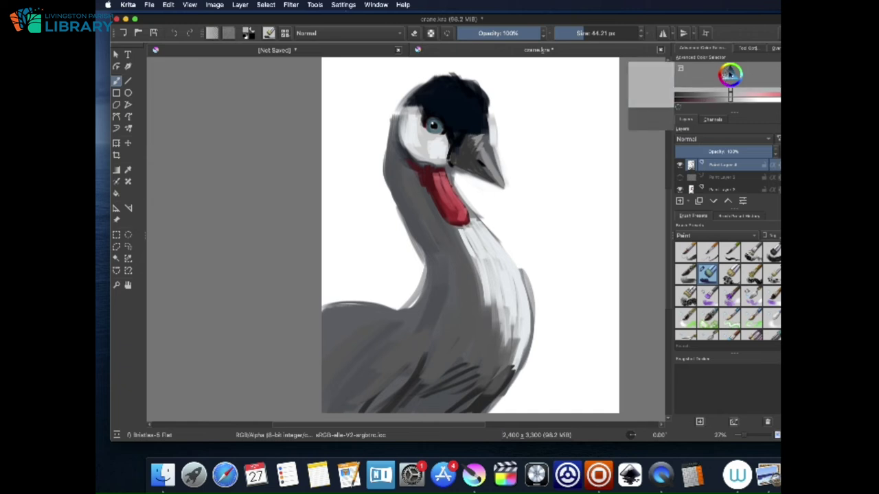
pyautogui.moveTo(339, 411)
pyautogui.mouseDown()
pyautogui.moveTo(400, 345)
pyautogui.moveTo(370, 373)
pyautogui.moveTo(400, 349)
pyautogui.moveTo(358, 410)
pyautogui.moveTo(412, 335)
pyautogui.mouseUp()
pyautogui.moveTo(394, 364); pyautogui.dragTo(351, 393)
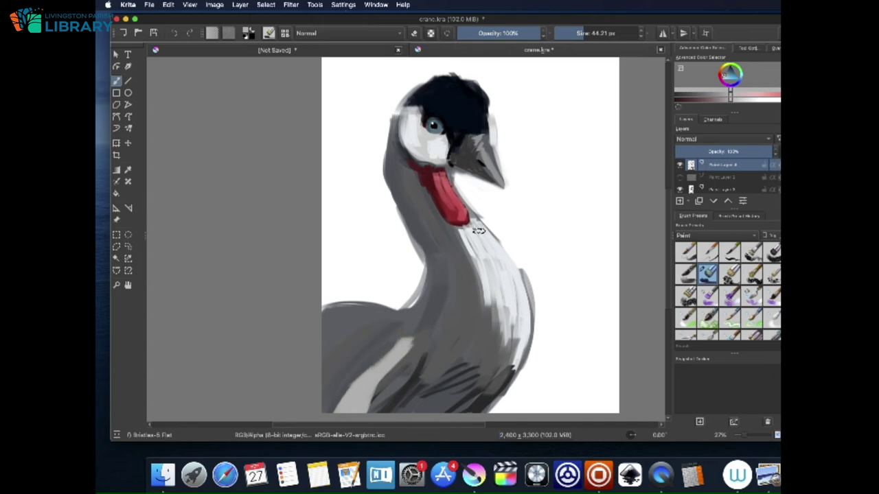
# Layer muted blue-grey strokes over the chest and lower neck, partly covering the light band and charcoal feathers
pyautogui.click(729, 76)
pyautogui.moveTo(357, 382)
pyautogui.mouseDown()
pyautogui.moveTo(387, 344)
pyautogui.moveTo(429, 317)
pyautogui.moveTo(435, 332)
pyautogui.moveTo(443, 306)
pyautogui.moveTo(453, 319)
pyautogui.moveTo(446, 357)
pyautogui.moveTo(487, 320)
pyautogui.moveTo(466, 275)
pyautogui.moveTo(448, 368)
pyautogui.moveTo(480, 323)
pyautogui.moveTo(453, 390)
pyautogui.mouseUp()
pyautogui.moveTo(505, 357)
pyautogui.mouseDown()
pyautogui.moveTo(512, 370)
pyautogui.moveTo(497, 386)
pyautogui.mouseUp()
pyautogui.moveTo(441, 279)
pyautogui.mouseDown()
pyautogui.moveTo(407, 350)
pyautogui.moveTo(427, 302)
pyautogui.mouseUp()
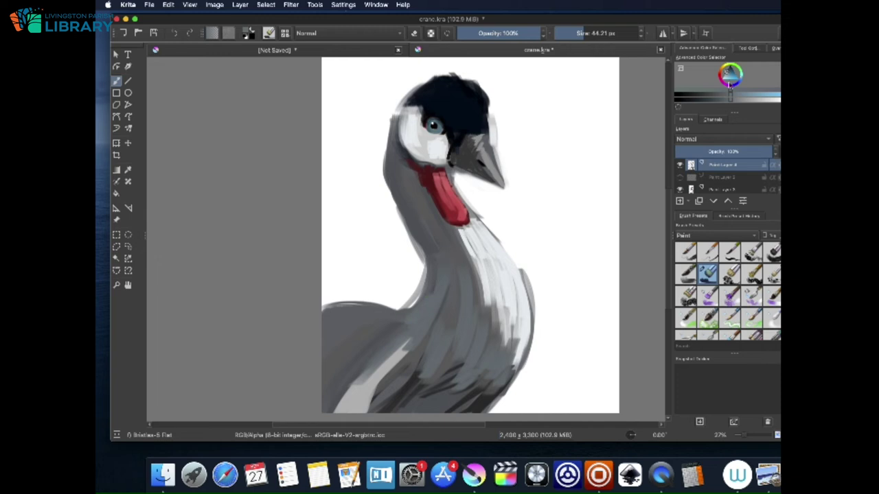
# Shade the back and middle of the neck with dark grey and glaze muted teal behind the wattle
pyautogui.click(729, 72)
pyautogui.moveTo(393, 162); pyautogui.dragTo(409, 213)
pyautogui.moveTo(428, 242)
pyautogui.mouseDown()
pyautogui.moveTo(448, 281)
pyautogui.moveTo(440, 265)
pyautogui.moveTo(443, 302)
pyautogui.mouseUp()
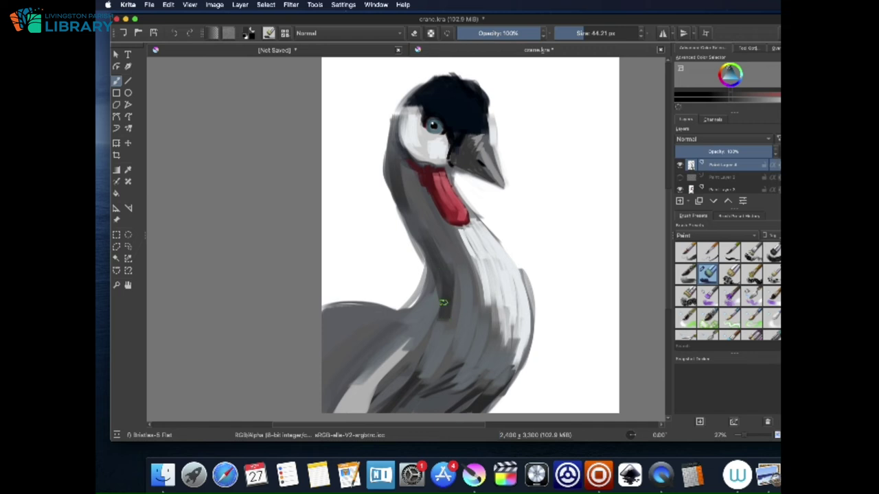
pyautogui.click(731, 73)
pyautogui.moveTo(400, 170); pyautogui.dragTo(409, 208)
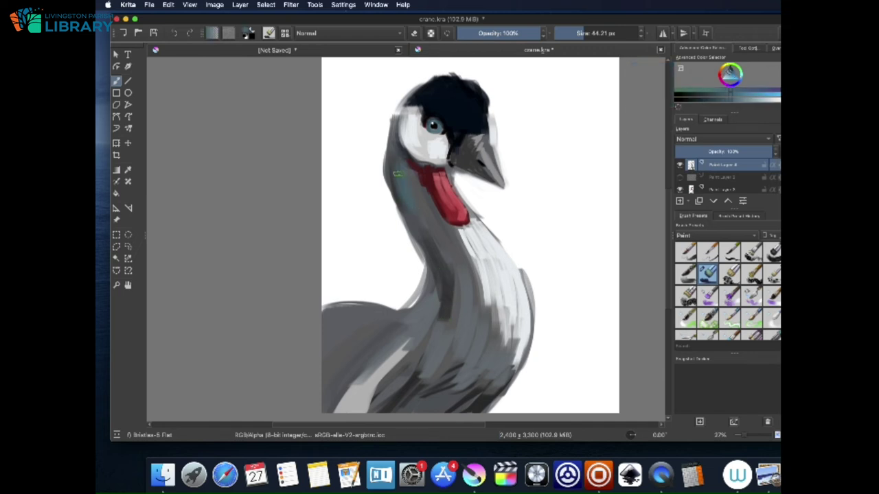
pyautogui.click(729, 70)
pyautogui.moveTo(396, 158); pyautogui.dragTo(409, 206)
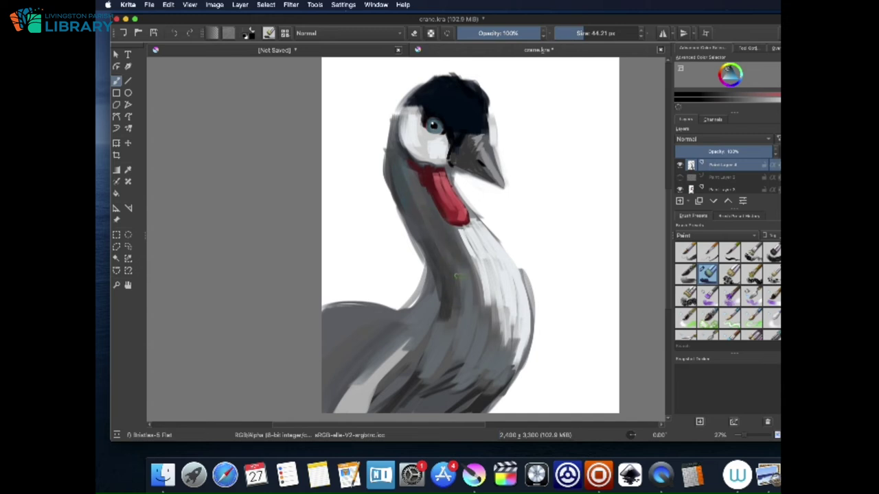
# On a new paint layer, paint a black background edge along the crane's forehead, beak, throat and chest
pyautogui.click(730, 69)
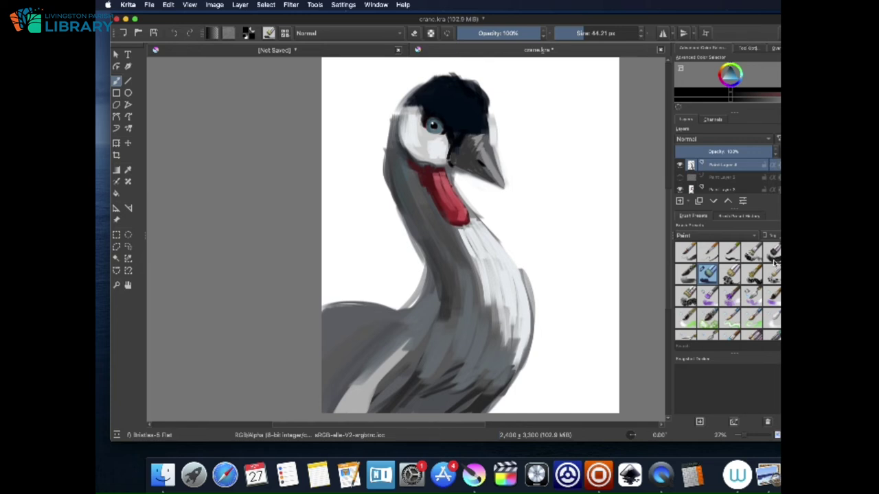
pyautogui.click(680, 200)
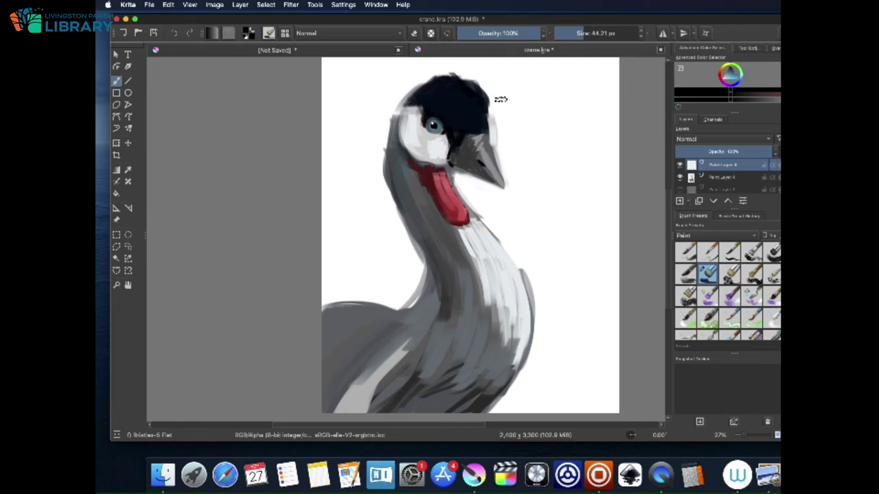
pyautogui.moveTo(491, 87)
pyautogui.mouseDown()
pyautogui.moveTo(514, 142)
pyautogui.moveTo(504, 132)
pyautogui.moveTo(502, 141)
pyautogui.moveTo(503, 129)
pyautogui.moveTo(510, 175)
pyautogui.moveTo(503, 146)
pyautogui.moveTo(509, 180)
pyautogui.mouseUp()
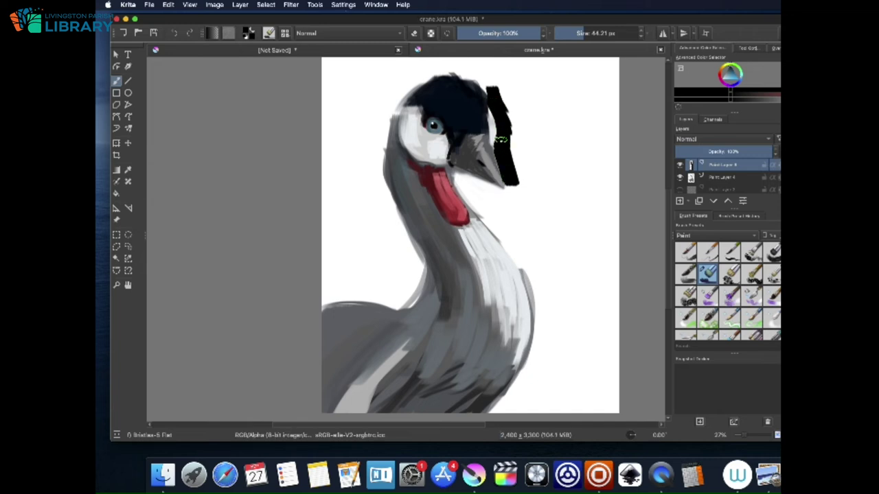
pyautogui.moveTo(516, 193); pyautogui.dragTo(514, 206)
pyautogui.moveTo(501, 78); pyautogui.dragTo(516, 165)
pyautogui.moveTo(459, 171)
pyautogui.mouseDown()
pyautogui.moveTo(456, 179)
pyautogui.moveTo(513, 197)
pyautogui.mouseUp()
pyautogui.moveTo(455, 173)
pyautogui.mouseDown()
pyautogui.moveTo(534, 280)
pyautogui.moveTo(527, 266)
pyautogui.moveTo(539, 341)
pyautogui.moveTo(507, 411)
pyautogui.mouseUp()
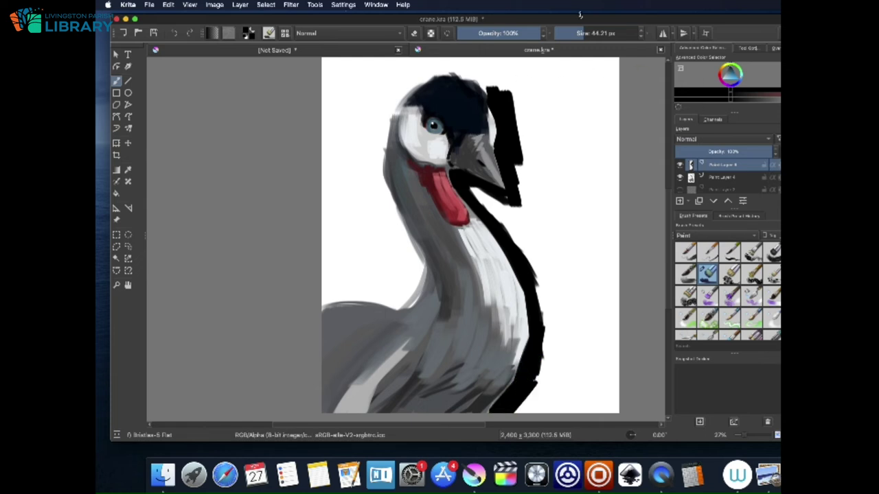
# Paint the background black behind the crane's head and neck, down to the upper contour of its back
pyautogui.moveTo(387, 103)
pyautogui.mouseDown()
pyautogui.moveTo(375, 155)
pyautogui.moveTo(390, 95)
pyautogui.moveTo(374, 181)
pyautogui.moveTo(395, 163)
pyautogui.moveTo(385, 115)
pyautogui.moveTo(382, 176)
pyautogui.moveTo(399, 233)
pyautogui.mouseUp()
pyautogui.moveTo(381, 144)
pyautogui.mouseDown()
pyautogui.moveTo(386, 187)
pyautogui.moveTo(414, 251)
pyautogui.moveTo(423, 228)
pyautogui.moveTo(412, 241)
pyautogui.moveTo(429, 292)
pyautogui.mouseUp()
pyautogui.moveTo(324, 299); pyautogui.dragTo(359, 289)
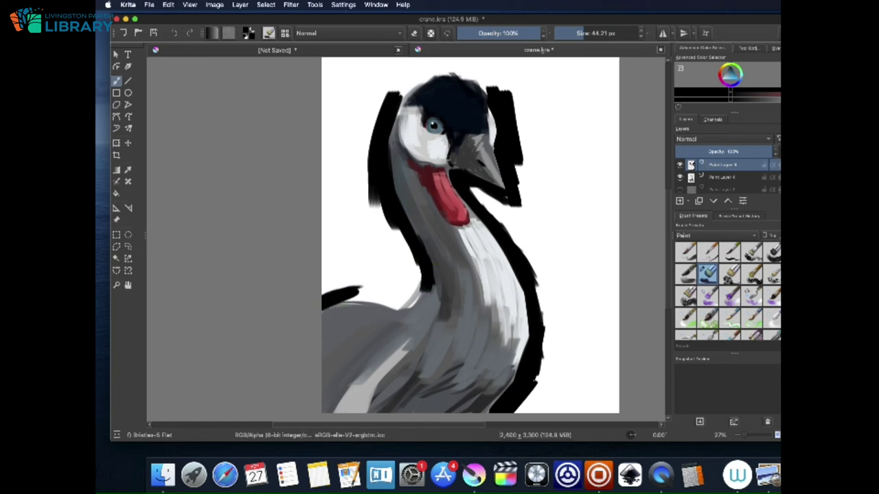
pyautogui.moveTo(353, 295)
pyautogui.mouseDown()
pyautogui.moveTo(326, 306)
pyautogui.moveTo(393, 294)
pyautogui.moveTo(417, 301)
pyautogui.moveTo(408, 307)
pyautogui.mouseUp()
pyautogui.moveTo(426, 285)
pyautogui.mouseDown()
pyautogui.moveTo(412, 308)
pyautogui.moveTo(437, 273)
pyautogui.mouseUp()
pyautogui.moveTo(343, 300); pyautogui.dragTo(402, 308)
pyautogui.moveTo(364, 301)
pyautogui.mouseDown()
pyautogui.moveTo(407, 300)
pyautogui.moveTo(395, 282)
pyautogui.moveTo(341, 309)
pyautogui.moveTo(379, 293)
pyautogui.moveTo(363, 302)
pyautogui.moveTo(412, 261)
pyautogui.moveTo(419, 278)
pyautogui.moveTo(419, 267)
pyautogui.moveTo(405, 278)
pyautogui.moveTo(377, 185)
pyautogui.moveTo(402, 292)
pyautogui.mouseUp()
pyautogui.moveTo(330, 260)
pyautogui.mouseDown()
pyautogui.moveTo(325, 285)
pyautogui.moveTo(342, 254)
pyautogui.moveTo(347, 296)
pyautogui.moveTo(365, 272)
pyautogui.moveTo(378, 285)
pyautogui.moveTo(399, 280)
pyautogui.moveTo(389, 240)
pyautogui.moveTo(381, 254)
pyautogui.moveTo(355, 186)
pyautogui.moveTo(344, 205)
pyautogui.moveTo(341, 265)
pyautogui.moveTo(324, 196)
pyautogui.moveTo(327, 271)
pyautogui.mouseUp()
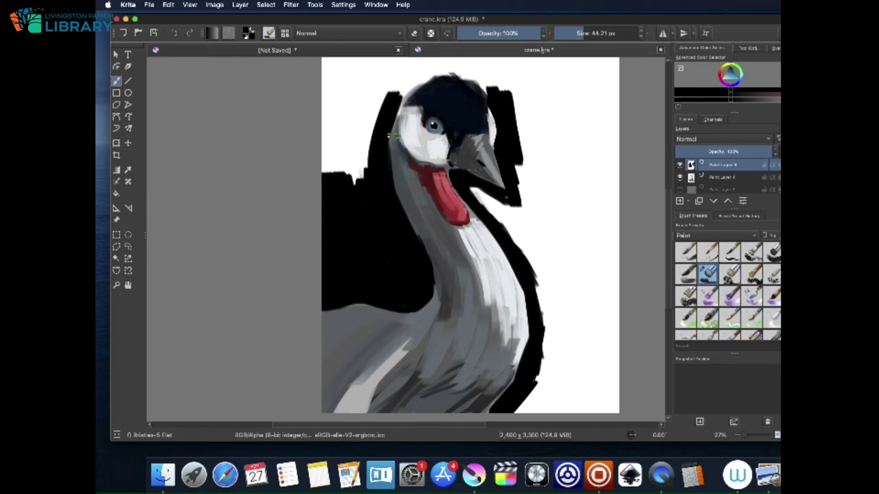
# Extend the black background around the forehead and beak and outward in front of the neck and chest
pyautogui.moveTo(477, 72)
pyautogui.mouseDown()
pyautogui.moveTo(494, 102)
pyautogui.moveTo(491, 91)
pyautogui.mouseUp()
pyautogui.moveTo(398, 94)
pyautogui.mouseDown()
pyautogui.moveTo(412, 88)
pyautogui.moveTo(390, 187)
pyautogui.mouseUp()
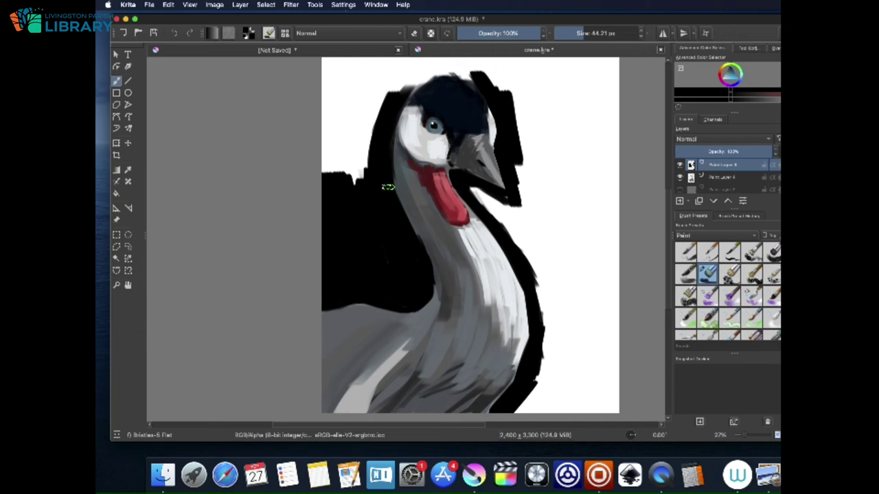
pyautogui.moveTo(497, 108)
pyautogui.mouseDown()
pyautogui.moveTo(500, 140)
pyautogui.moveTo(494, 107)
pyautogui.moveTo(483, 125)
pyautogui.mouseUp()
pyautogui.moveTo(517, 102); pyautogui.dragTo(525, 207)
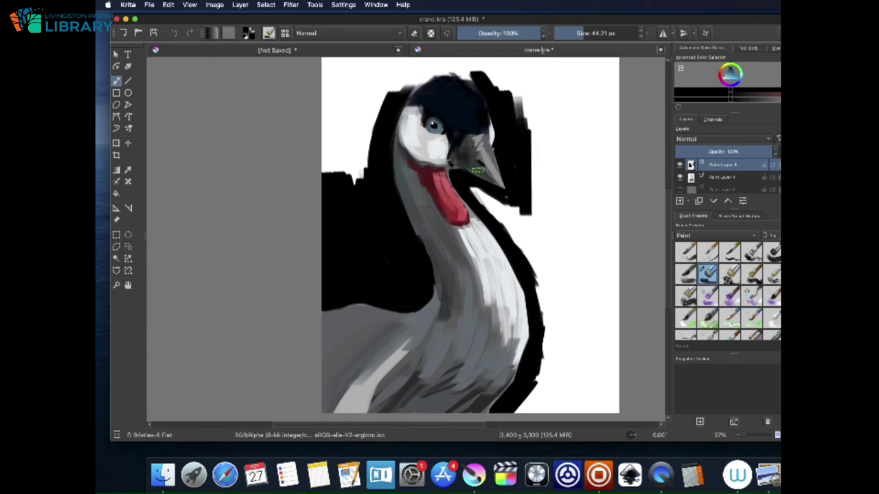
pyautogui.moveTo(530, 137)
pyautogui.mouseDown()
pyautogui.moveTo(526, 196)
pyautogui.moveTo(518, 204)
pyautogui.moveTo(480, 192)
pyautogui.moveTo(515, 221)
pyautogui.moveTo(547, 320)
pyautogui.moveTo(526, 191)
pyautogui.moveTo(529, 208)
pyautogui.moveTo(539, 202)
pyautogui.moveTo(533, 124)
pyautogui.moveTo(560, 199)
pyautogui.moveTo(584, 229)
pyautogui.mouseUp()
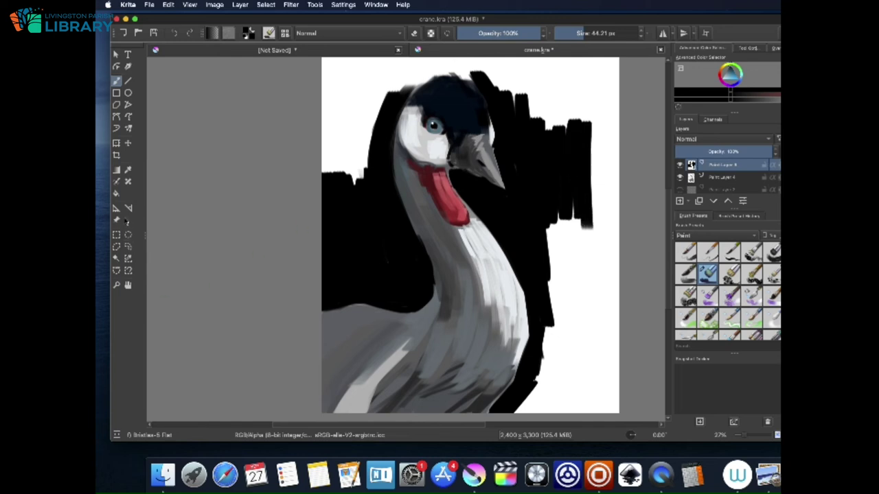
pyautogui.click(117, 194)
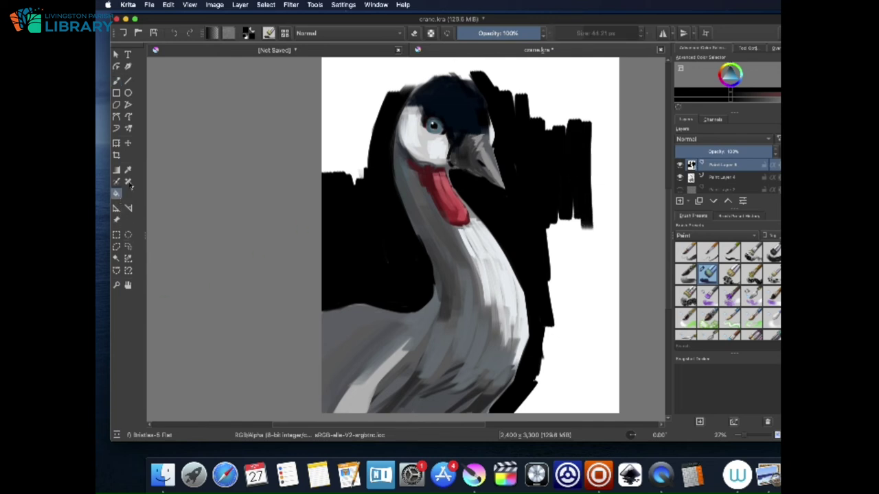
pyautogui.click(585, 290)
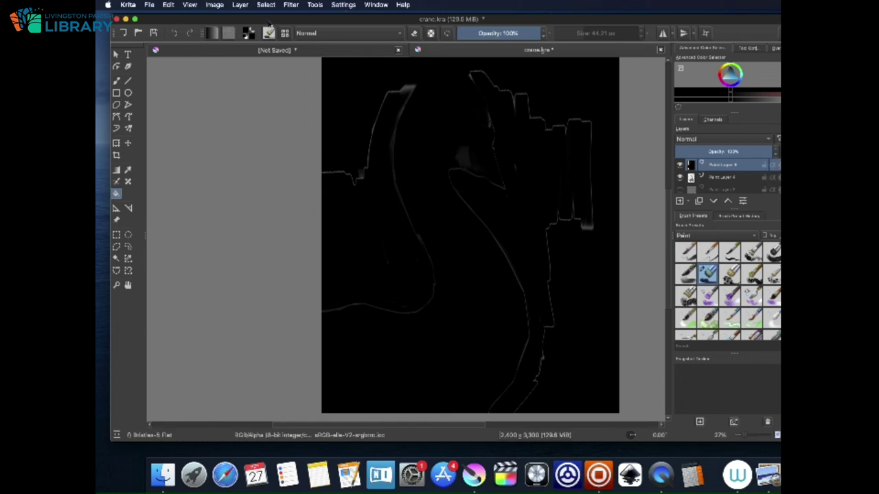
pyautogui.click(177, 33)
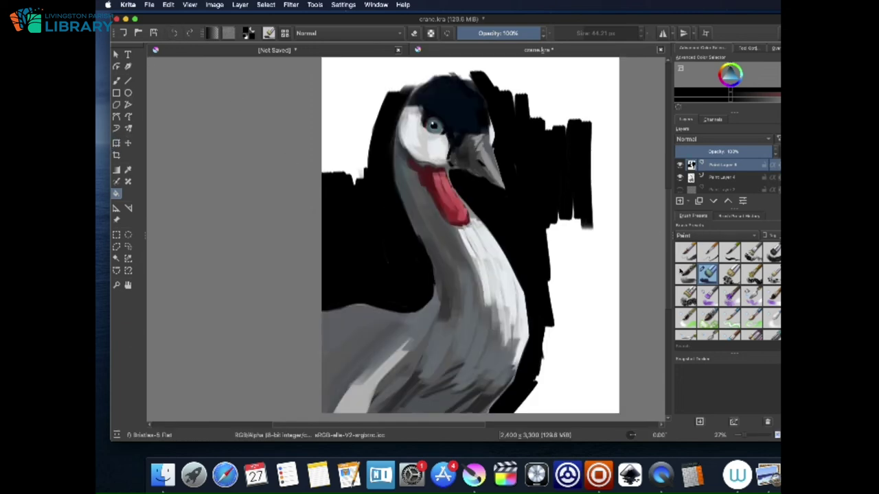
# Paint a thin black border along the white edges of the canvas on all sides of the crane
pyautogui.click(118, 81)
pyautogui.moveTo(618, 92)
pyautogui.mouseDown()
pyautogui.moveTo(619, 412)
pyautogui.moveTo(620, 149)
pyautogui.moveTo(614, 405)
pyautogui.mouseUp()
pyautogui.moveTo(561, 411); pyautogui.dragTo(609, 410)
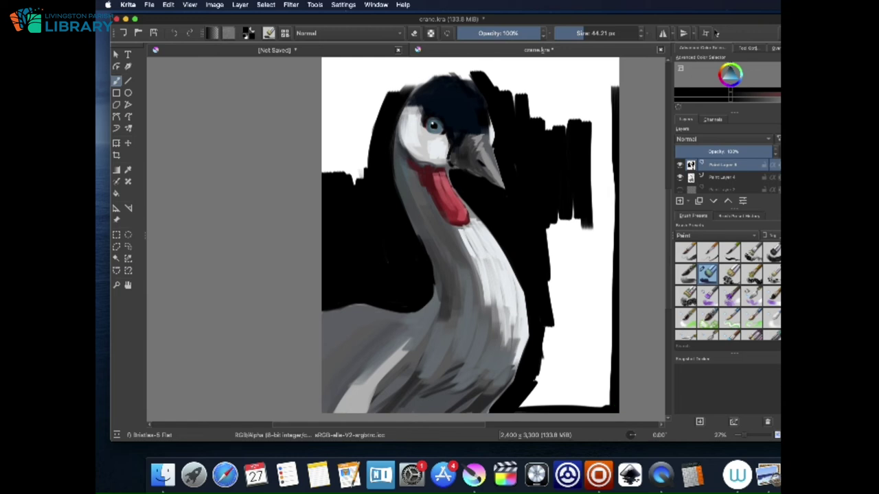
pyautogui.click(127, 285)
pyautogui.moveTo(488, 172); pyautogui.dragTo(484, 218)
pyautogui.moveTo(406, 145); pyautogui.dragTo(397, 181)
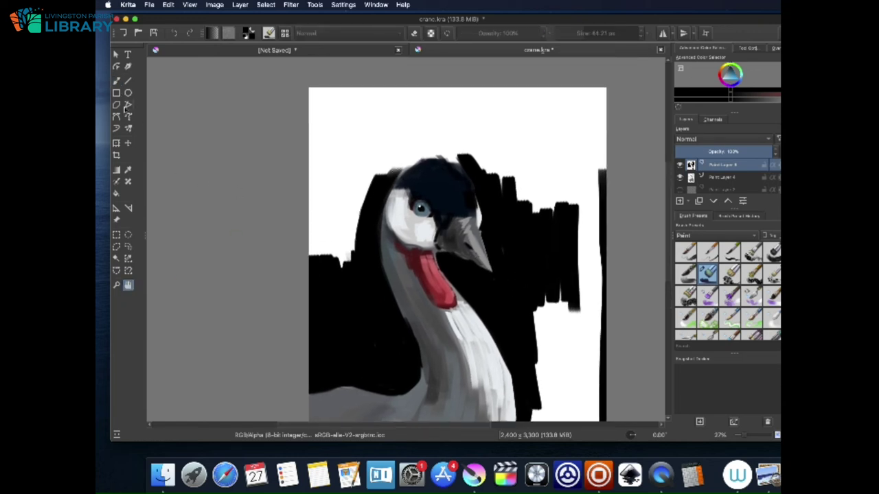
pyautogui.click(116, 80)
pyautogui.moveTo(311, 88)
pyautogui.mouseDown()
pyautogui.moveTo(310, 256)
pyautogui.moveTo(439, 90)
pyautogui.moveTo(412, 90)
pyautogui.moveTo(605, 89)
pyautogui.moveTo(601, 131)
pyautogui.mouseUp()
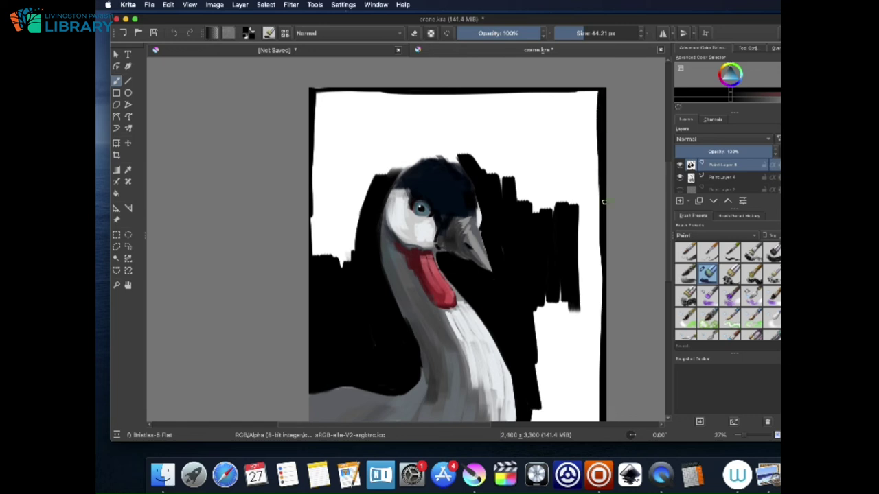
# Close the black outline over the top of the crown and fill the remaining white background with black
pyautogui.moveTo(396, 157)
pyautogui.mouseDown()
pyautogui.moveTo(411, 154)
pyautogui.moveTo(397, 172)
pyautogui.moveTo(446, 153)
pyautogui.moveTo(453, 163)
pyautogui.moveTo(475, 159)
pyautogui.mouseUp()
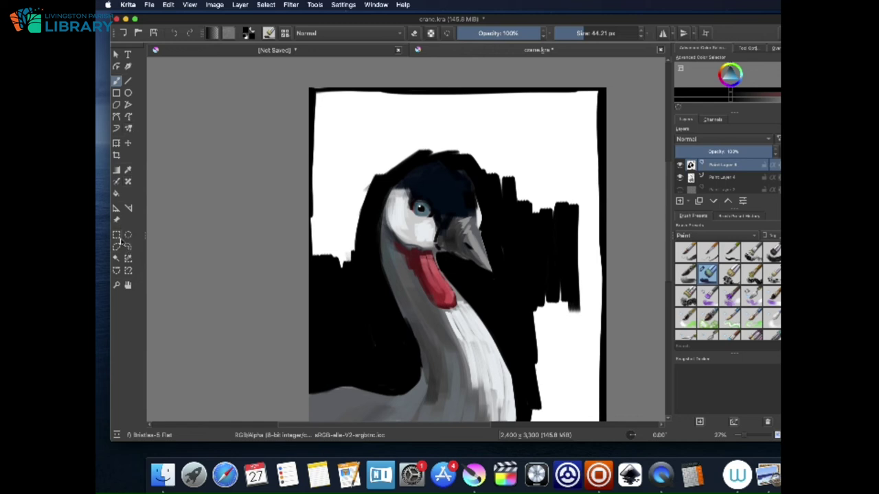
pyautogui.click(116, 193)
pyautogui.click(375, 127)
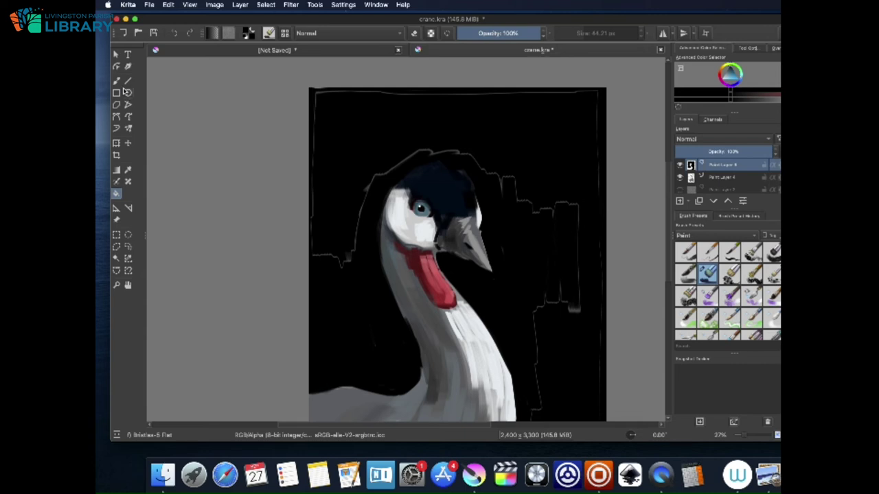
pyautogui.click(380, 130)
pyautogui.click(382, 129)
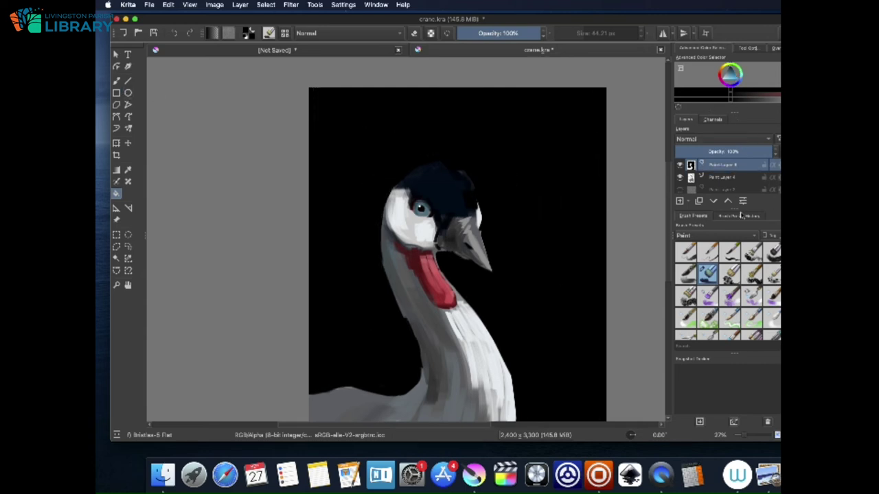
# Add a new paint layer above the black background and choose a dark golden yellow as the paint colour
pyautogui.click(128, 285)
pyautogui.moveTo(547, 308); pyautogui.dragTo(539, 254)
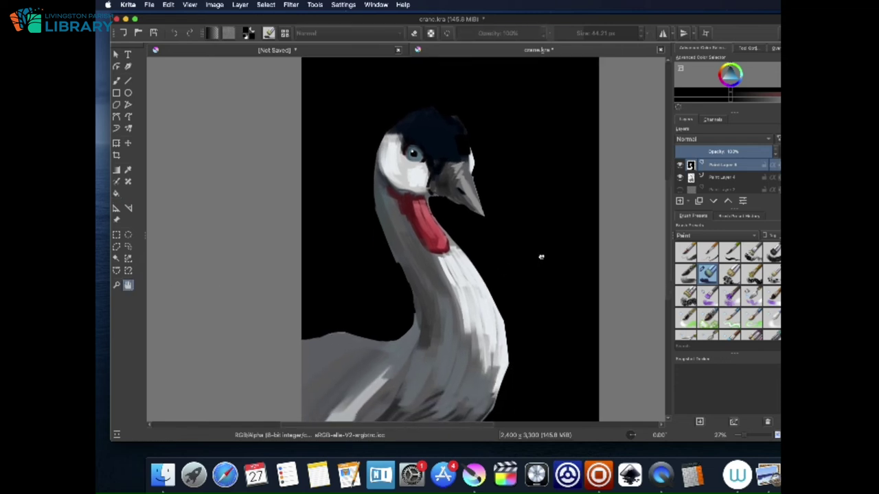
pyautogui.click(116, 284)
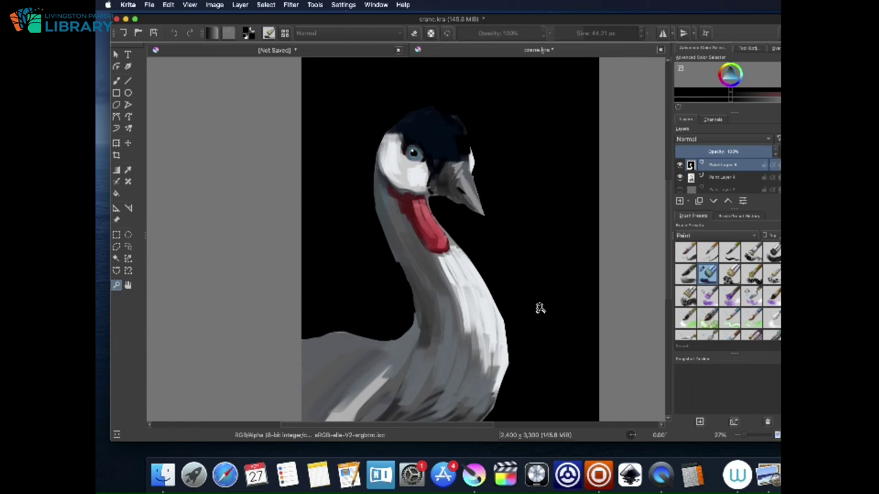
pyautogui.keyDown('alt'); pyautogui.click(379, 282); pyautogui.keyUp('alt')
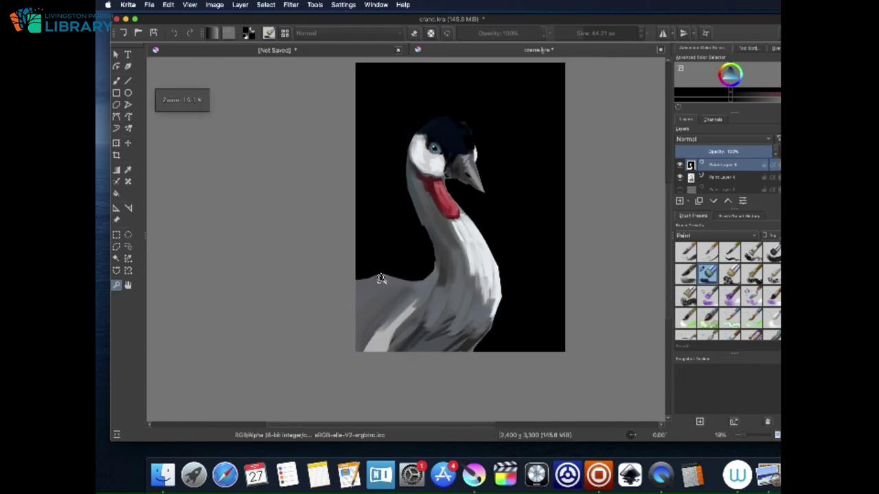
pyautogui.click(128, 285)
pyautogui.moveTo(496, 220); pyautogui.dragTo(486, 248)
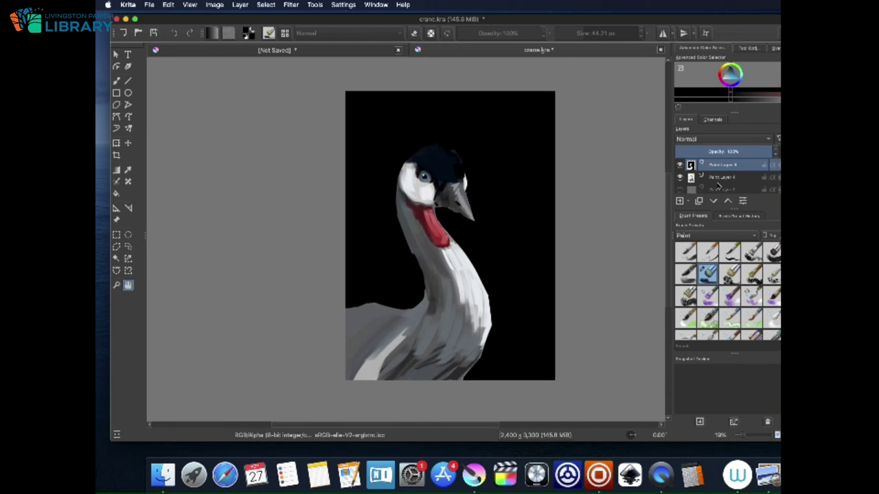
pyautogui.press('super+Tab')
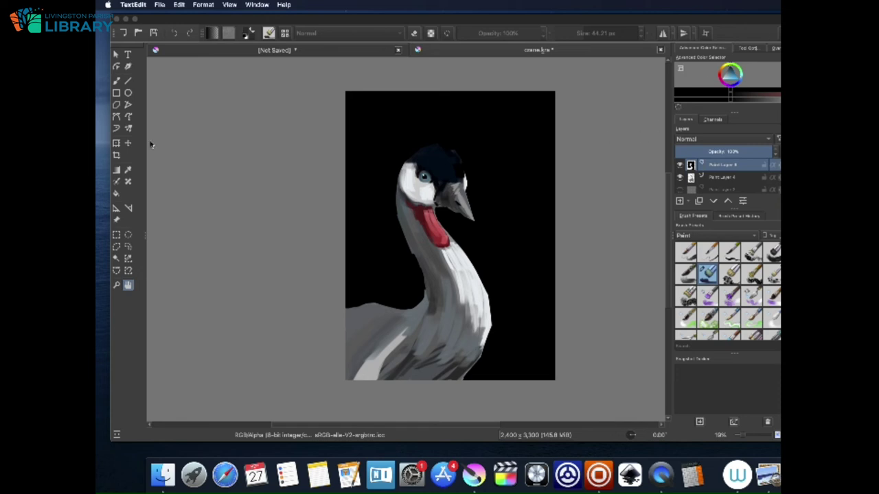
pyautogui.click(725, 65)
pyautogui.moveTo(725, 67); pyautogui.dragTo(729, 75)
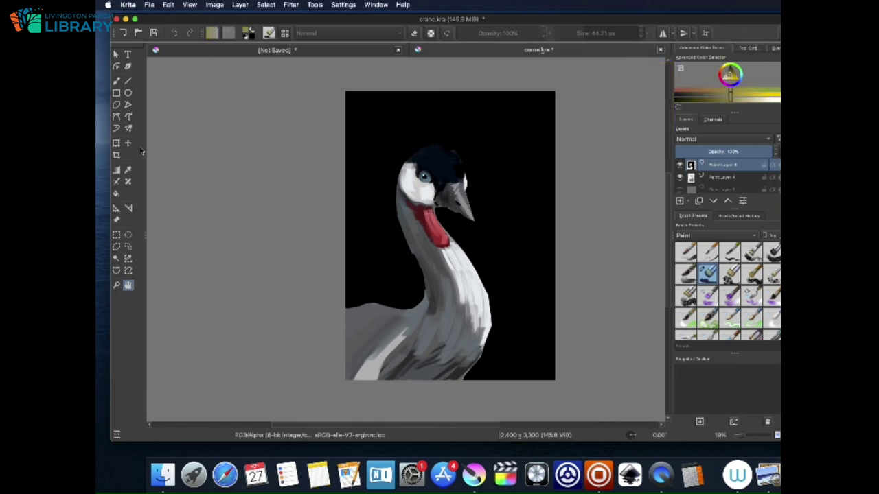
pyautogui.click(730, 74)
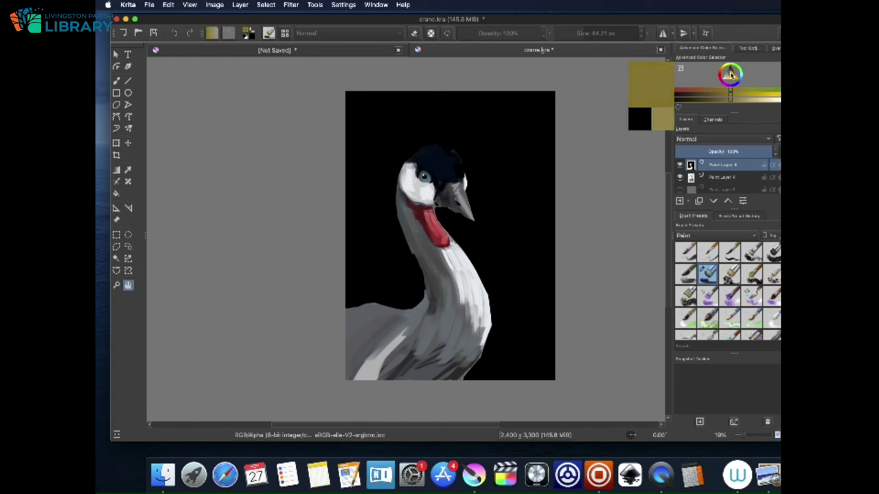
pyautogui.click(730, 76)
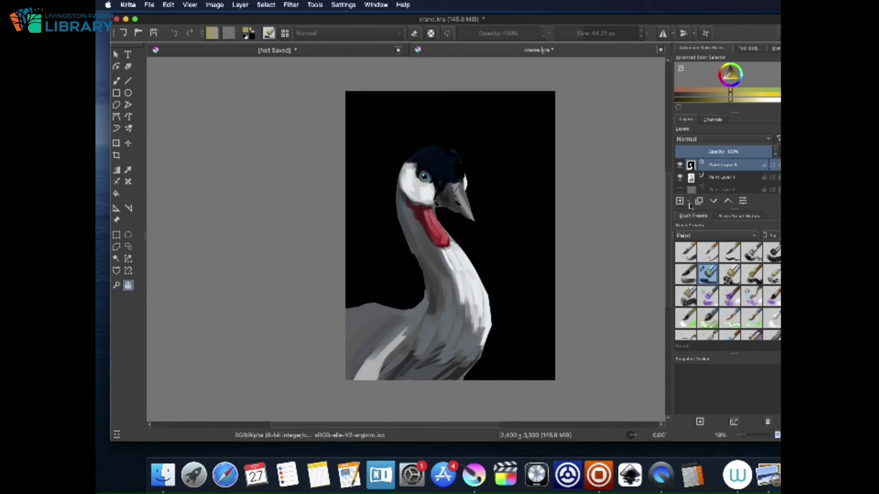
pyautogui.click(679, 201)
pyautogui.click(730, 76)
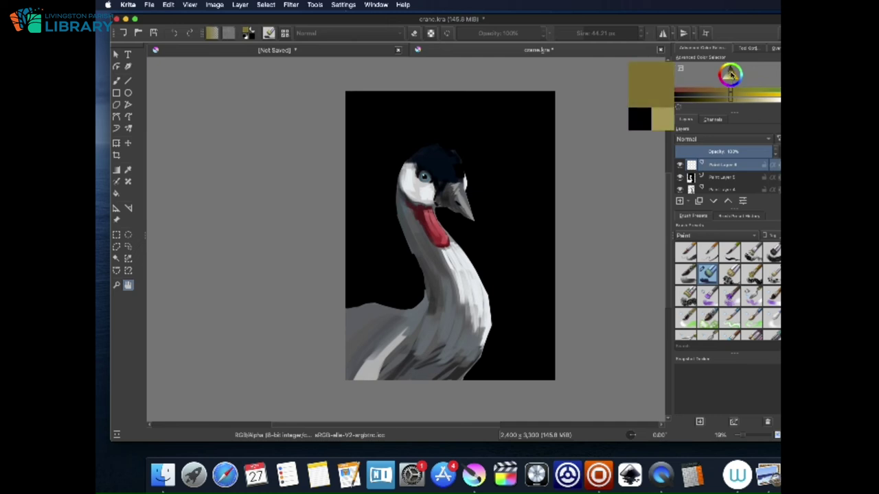
pyautogui.click(730, 75)
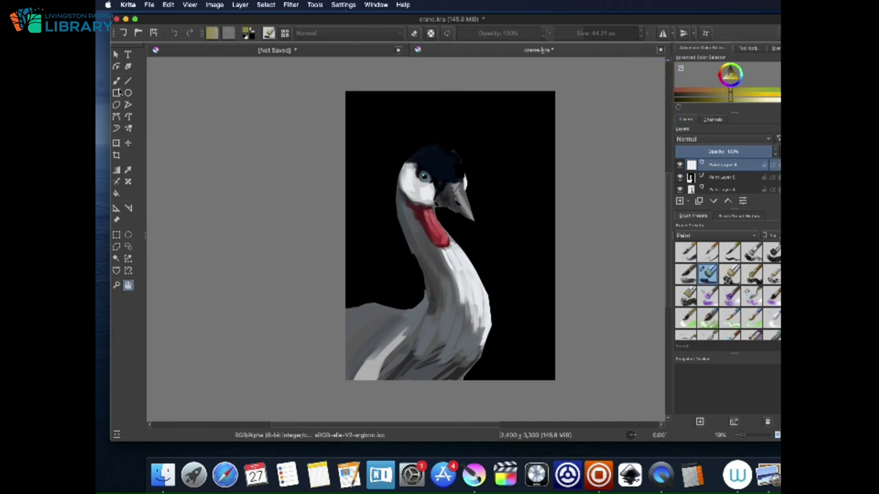
# Paint spaced golden crest feathers radiating from the head, joined by a golden band around the dark crown
pyautogui.click(116, 81)
pyautogui.moveTo(464, 166)
pyautogui.mouseDown()
pyautogui.moveTo(499, 134)
pyautogui.moveTo(521, 131)
pyautogui.moveTo(517, 152)
pyautogui.mouseUp()
pyautogui.moveTo(466, 183); pyautogui.dragTo(516, 169)
pyautogui.moveTo(441, 145); pyautogui.dragTo(440, 98)
pyautogui.moveTo(453, 147); pyautogui.dragTo(458, 96)
pyautogui.moveTo(409, 96); pyautogui.dragTo(424, 144)
pyautogui.moveTo(390, 93); pyautogui.dragTo(403, 151)
pyautogui.moveTo(358, 114)
pyautogui.mouseDown()
pyautogui.moveTo(393, 145)
pyautogui.moveTo(391, 187)
pyautogui.moveTo(347, 203)
pyautogui.mouseUp()
pyautogui.moveTo(396, 193); pyautogui.dragTo(349, 222)
pyautogui.moveTo(395, 174)
pyautogui.mouseDown()
pyautogui.moveTo(422, 139)
pyautogui.moveTo(466, 138)
pyautogui.moveTo(469, 170)
pyautogui.mouseUp()
pyautogui.moveTo(420, 146); pyautogui.dragTo(449, 143)
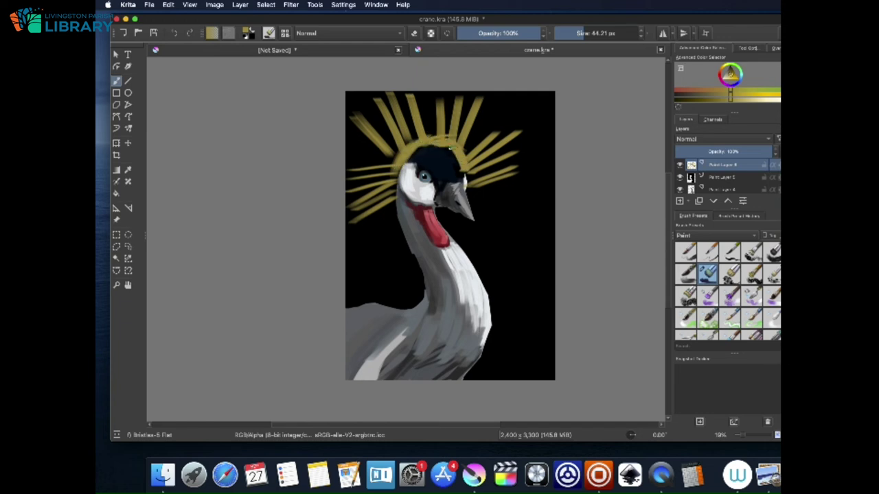
# Thicken the crest with more golden feather strokes above the beak, over the crown and behind the head
pyautogui.moveTo(474, 171); pyautogui.dragTo(473, 185)
pyautogui.moveTo(460, 144)
pyautogui.mouseDown()
pyautogui.moveTo(495, 105)
pyautogui.moveTo(509, 106)
pyautogui.mouseUp()
pyautogui.moveTo(470, 165)
pyautogui.mouseDown()
pyautogui.moveTo(487, 148)
pyautogui.moveTo(477, 145)
pyautogui.moveTo(518, 119)
pyautogui.mouseUp()
pyautogui.moveTo(470, 161)
pyautogui.mouseDown()
pyautogui.moveTo(529, 119)
pyautogui.moveTo(521, 159)
pyautogui.moveTo(502, 174)
pyautogui.moveTo(503, 191)
pyautogui.mouseUp()
pyautogui.moveTo(470, 187); pyautogui.dragTo(499, 200)
pyautogui.moveTo(393, 158)
pyautogui.mouseDown()
pyautogui.moveTo(347, 140)
pyautogui.moveTo(379, 135)
pyautogui.moveTo(357, 106)
pyautogui.moveTo(364, 98)
pyautogui.mouseUp()
pyautogui.moveTo(411, 143)
pyautogui.mouseDown()
pyautogui.moveTo(401, 94)
pyautogui.moveTo(424, 110)
pyautogui.moveTo(423, 92)
pyautogui.mouseUp()
pyautogui.moveTo(439, 139); pyautogui.dragTo(445, 100)
pyautogui.moveTo(450, 138); pyautogui.dragTo(457, 98)
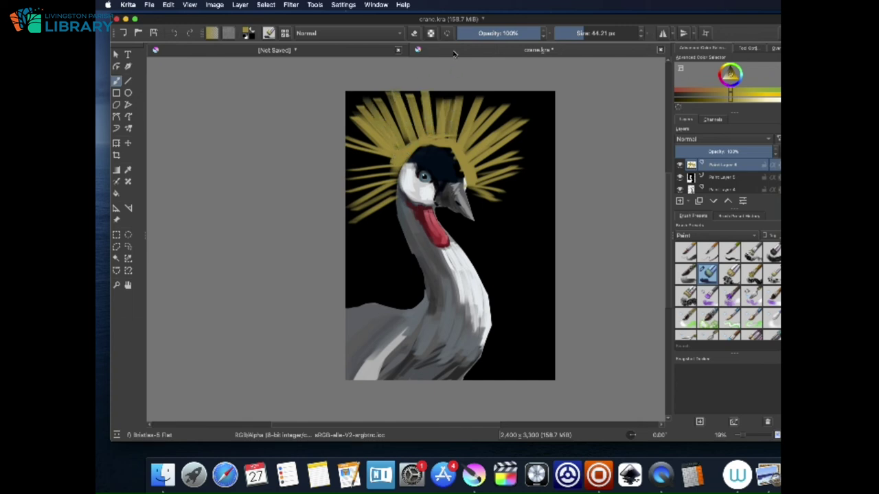
pyautogui.moveTo(402, 139); pyautogui.dragTo(386, 107)
pyautogui.moveTo(405, 141)
pyautogui.mouseDown()
pyautogui.moveTo(394, 110)
pyautogui.moveTo(422, 112)
pyautogui.moveTo(441, 97)
pyautogui.mouseUp()
pyautogui.moveTo(449, 136)
pyautogui.mouseDown()
pyautogui.moveTo(442, 97)
pyautogui.moveTo(461, 102)
pyautogui.moveTo(457, 145)
pyautogui.moveTo(470, 107)
pyautogui.mouseUp()
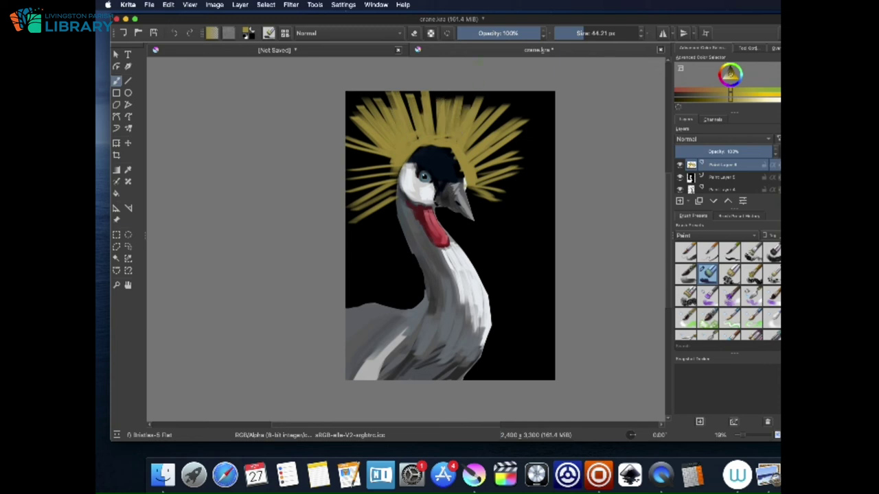
# Fill the gaps between the crest feathers with golden strokes and erase the yellow overlapping the dark crown
pyautogui.moveTo(467, 151); pyautogui.dragTo(494, 130)
pyautogui.moveTo(472, 166); pyautogui.dragTo(502, 155)
pyautogui.moveTo(451, 126); pyautogui.dragTo(457, 93)
pyautogui.moveTo(438, 134); pyautogui.dragTo(440, 95)
pyautogui.moveTo(390, 161)
pyautogui.mouseDown()
pyautogui.moveTo(350, 162)
pyautogui.moveTo(359, 131)
pyautogui.moveTo(347, 174)
pyautogui.mouseUp()
pyautogui.moveTo(395, 170)
pyautogui.mouseDown()
pyautogui.moveTo(347, 175)
pyautogui.moveTo(376, 178)
pyautogui.moveTo(399, 150)
pyautogui.moveTo(397, 193)
pyautogui.moveTo(386, 180)
pyautogui.moveTo(347, 211)
pyautogui.mouseUp()
pyautogui.moveTo(395, 199); pyautogui.dragTo(362, 222)
pyautogui.moveTo(395, 200); pyautogui.dragTo(369, 232)
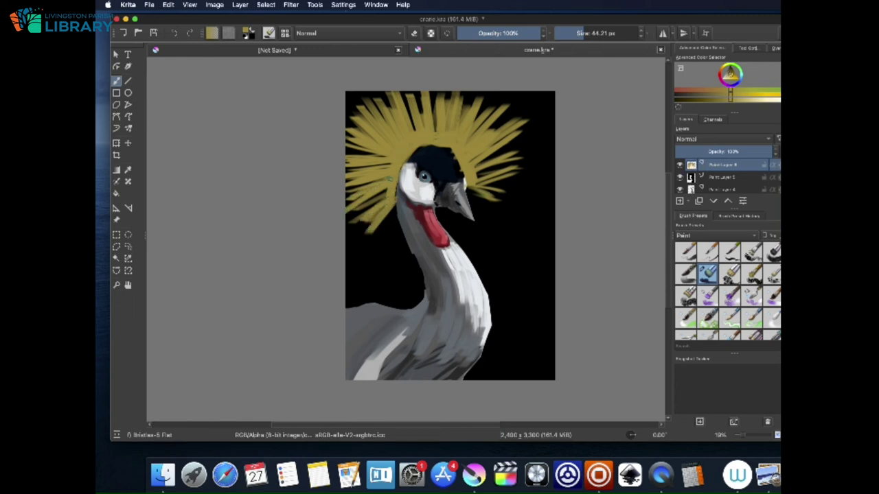
pyautogui.moveTo(383, 193); pyautogui.dragTo(364, 205)
pyautogui.moveTo(479, 165); pyautogui.dragTo(493, 157)
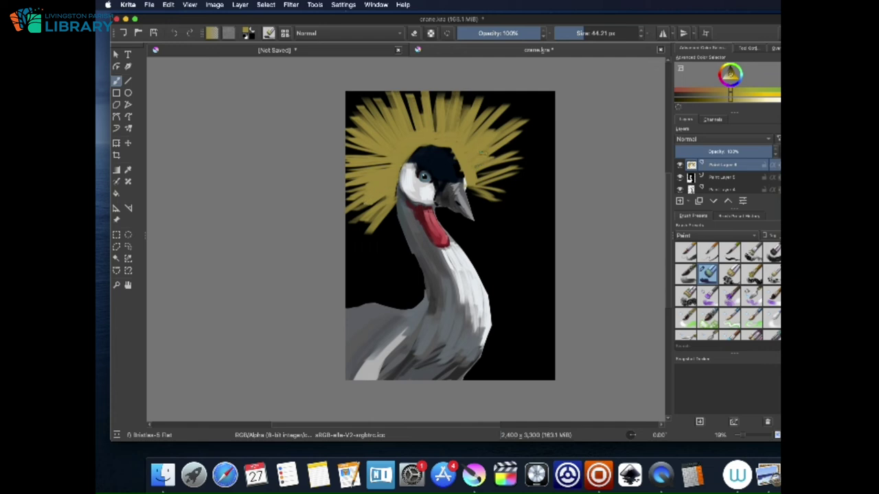
pyautogui.click(415, 34)
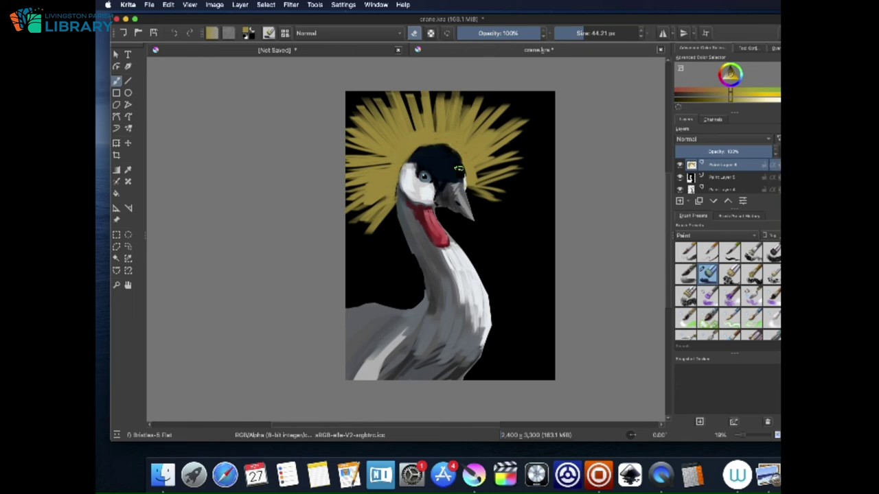
# Paint broad pale yellow highlights over the golden crest feathers from the front around to the back
pyautogui.click(729, 77)
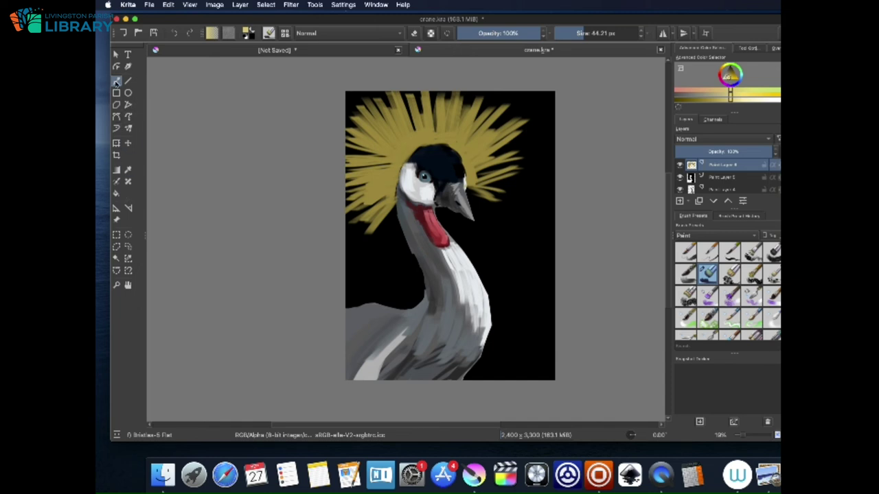
pyautogui.moveTo(442, 141)
pyautogui.mouseDown()
pyautogui.moveTo(467, 146)
pyautogui.moveTo(457, 144)
pyautogui.moveTo(484, 133)
pyautogui.mouseUp()
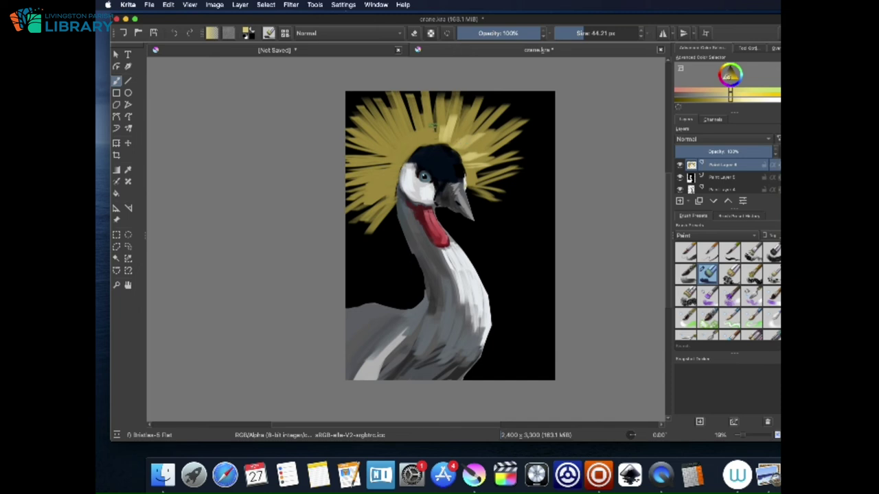
pyautogui.moveTo(431, 139); pyautogui.dragTo(403, 114)
pyautogui.moveTo(412, 148)
pyautogui.mouseDown()
pyautogui.moveTo(394, 129)
pyautogui.moveTo(381, 136)
pyautogui.moveTo(350, 187)
pyautogui.moveTo(370, 205)
pyautogui.moveTo(361, 216)
pyautogui.mouseUp()
# Reduce the brush size to 26.56 px and paint finer pale yellow feathers along the front and top of the crest
pyautogui.click(579, 33)
pyautogui.moveTo(462, 154)
pyautogui.mouseDown()
pyautogui.moveTo(514, 122)
pyautogui.moveTo(504, 175)
pyautogui.mouseUp()
pyautogui.moveTo(472, 182); pyautogui.dragTo(494, 201)
pyautogui.moveTo(431, 132)
pyautogui.mouseDown()
pyautogui.moveTo(425, 96)
pyautogui.moveTo(468, 96)
pyautogui.mouseUp()
pyautogui.moveTo(453, 144); pyautogui.dragTo(490, 105)
pyautogui.moveTo(458, 141); pyautogui.dragTo(503, 103)
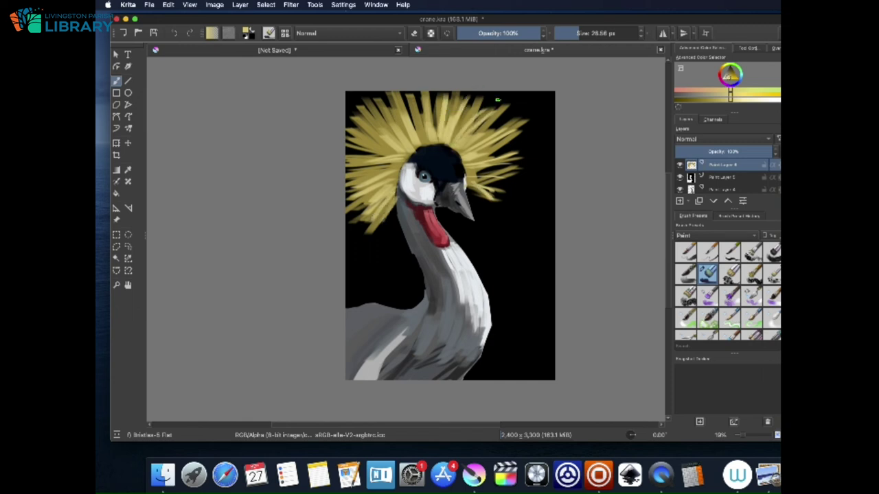
# Add fine pale yellow feathers across the back of the crest, down behind the cheek, and beside the beak
pyautogui.moveTo(430, 145); pyautogui.dragTo(409, 94)
pyautogui.moveTo(401, 146)
pyautogui.mouseDown()
pyautogui.moveTo(373, 102)
pyautogui.moveTo(367, 124)
pyautogui.moveTo(357, 123)
pyautogui.mouseUp()
pyautogui.moveTo(400, 163); pyautogui.dragTo(349, 173)
pyautogui.moveTo(398, 169)
pyautogui.mouseDown()
pyautogui.moveTo(346, 185)
pyautogui.moveTo(383, 237)
pyautogui.mouseUp()
pyautogui.moveTo(397, 204); pyautogui.dragTo(386, 239)
pyautogui.moveTo(394, 203); pyautogui.dragTo(387, 238)
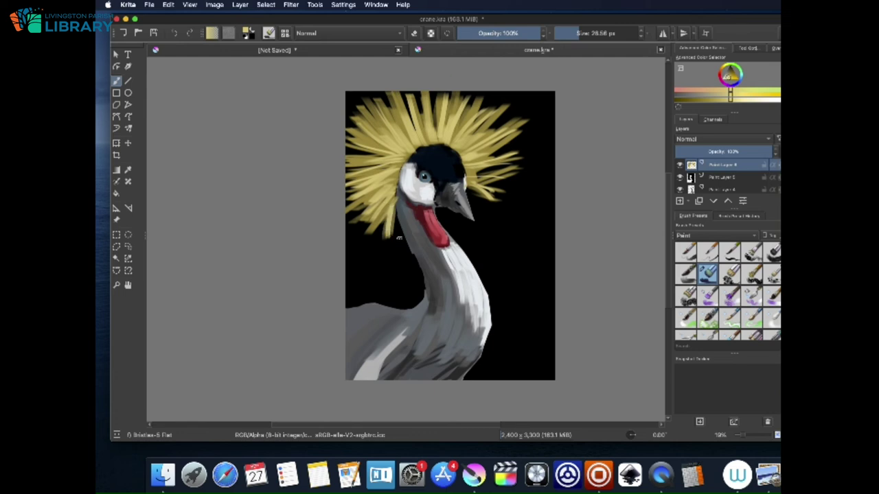
pyautogui.moveTo(470, 183)
pyautogui.mouseDown()
pyautogui.moveTo(472, 163)
pyautogui.moveTo(480, 169)
pyautogui.mouseUp()
# On a new layer with a 50.73 px brush, paint an olive-brown ground and a pale gray band above it beside the crane's breast
pyautogui.click(730, 73)
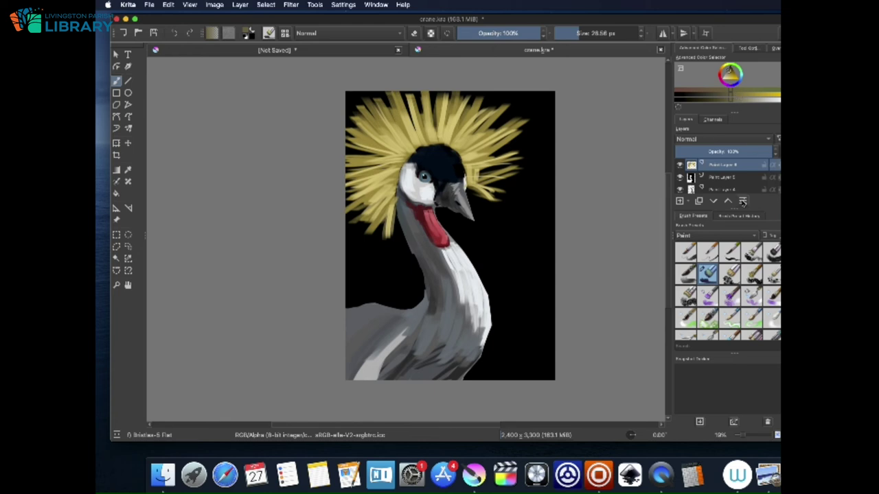
pyautogui.click(680, 200)
pyautogui.click(585, 34)
pyautogui.moveTo(489, 374)
pyautogui.mouseDown()
pyautogui.moveTo(497, 344)
pyautogui.moveTo(464, 379)
pyautogui.moveTo(493, 344)
pyautogui.moveTo(487, 353)
pyautogui.moveTo(544, 350)
pyautogui.moveTo(515, 344)
pyautogui.moveTo(532, 342)
pyautogui.moveTo(499, 362)
pyautogui.moveTo(553, 355)
pyautogui.mouseUp()
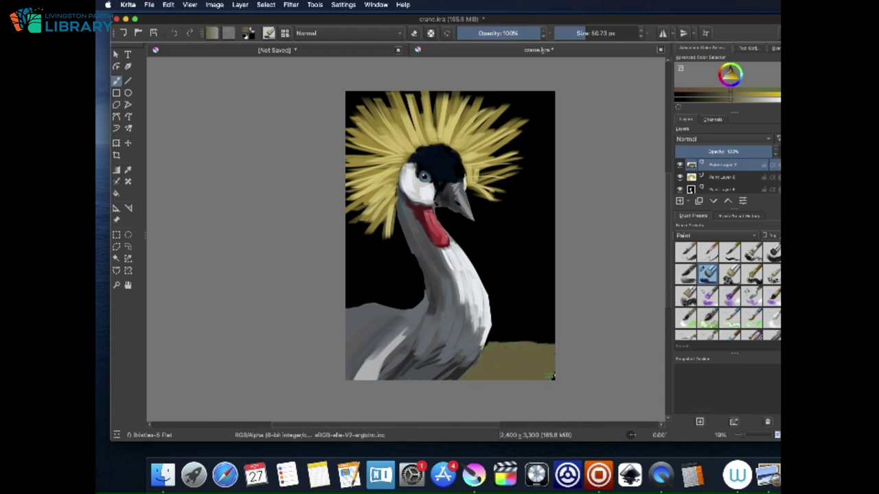
pyautogui.moveTo(501, 349); pyautogui.dragTo(563, 353)
pyautogui.moveTo(725, 79)
pyautogui.mouseDown()
pyautogui.moveTo(737, 100)
pyautogui.moveTo(742, 77)
pyautogui.mouseUp()
pyautogui.moveTo(495, 331)
pyautogui.mouseDown()
pyautogui.moveTo(514, 321)
pyautogui.moveTo(535, 336)
pyautogui.moveTo(522, 316)
pyautogui.moveTo(548, 312)
pyautogui.moveTo(526, 327)
pyautogui.moveTo(550, 333)
pyautogui.moveTo(511, 333)
pyautogui.moveTo(508, 342)
pyautogui.moveTo(549, 337)
pyautogui.mouseUp()
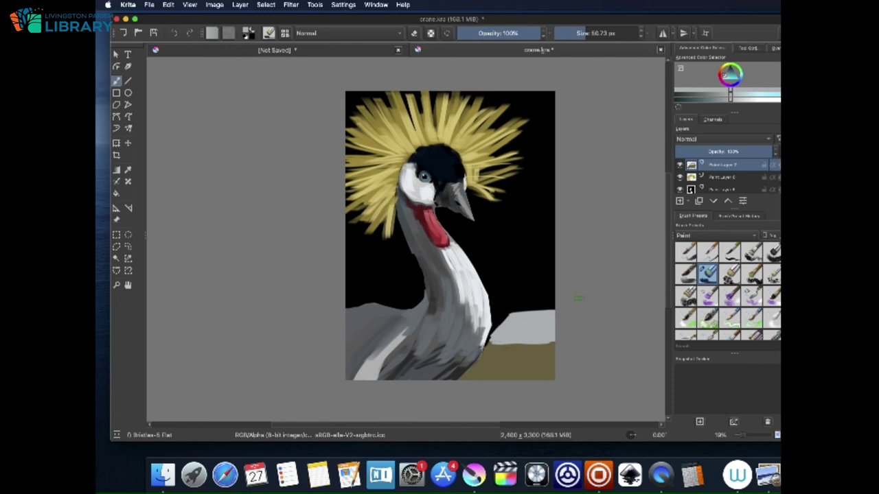
# Paint a cluster of leaves in bright, dark and olive green on the black background in front of the beak
pyautogui.click(731, 67)
pyautogui.moveTo(730, 74); pyautogui.dragTo(732, 75)
pyautogui.moveTo(543, 212)
pyautogui.mouseDown()
pyautogui.moveTo(552, 199)
pyautogui.moveTo(528, 181)
pyautogui.moveTo(541, 180)
pyautogui.moveTo(531, 215)
pyautogui.moveTo(543, 223)
pyautogui.moveTo(520, 198)
pyautogui.moveTo(505, 230)
pyautogui.moveTo(528, 234)
pyautogui.moveTo(537, 217)
pyautogui.moveTo(541, 226)
pyautogui.mouseUp()
pyautogui.click(734, 77)
pyautogui.click(730, 68)
pyautogui.click(732, 76)
pyautogui.moveTo(523, 194)
pyautogui.mouseDown()
pyautogui.moveTo(510, 206)
pyautogui.moveTo(540, 180)
pyautogui.mouseUp()
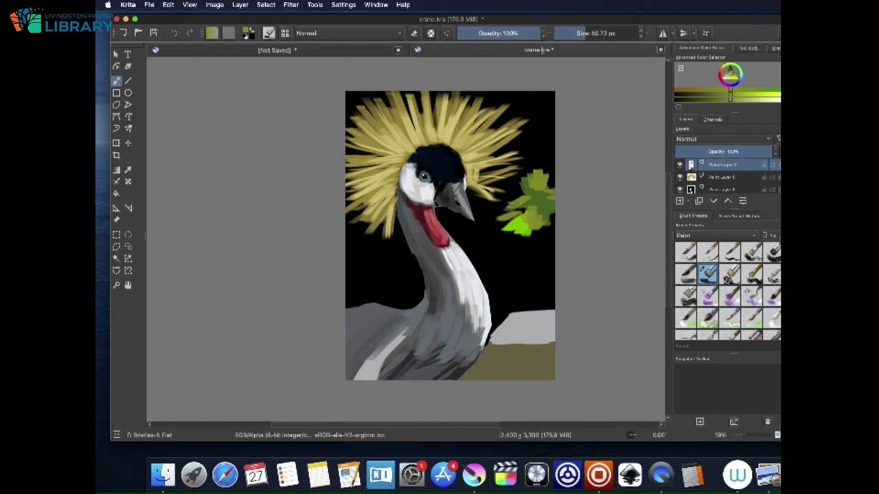
pyautogui.rightClick(415, 153)
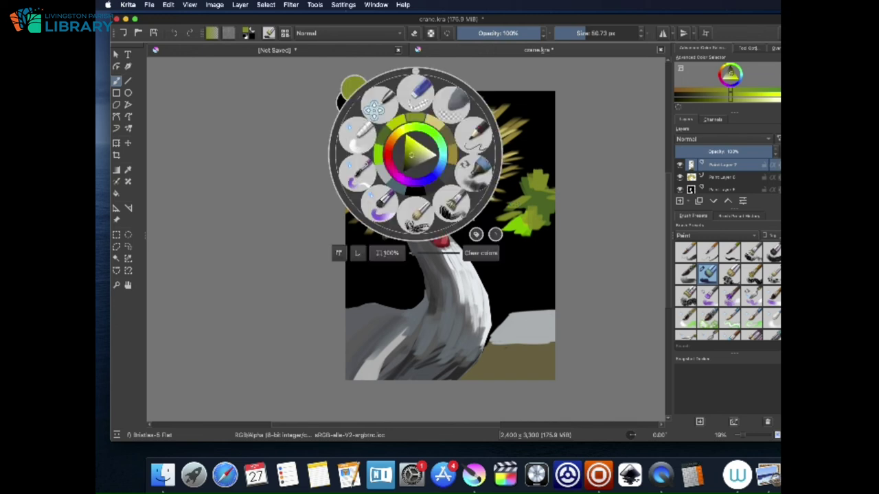
pyautogui.click(553, 140)
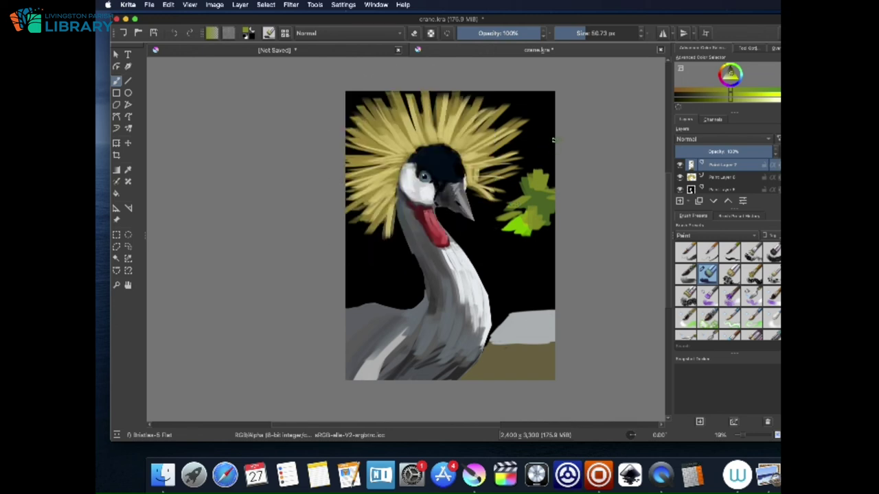
pyautogui.rightClick(449, 132)
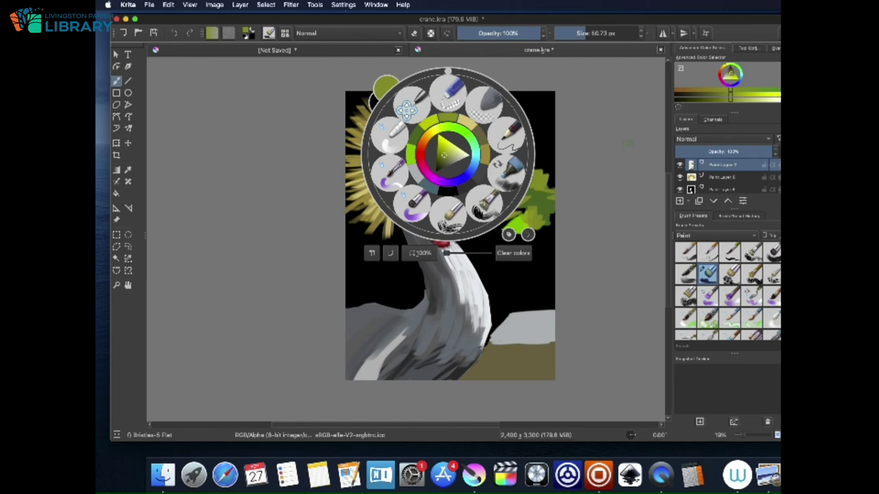
pyautogui.click(614, 135)
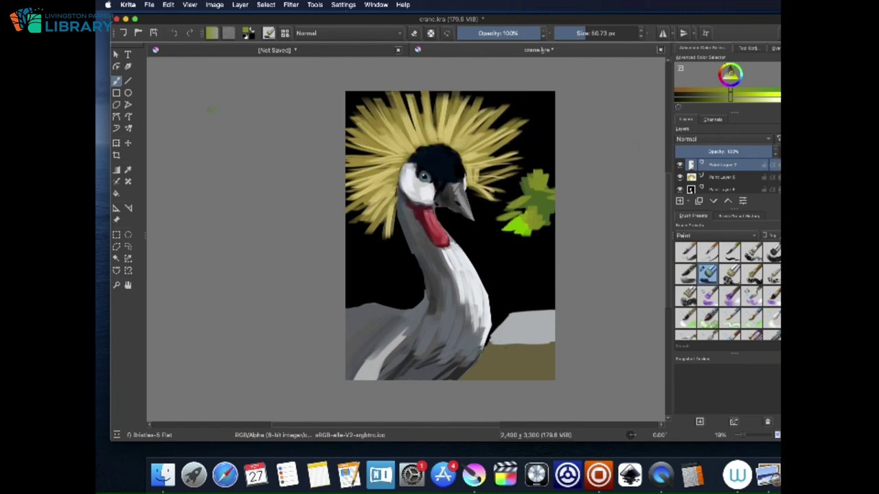
# Sample the golden yellow from the crest and paint more crest feathers behind the beak, reaching toward the leaves
pyautogui.click(127, 170)
pyautogui.click(417, 132)
pyautogui.press('b')
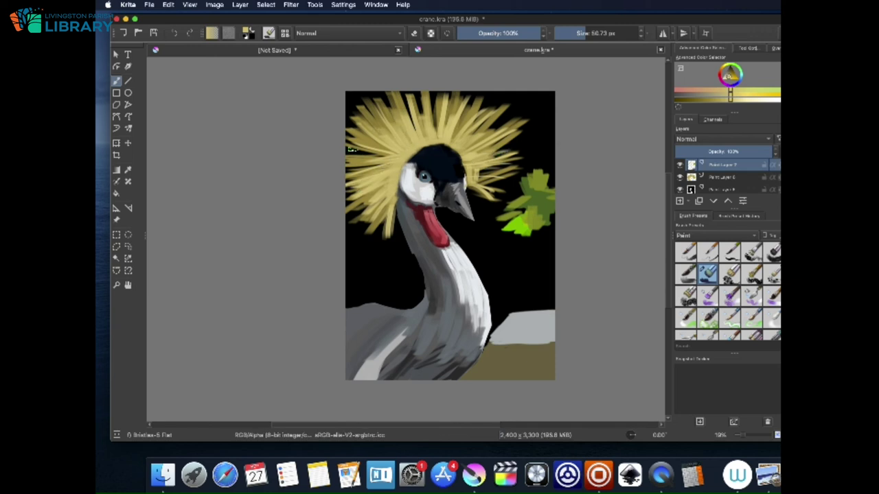
pyautogui.moveTo(470, 171); pyautogui.dragTo(511, 187)
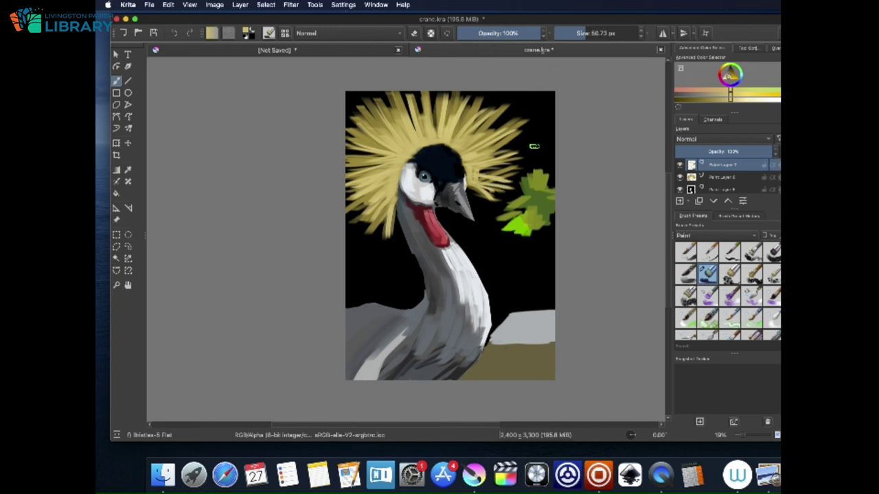
# Choose black and paint background strokes between the outer crest feathers at the front and back to separate their tips
pyautogui.rightClick(533, 136)
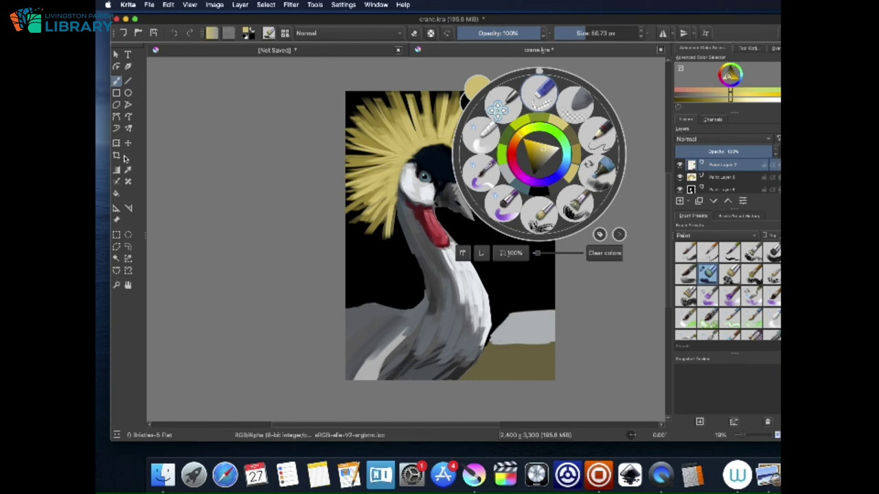
pyautogui.click(729, 69)
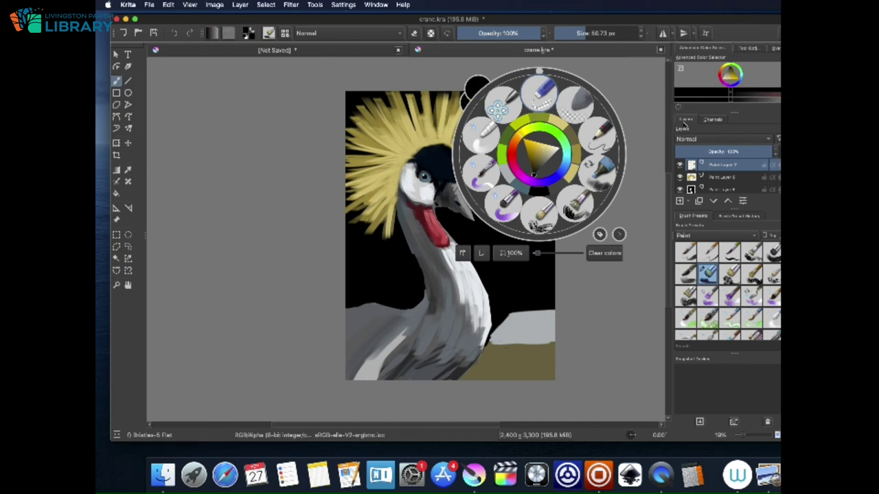
pyautogui.click(635, 179)
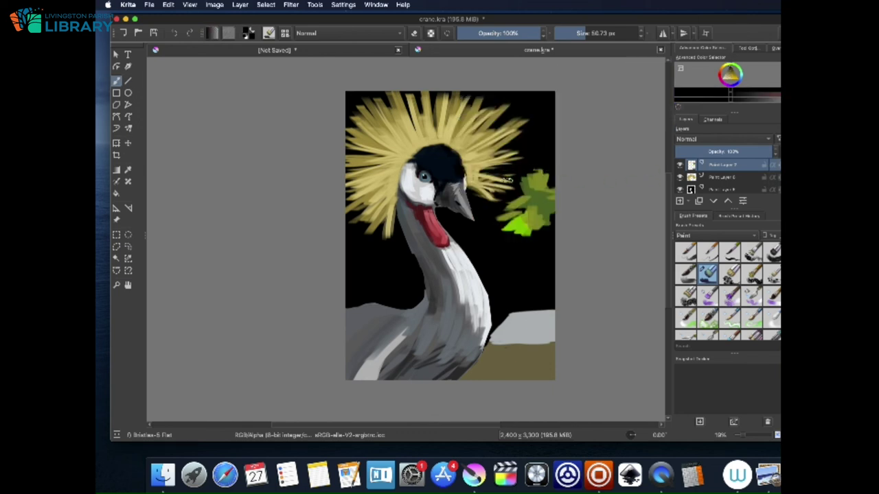
pyautogui.moveTo(510, 104); pyautogui.dragTo(488, 127)
pyautogui.moveTo(364, 100); pyautogui.dragTo(385, 136)
pyautogui.moveTo(345, 116); pyautogui.dragTo(368, 129)
pyautogui.moveTo(346, 166)
pyautogui.mouseDown()
pyautogui.moveTo(376, 166)
pyautogui.moveTo(353, 201)
pyautogui.moveTo(371, 238)
pyautogui.moveTo(388, 240)
pyautogui.mouseUp()
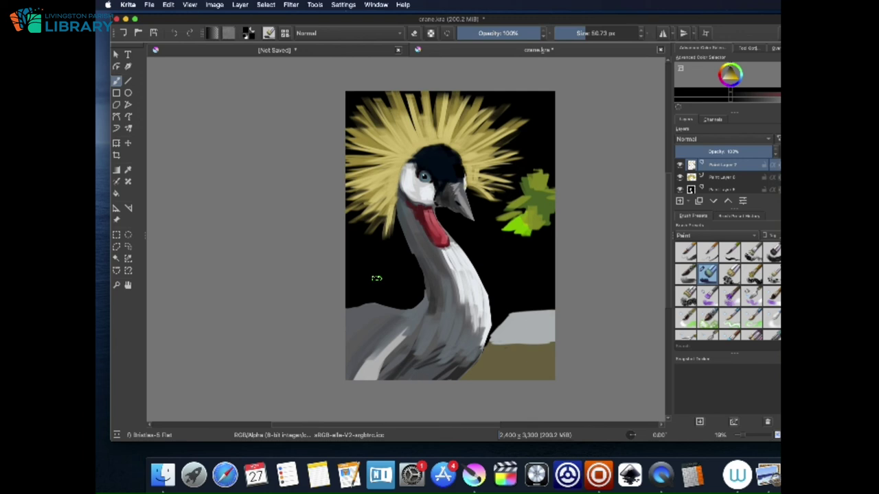
# Save the painting as a JPEG image named crane.jpg, keeping the offered export options
pyautogui.click(150, 5)
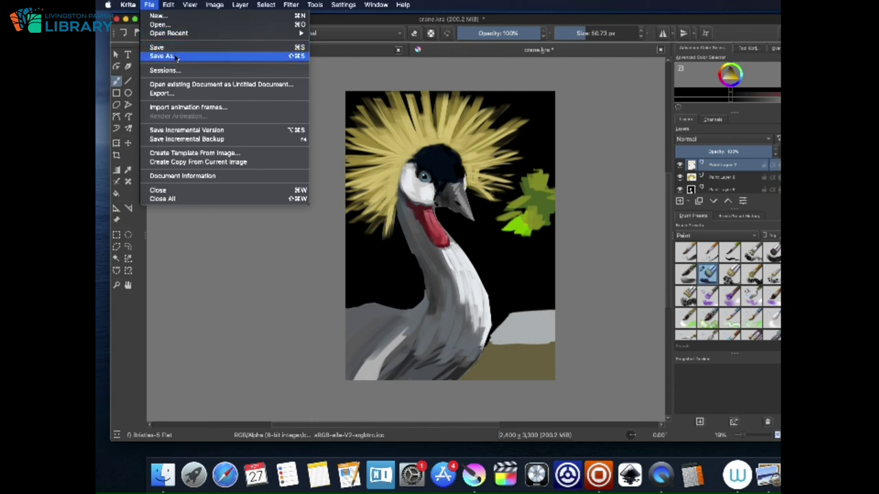
pyautogui.click(178, 56)
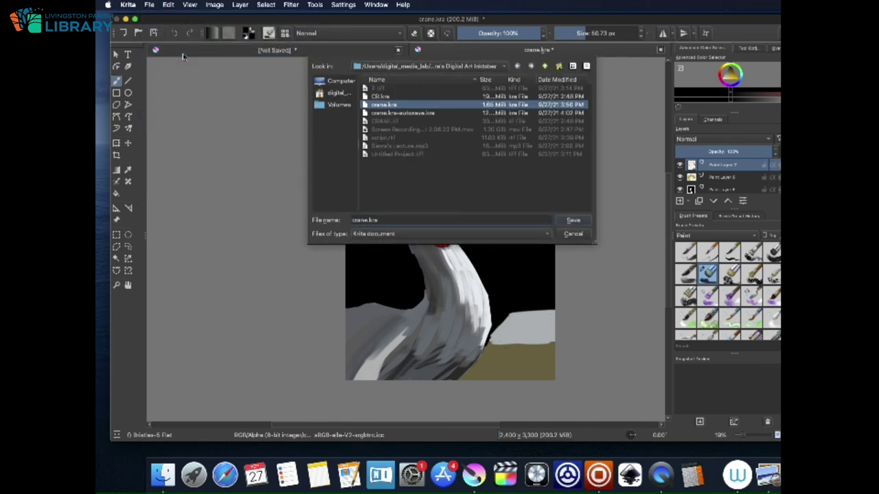
pyautogui.click(502, 234)
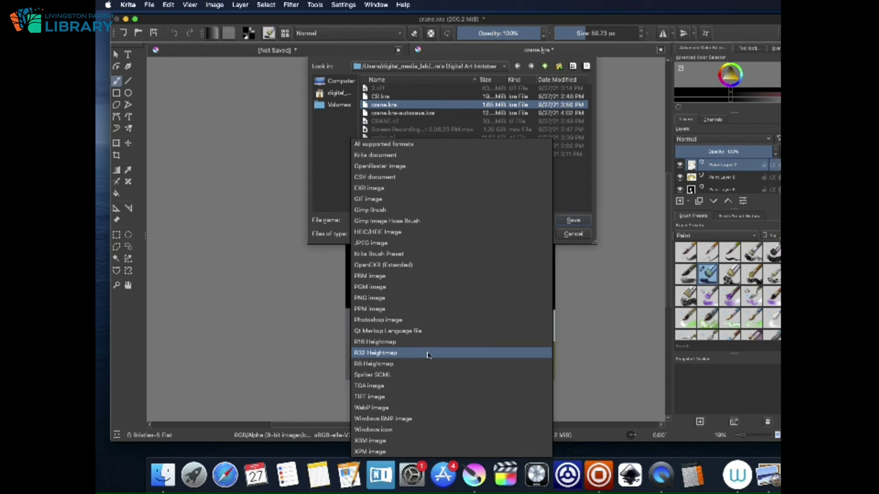
pyautogui.click(445, 242)
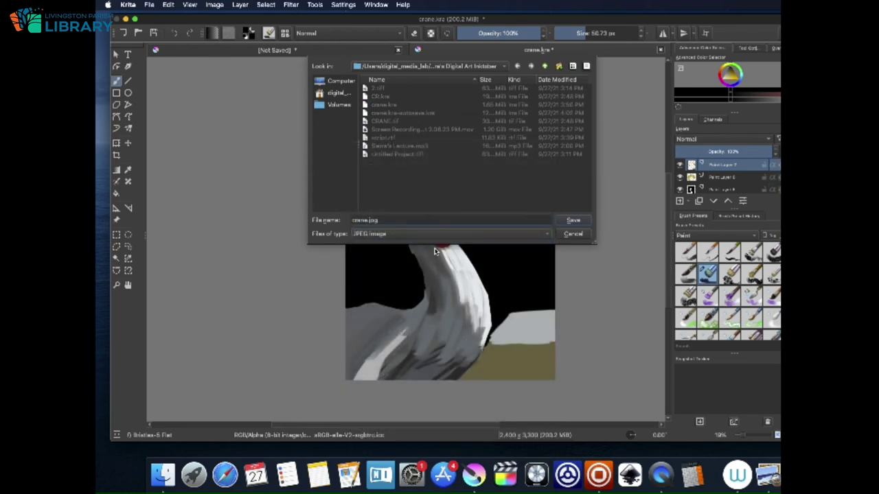
pyautogui.click(572, 220)
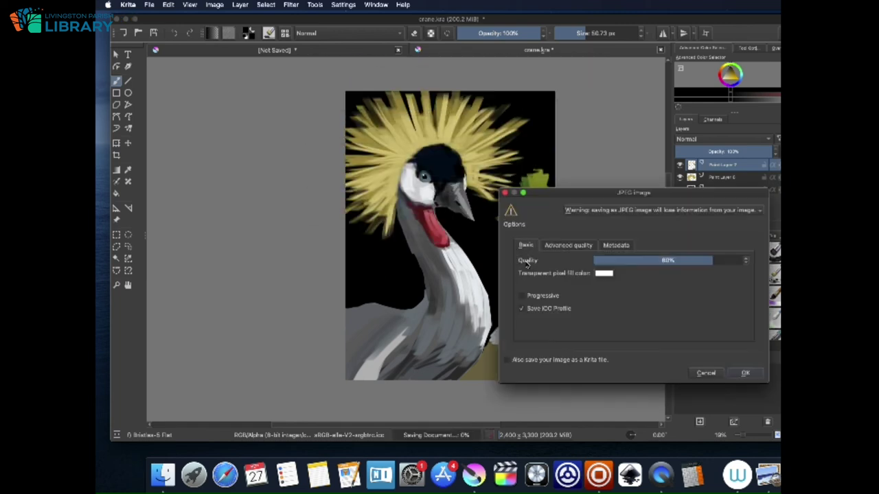
pyautogui.click(745, 373)
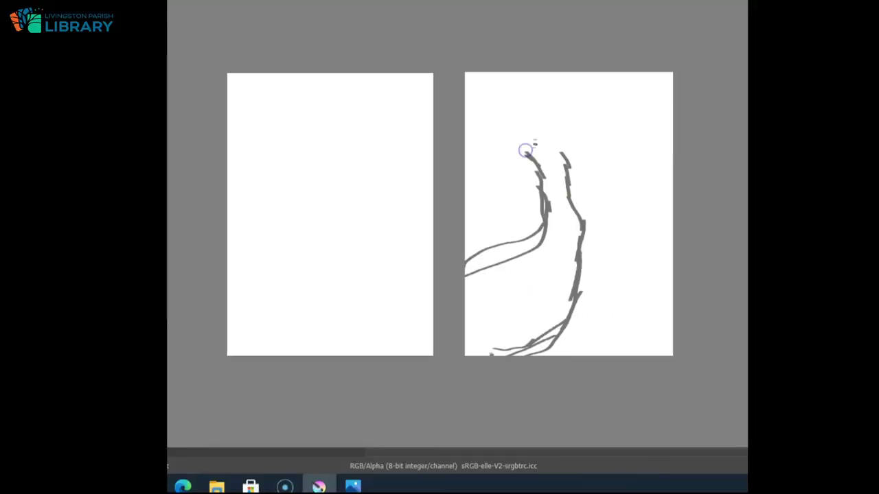
# Block in the second crane's body, neck, head and beak as one flat gray silhouette
pyautogui.moveTo(534, 142); pyautogui.dragTo(565, 142)
pyautogui.moveTo(475, 275)
pyautogui.mouseDown()
pyautogui.moveTo(485, 306)
pyautogui.moveTo(504, 249)
pyautogui.moveTo(498, 264)
pyautogui.moveTo(555, 337)
pyautogui.moveTo(538, 316)
pyautogui.moveTo(557, 173)
pyautogui.moveTo(535, 194)
pyautogui.mouseUp()
pyautogui.moveTo(563, 232)
pyautogui.mouseDown()
pyautogui.moveTo(573, 295)
pyautogui.moveTo(582, 265)
pyautogui.moveTo(581, 341)
pyautogui.moveTo(584, 202)
pyautogui.moveTo(611, 278)
pyautogui.mouseUp()
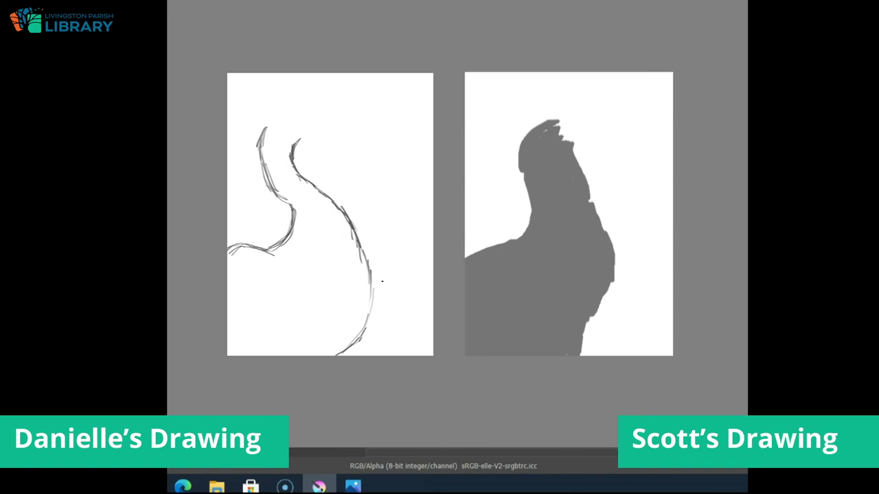
pyautogui.moveTo(584, 333); pyautogui.dragTo(569, 362)
pyautogui.moveTo(578, 155)
pyautogui.mouseDown()
pyautogui.moveTo(590, 138)
pyautogui.moveTo(547, 117)
pyautogui.moveTo(606, 171)
pyautogui.mouseUp()
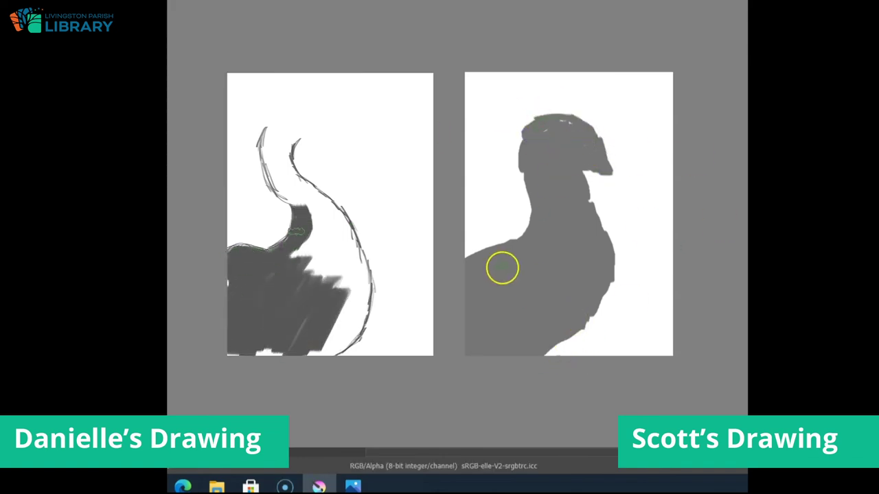
pyautogui.moveTo(525, 130); pyautogui.dragTo(559, 119)
# Fill the first crane's body and neck with dark gray and paint a black crown on the second crane's head
pyautogui.moveTo(336, 343)
pyautogui.mouseDown()
pyautogui.moveTo(362, 290)
pyautogui.moveTo(304, 198)
pyautogui.mouseUp()
pyautogui.moveTo(535, 117); pyautogui.dragTo(554, 103)
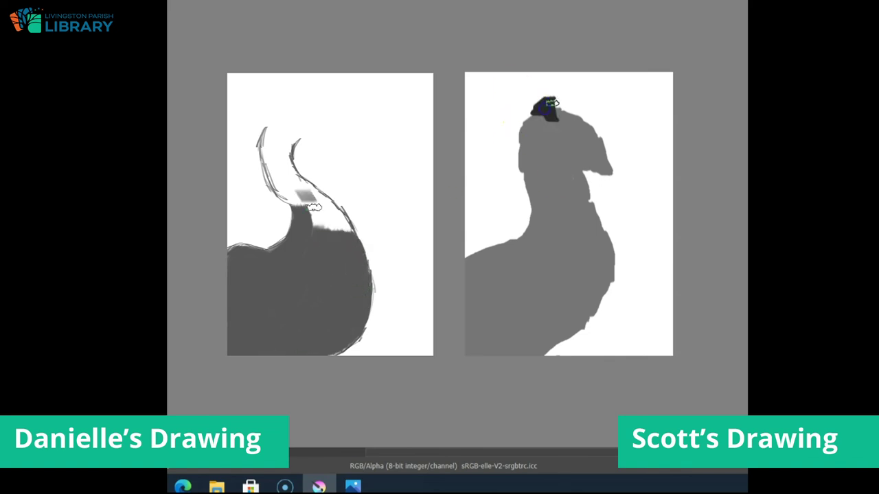
pyautogui.moveTo(304, 197); pyautogui.dragTo(301, 192)
pyautogui.moveTo(555, 102); pyautogui.dragTo(583, 122)
pyautogui.moveTo(301, 192); pyautogui.dragTo(274, 141)
pyautogui.moveTo(534, 124)
pyautogui.mouseDown()
pyautogui.moveTo(539, 112)
pyautogui.moveTo(577, 136)
pyautogui.mouseUp()
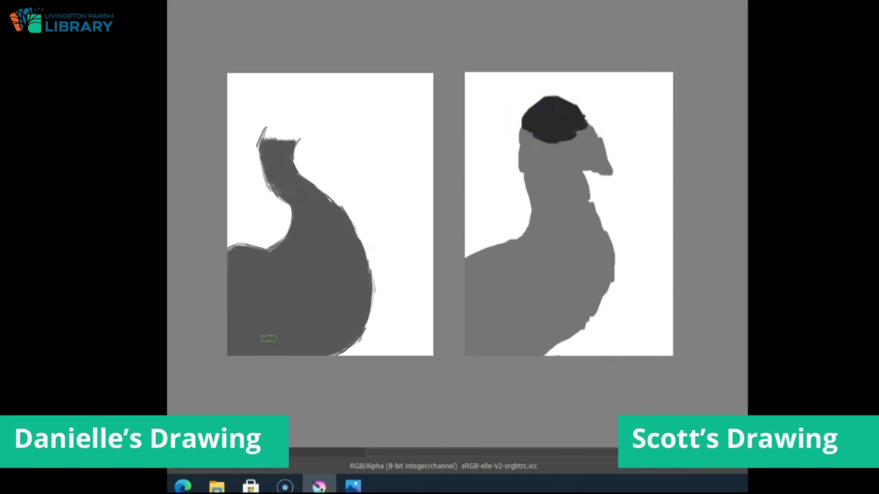
# Paint a light gray cheek patch on the second crane and slim its neck below the head
pyautogui.moveTo(522, 129)
pyautogui.mouseDown()
pyautogui.moveTo(559, 157)
pyautogui.moveTo(526, 199)
pyautogui.mouseUp()
pyautogui.hotkey('ctrl', 'z')
pyautogui.moveTo(512, 127)
pyautogui.mouseDown()
pyautogui.moveTo(524, 108)
pyautogui.moveTo(527, 227)
pyautogui.moveTo(523, 172)
pyautogui.mouseUp()
pyautogui.moveTo(583, 168)
pyautogui.mouseDown()
pyautogui.moveTo(526, 186)
pyautogui.moveTo(559, 147)
pyautogui.moveTo(525, 126)
pyautogui.moveTo(524, 147)
pyautogui.moveTo(564, 159)
pyautogui.mouseUp()
# Fill the first crane's head and beak with dark gray and sketch a light gray crest outline around the second crane's head
pyautogui.moveTo(274, 137); pyautogui.dragTo(278, 109)
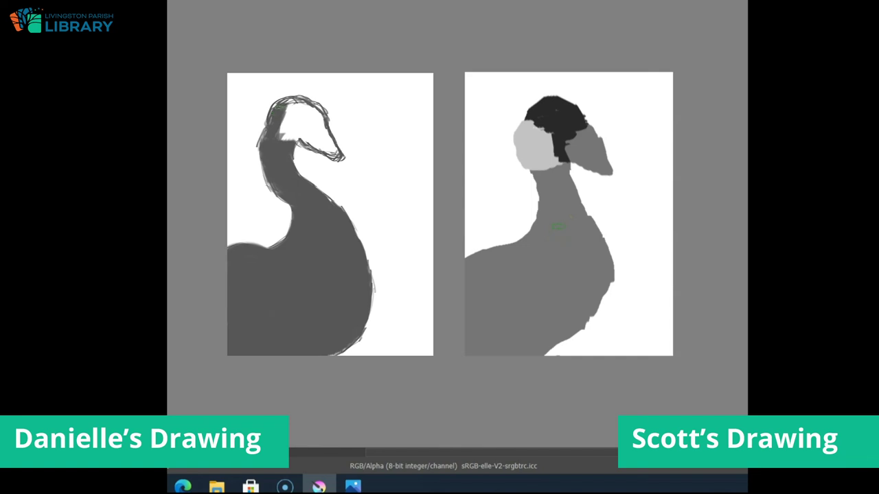
pyautogui.moveTo(317, 141)
pyautogui.mouseDown()
pyautogui.moveTo(286, 118)
pyautogui.moveTo(300, 104)
pyautogui.moveTo(291, 127)
pyautogui.moveTo(311, 106)
pyautogui.mouseUp()
pyautogui.moveTo(580, 110); pyautogui.dragTo(596, 134)
pyautogui.moveTo(506, 136)
pyautogui.mouseDown()
pyautogui.moveTo(487, 99)
pyautogui.moveTo(619, 116)
pyautogui.mouseUp()
# Transform the second crane's figure and crest outline so that both extend lower on the canvas
pyautogui.hotkey('ctrl', 't')
pyautogui.press('Return')
pyautogui.hotkey('ctrl', 't')
pyautogui.moveTo(553, 184); pyautogui.dragTo(554, 203)
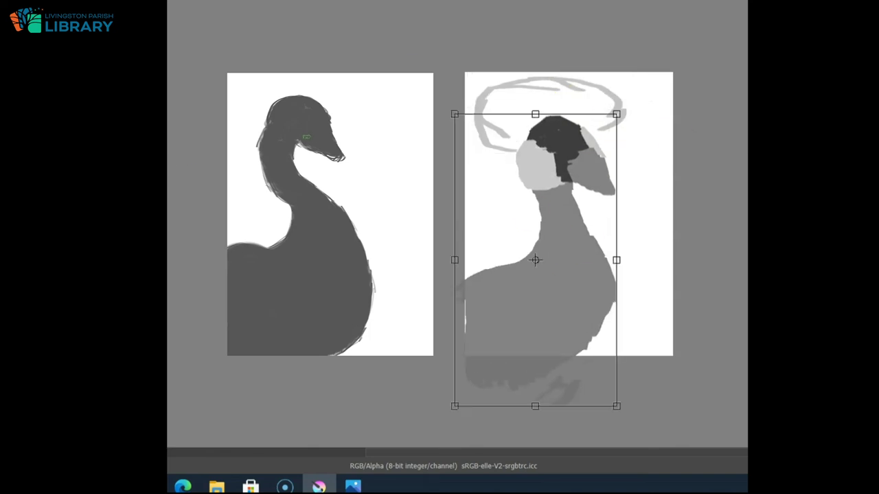
pyautogui.hotkey('ctrl', 't')
pyautogui.moveTo(550, 153); pyautogui.dragTo(549, 169)
# Paint the first crane's crown black, and add a lighter gray front and dark gray back edge to the second crane's neck
pyautogui.moveTo(276, 105); pyautogui.dragTo(298, 96)
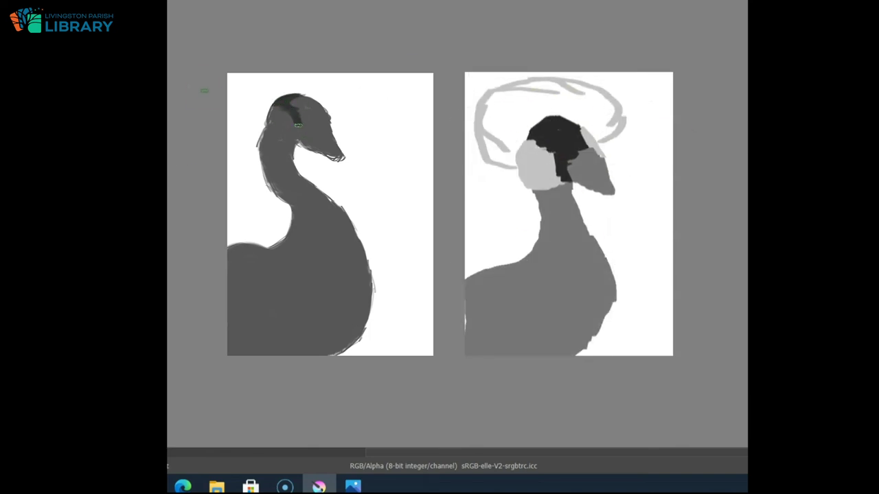
pyautogui.moveTo(575, 196)
pyautogui.mouseDown()
pyautogui.moveTo(607, 321)
pyautogui.moveTo(598, 332)
pyautogui.mouseUp()
pyautogui.moveTo(304, 126); pyautogui.dragTo(329, 125)
pyautogui.moveTo(519, 294); pyautogui.dragTo(504, 327)
pyautogui.moveTo(525, 144)
pyautogui.mouseDown()
pyautogui.moveTo(529, 186)
pyautogui.moveTo(553, 240)
pyautogui.mouseUp()
pyautogui.moveTo(292, 101); pyautogui.dragTo(324, 122)
# Shade the second crane's back and lower breast with dark gray and add a light gray feather strip beside the wing
pyautogui.moveTo(539, 240)
pyautogui.mouseDown()
pyautogui.moveTo(485, 271)
pyautogui.moveTo(507, 353)
pyautogui.mouseUp()
pyautogui.moveTo(593, 311); pyautogui.dragTo(552, 354)
pyautogui.moveTo(600, 332); pyautogui.dragTo(563, 373)
pyautogui.moveTo(508, 351); pyautogui.dragTo(541, 281)
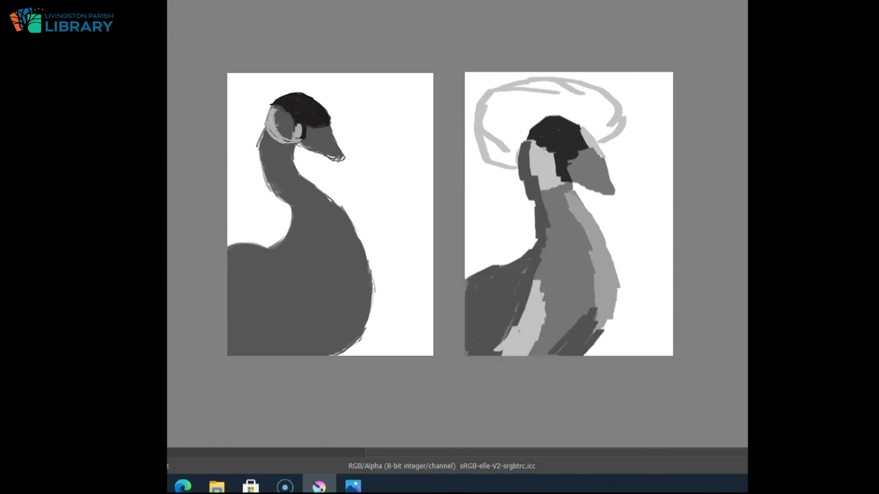
# Add gray eye and beak shading to the second crane and paint the first crane's front neck and breast lighter gray
pyautogui.moveTo(536, 148); pyautogui.dragTo(552, 155)
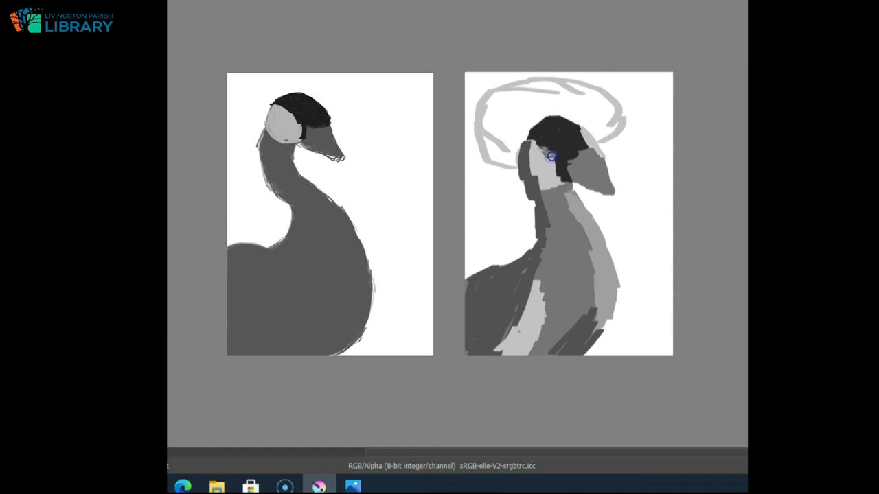
pyautogui.moveTo(291, 145); pyautogui.dragTo(292, 164)
pyautogui.moveTo(591, 163); pyautogui.dragTo(612, 185)
pyautogui.moveTo(292, 163); pyautogui.dragTo(335, 238)
# Paint the second crane's wattle red with a dark red shadow and pink highlight, and outline the first crane's crest in light gray
pyautogui.moveTo(554, 181)
pyautogui.mouseDown()
pyautogui.moveTo(583, 193)
pyautogui.moveTo(582, 210)
pyautogui.moveTo(558, 178)
pyautogui.moveTo(575, 218)
pyautogui.moveTo(579, 181)
pyautogui.moveTo(588, 230)
pyautogui.mouseUp()
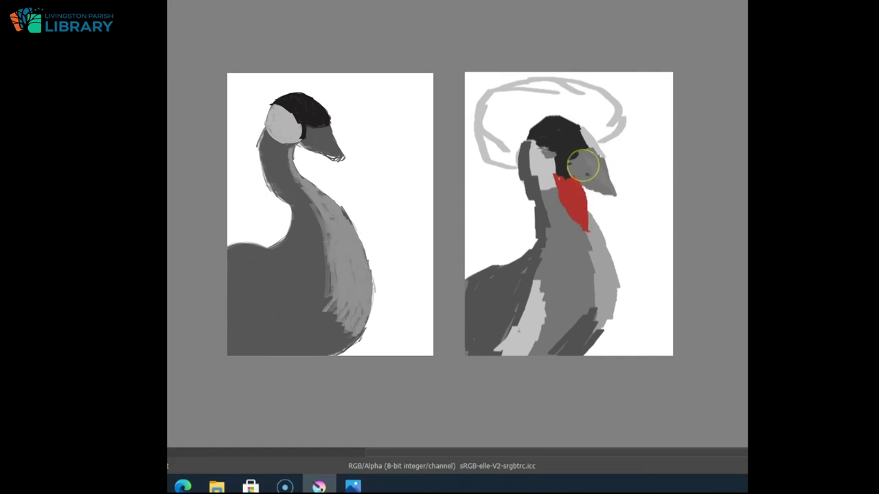
pyautogui.moveTo(556, 180)
pyautogui.mouseDown()
pyautogui.moveTo(561, 200)
pyautogui.moveTo(575, 215)
pyautogui.moveTo(557, 175)
pyautogui.moveTo(588, 228)
pyautogui.mouseUp()
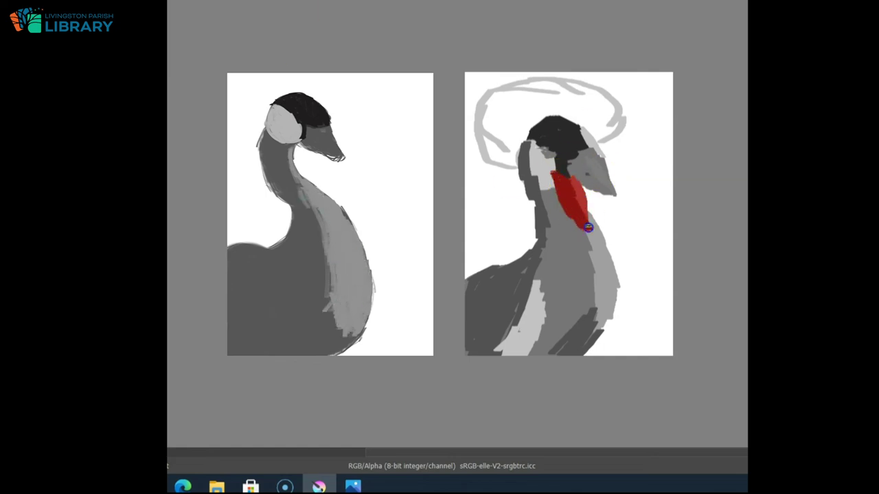
pyautogui.moveTo(577, 197); pyautogui.dragTo(593, 216)
pyautogui.moveTo(333, 131); pyautogui.dragTo(334, 129)
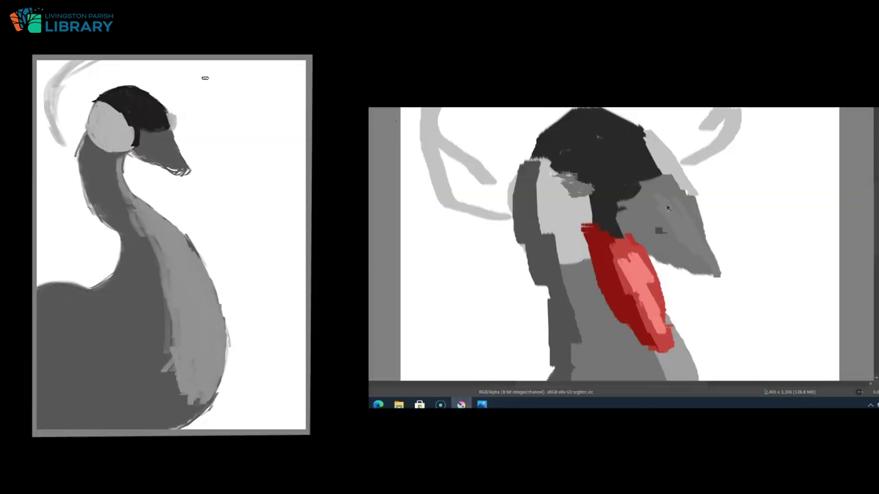
pyautogui.moveTo(202, 78); pyautogui.dragTo(215, 105)
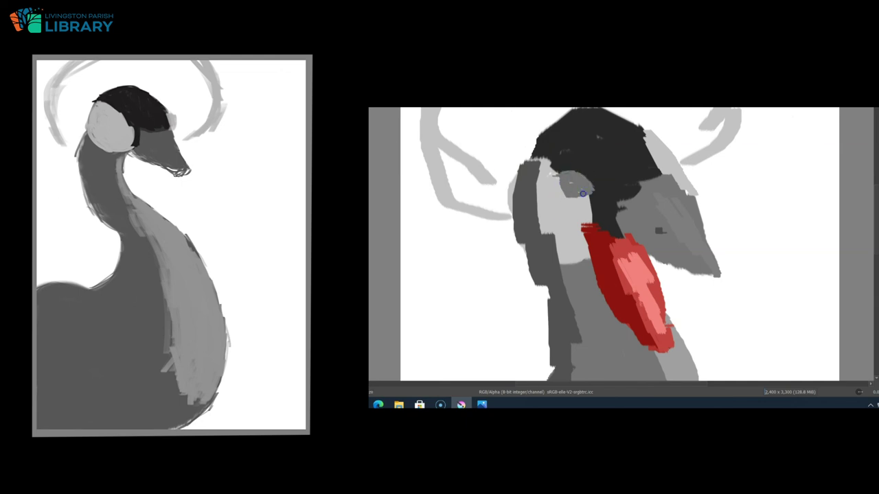
# Shade the first crane's neck and back with darker gray strokes and paint a black pupil in the second crane's eye
pyautogui.moveTo(88, 169); pyautogui.dragTo(83, 137)
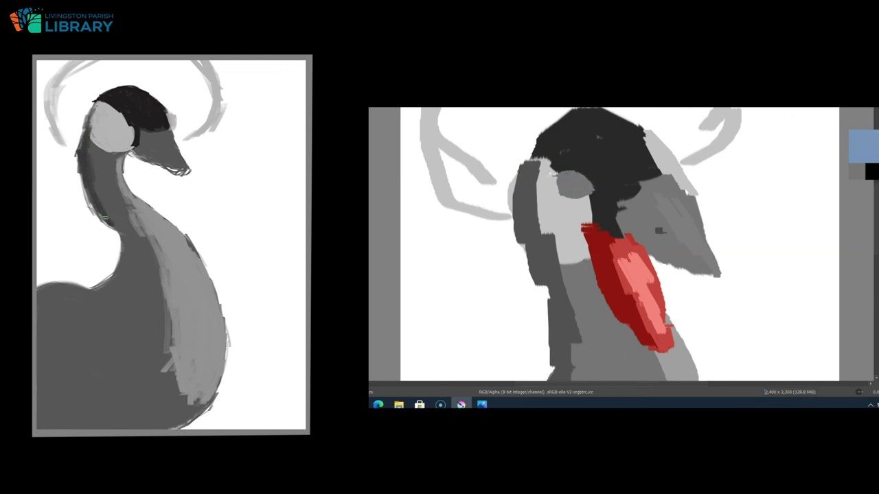
pyautogui.click(572, 186)
pyautogui.moveTo(126, 267)
pyautogui.mouseDown()
pyautogui.moveTo(82, 302)
pyautogui.moveTo(87, 295)
pyautogui.moveTo(51, 397)
pyautogui.moveTo(120, 308)
pyautogui.moveTo(109, 288)
pyautogui.moveTo(126, 366)
pyautogui.moveTo(100, 401)
pyautogui.moveTo(137, 402)
pyautogui.moveTo(134, 370)
pyautogui.moveTo(93, 402)
pyautogui.moveTo(141, 234)
pyautogui.mouseUp()
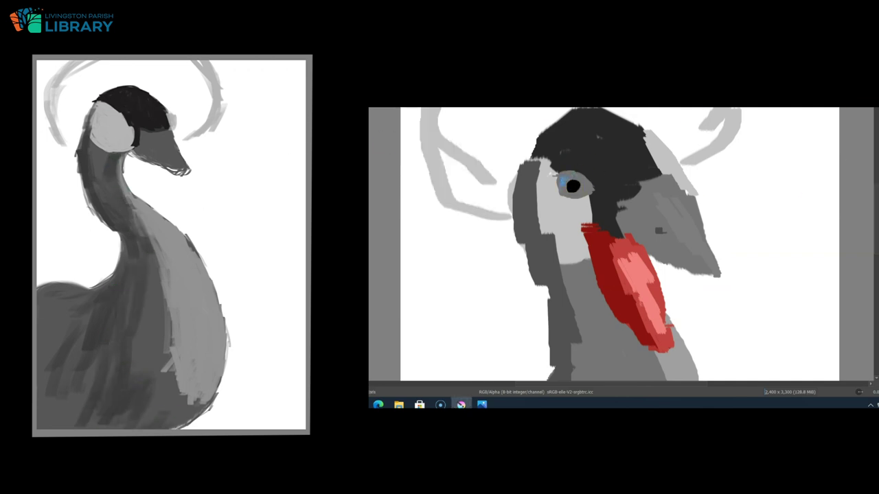
# Block in the first crane's gray eye and repaint the back of the second crane's head and neck in light gray
pyautogui.moveTo(112, 110); pyautogui.dragTo(115, 121)
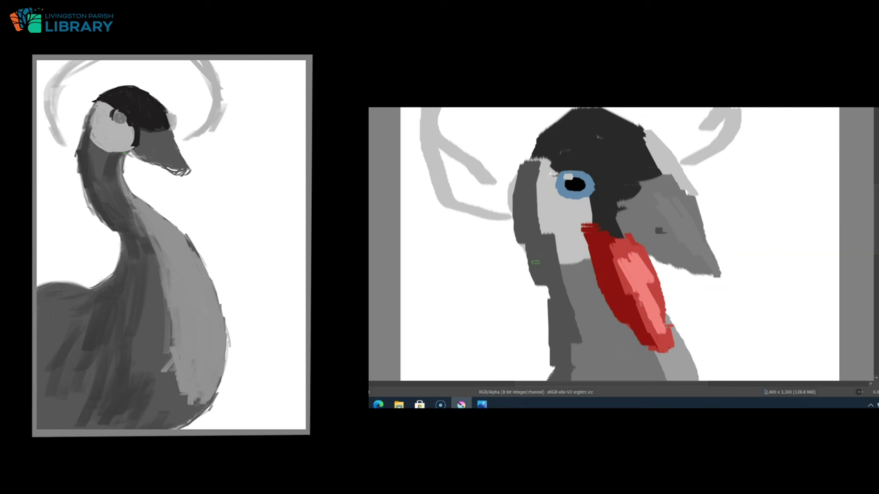
pyautogui.moveTo(525, 189); pyautogui.dragTo(534, 272)
pyautogui.moveTo(532, 157); pyautogui.dragTo(536, 286)
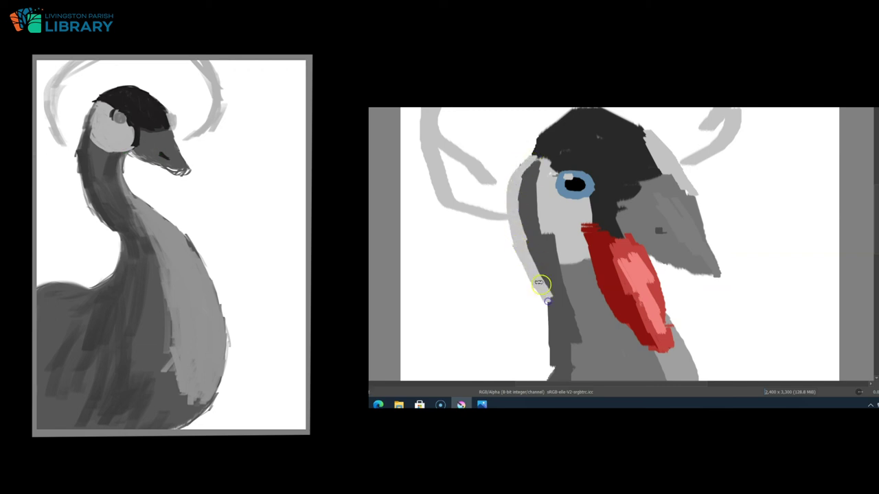
pyautogui.moveTo(571, 117)
pyautogui.mouseDown()
pyautogui.moveTo(545, 129)
pyautogui.moveTo(539, 159)
pyautogui.mouseUp()
pyautogui.moveTo(518, 194)
pyautogui.mouseDown()
pyautogui.moveTo(523, 173)
pyautogui.moveTo(532, 261)
pyautogui.mouseUp()
pyautogui.scroll(-4, 613, 239)
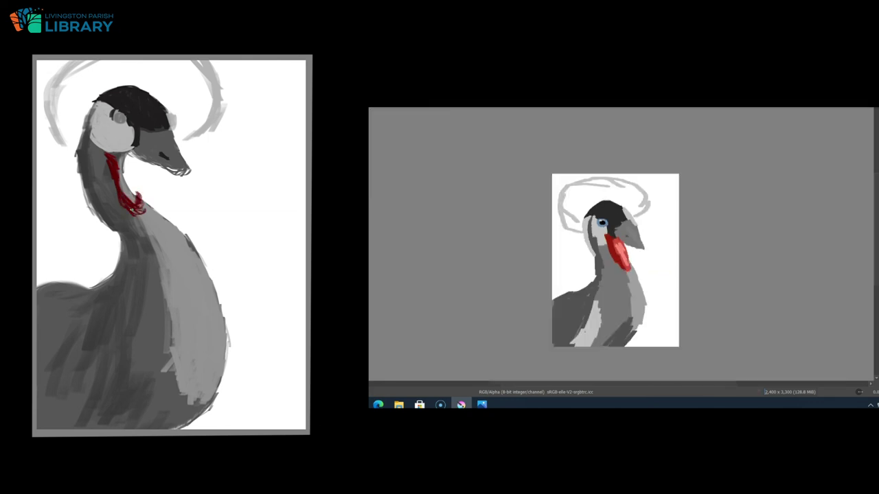
# Refine the second crane's blue iris with gray shading around the black pupil
pyautogui.scroll(5, 614, 218)
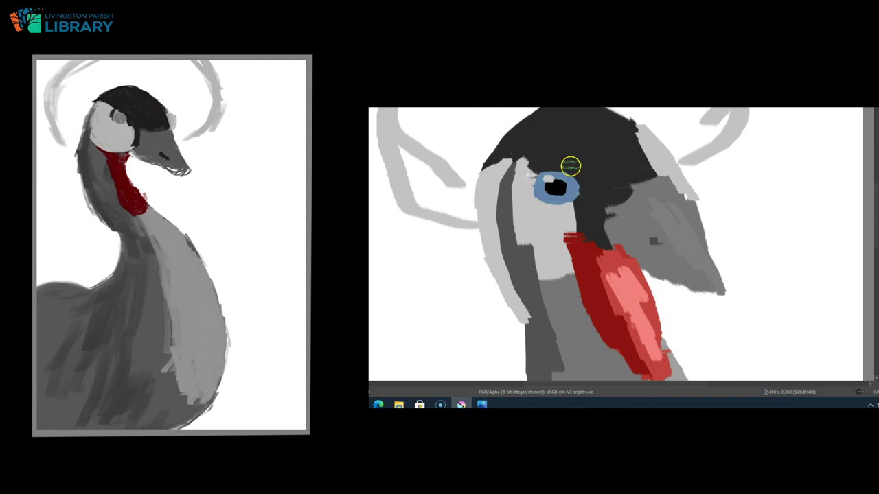
pyautogui.moveTo(571, 185); pyautogui.dragTo(538, 187)
pyautogui.scroll(-5, 616, 243)
pyautogui.scroll(5, 616, 243)
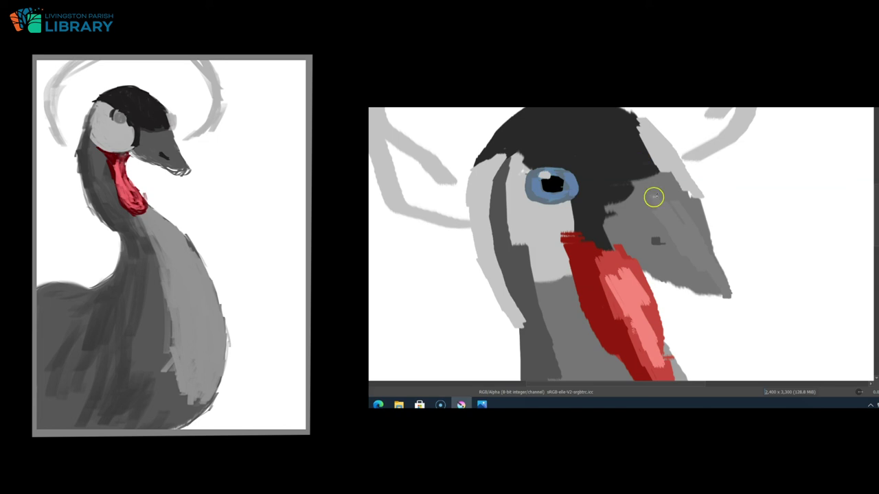
pyautogui.moveTo(51, 62); pyautogui.dragTo(236, 237)
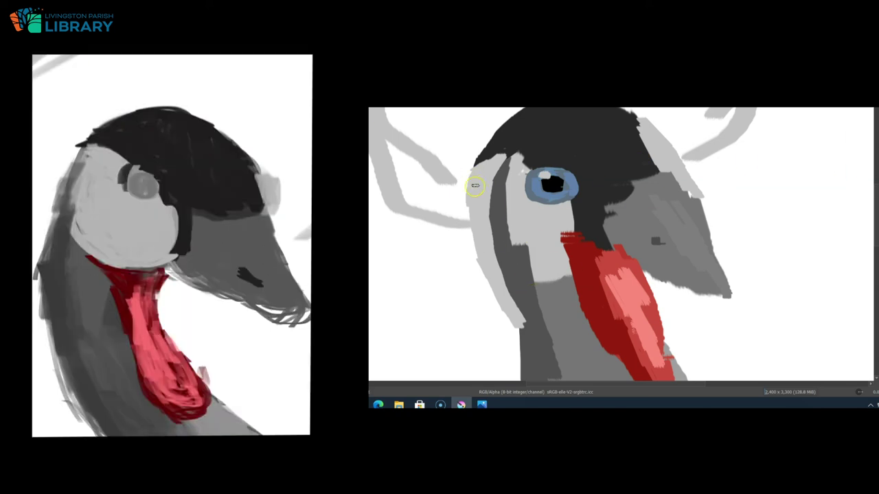
# Outline the second crane's cheek in dark gray and extend its black cap down around the face to the throat
pyautogui.moveTo(514, 241)
pyautogui.mouseDown()
pyautogui.moveTo(536, 266)
pyautogui.moveTo(596, 277)
pyautogui.mouseUp()
pyautogui.moveTo(489, 217); pyautogui.dragTo(475, 171)
pyautogui.moveTo(525, 251); pyautogui.dragTo(587, 273)
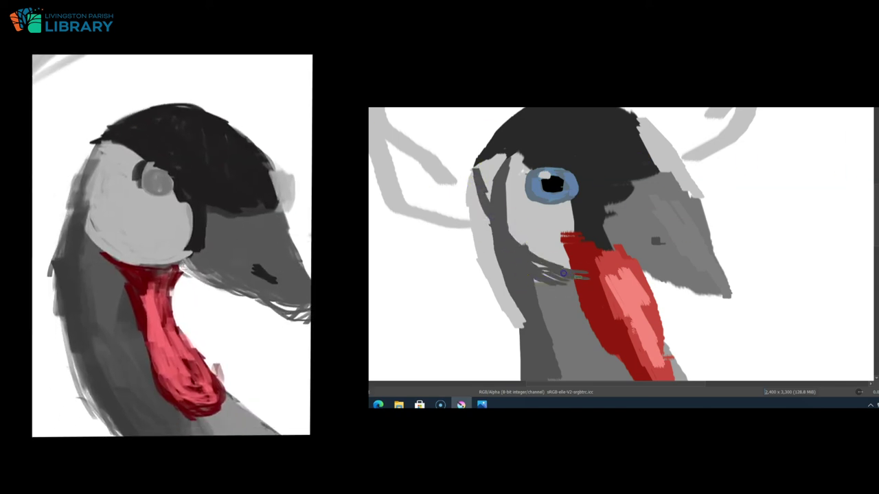
pyautogui.moveTo(472, 212)
pyautogui.mouseDown()
pyautogui.moveTo(580, 269)
pyautogui.moveTo(594, 252)
pyautogui.moveTo(592, 269)
pyautogui.moveTo(522, 263)
pyautogui.mouseUp()
pyautogui.moveTo(607, 266); pyautogui.dragTo(613, 248)
pyautogui.moveTo(607, 210)
pyautogui.mouseDown()
pyautogui.moveTo(645, 182)
pyautogui.moveTo(633, 114)
pyautogui.mouseUp()
pyautogui.moveTo(622, 228)
pyautogui.mouseDown()
pyautogui.moveTo(668, 187)
pyautogui.moveTo(526, 260)
pyautogui.mouseUp()
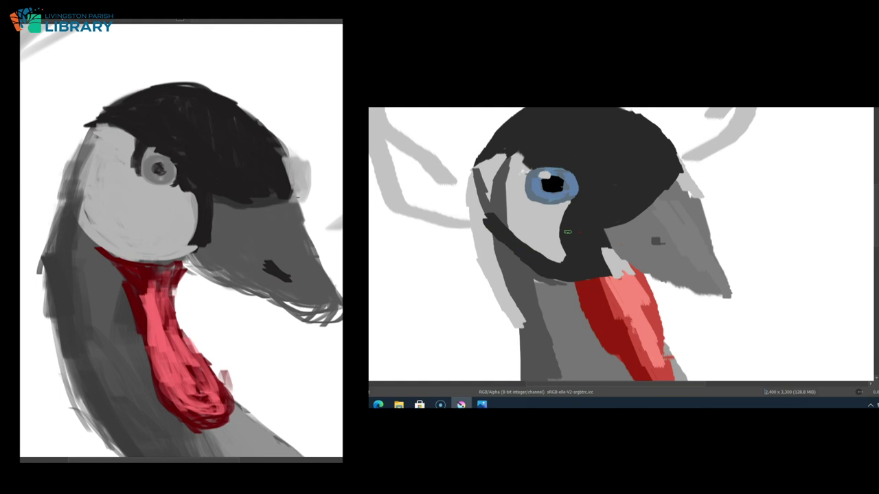
# Add a dark nostril and light gray highlight to the second crane's beak and lighten its face patch
pyautogui.moveTo(682, 161)
pyautogui.mouseDown()
pyautogui.moveTo(678, 229)
pyautogui.moveTo(663, 236)
pyautogui.moveTo(665, 248)
pyautogui.mouseUp()
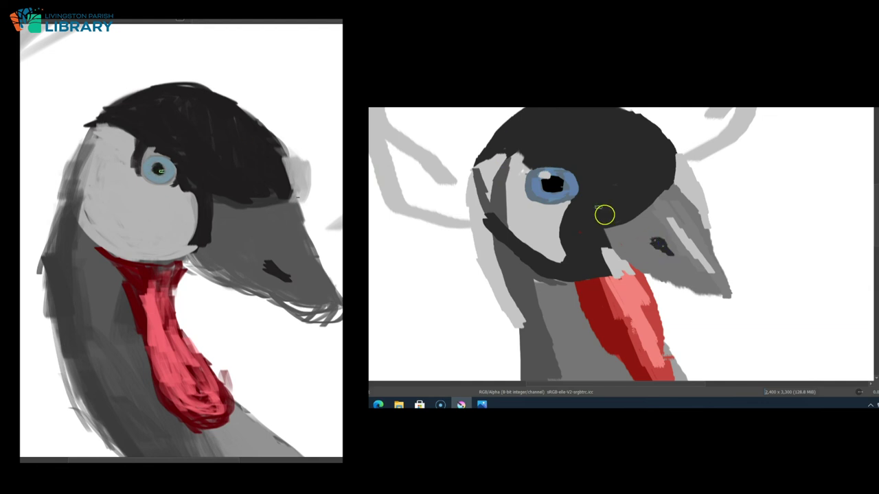
pyautogui.scroll(-6, 617, 243)
pyautogui.scroll(6, 618, 243)
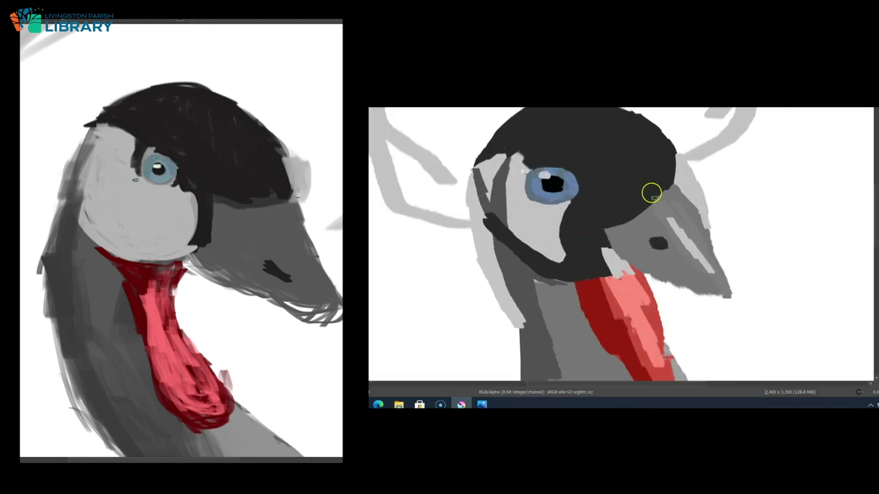
pyautogui.keyDown('ctrl'); pyautogui.click(651, 302); pyautogui.keyUp('ctrl')
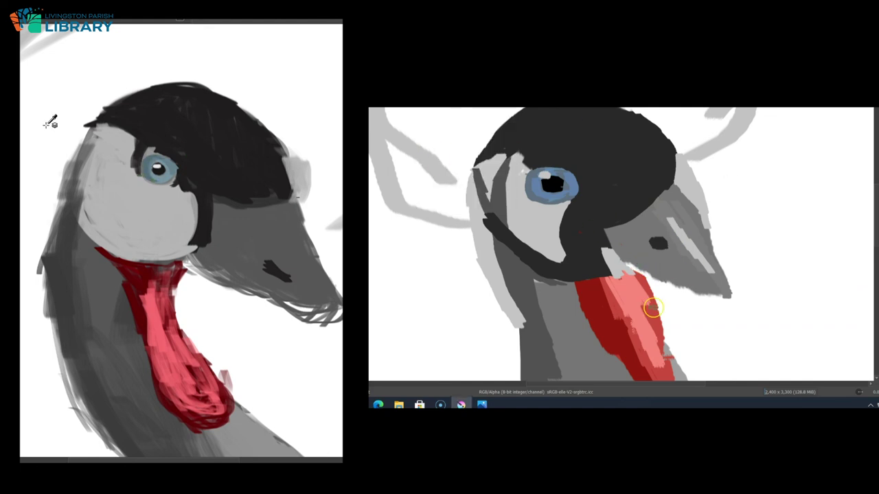
pyautogui.moveTo(526, 168)
pyautogui.mouseDown()
pyautogui.moveTo(514, 134)
pyautogui.moveTo(525, 119)
pyautogui.moveTo(527, 165)
pyautogui.moveTo(503, 178)
pyautogui.moveTo(538, 216)
pyautogui.moveTo(479, 192)
pyautogui.moveTo(545, 210)
pyautogui.mouseUp()
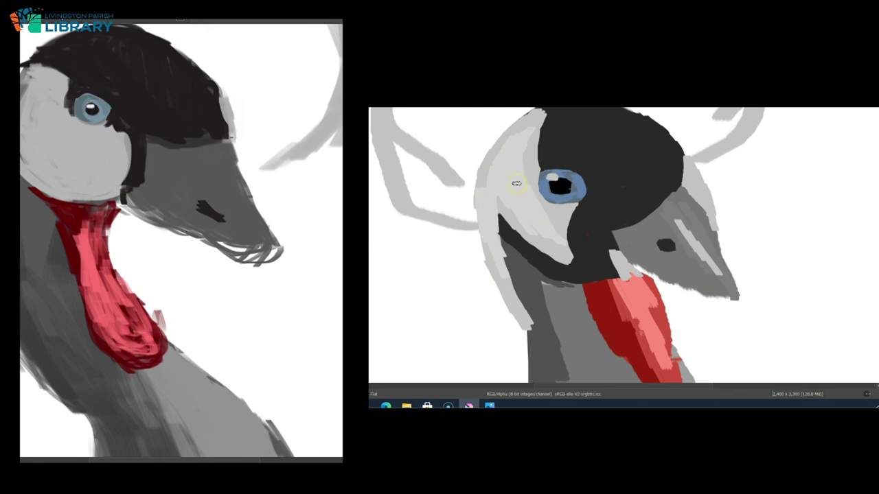
# Round off the second crane's light gray cheek and repaint its beak dark gray with a black nostril
pyautogui.moveTo(582, 206)
pyautogui.mouseDown()
pyautogui.moveTo(570, 221)
pyautogui.moveTo(576, 229)
pyautogui.moveTo(580, 220)
pyautogui.moveTo(582, 244)
pyautogui.moveTo(570, 226)
pyautogui.mouseUp()
pyautogui.moveTo(616, 264)
pyautogui.mouseDown()
pyautogui.moveTo(651, 210)
pyautogui.moveTo(634, 276)
pyautogui.mouseUp()
pyautogui.moveTo(628, 227)
pyautogui.mouseDown()
pyautogui.moveTo(667, 275)
pyautogui.moveTo(718, 291)
pyautogui.moveTo(696, 277)
pyautogui.moveTo(707, 282)
pyautogui.mouseUp()
pyautogui.moveTo(674, 256); pyautogui.dragTo(685, 266)
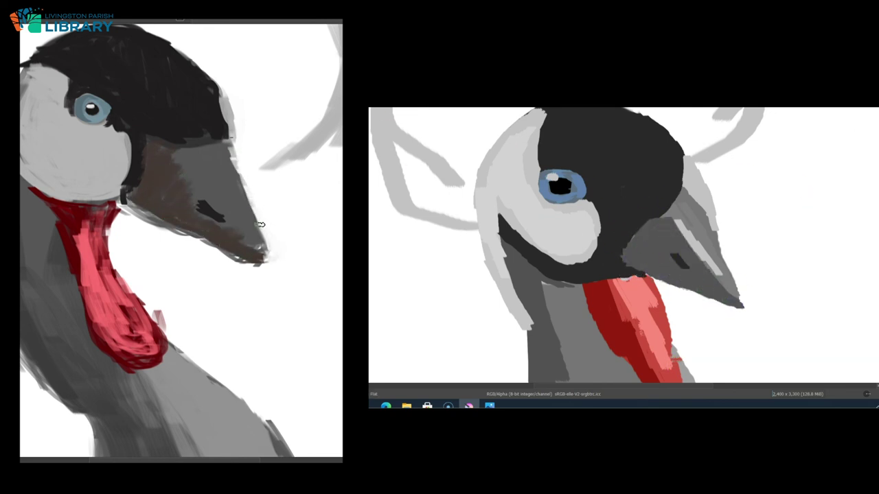
# Shade the first crane's beak brown and build up the second crane's beak with dark and light gray strokes
pyautogui.moveTo(264, 261); pyautogui.dragTo(171, 227)
pyautogui.moveTo(666, 219)
pyautogui.mouseDown()
pyautogui.moveTo(705, 261)
pyautogui.moveTo(721, 227)
pyautogui.mouseUp()
pyautogui.moveTo(686, 196)
pyautogui.mouseDown()
pyautogui.moveTo(716, 233)
pyautogui.moveTo(743, 304)
pyautogui.mouseUp()
pyautogui.rightClick(695, 230)
pyautogui.click(751, 172)
pyautogui.moveTo(686, 227)
pyautogui.mouseDown()
pyautogui.moveTo(737, 277)
pyautogui.moveTo(700, 202)
pyautogui.moveTo(720, 246)
pyautogui.mouseUp()
pyautogui.moveTo(717, 206); pyautogui.dragTo(748, 305)
pyautogui.moveTo(709, 195); pyautogui.dragTo(736, 252)
pyautogui.scroll(-4, 623, 244)
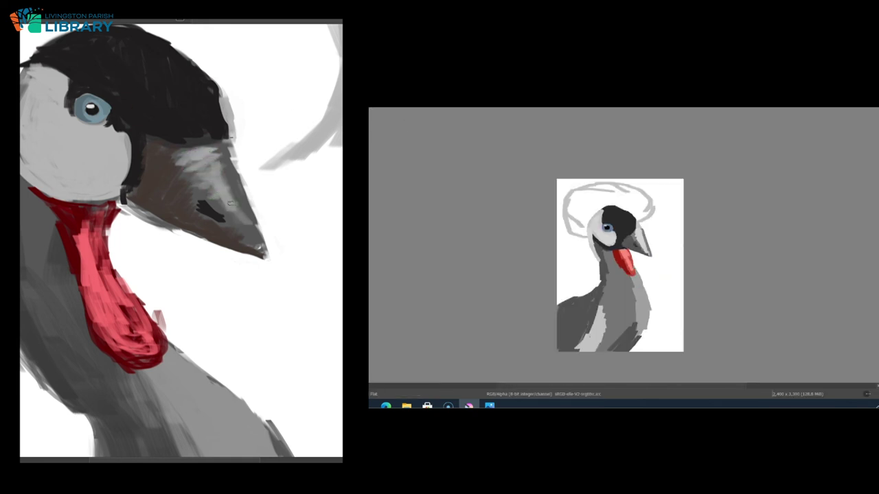
# Refine the light gray highlight on the first crane's beak and blend the second crane's beak shading
pyautogui.scroll(2, 621, 241)
pyautogui.moveTo(262, 249); pyautogui.dragTo(221, 165)
pyautogui.scroll(2, 620, 243)
pyautogui.moveTo(662, 222)
pyautogui.mouseDown()
pyautogui.moveTo(674, 253)
pyautogui.moveTo(704, 283)
pyautogui.mouseUp()
pyautogui.scroll(-4, 256, 197)
pyautogui.moveTo(676, 201); pyautogui.dragTo(629, 258)
pyautogui.moveTo(299, 326); pyautogui.dragTo(235, 272)
pyautogui.scroll(-4, 620, 240)
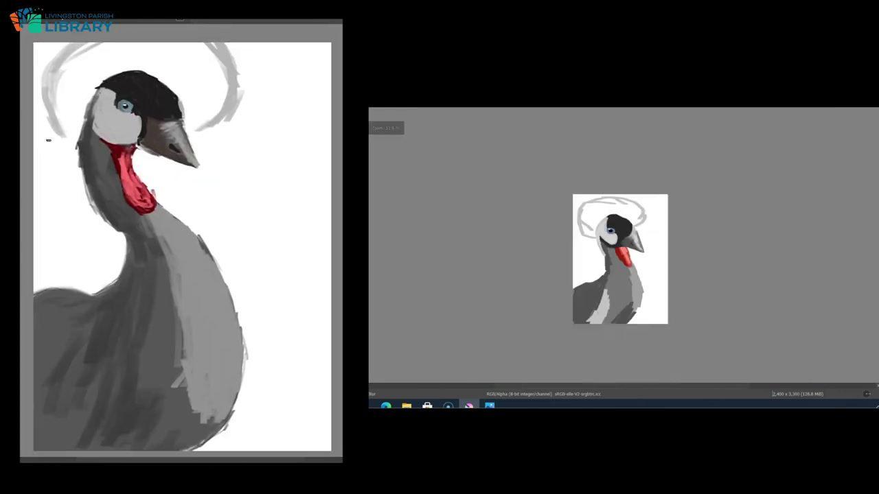
# Paint a near-white highlight down the first crane's breast and blend the second crane's face and eye colors
pyautogui.scroll(3, 619, 240)
pyautogui.moveTo(165, 218); pyautogui.dragTo(206, 267)
pyautogui.moveTo(560, 207); pyautogui.dragTo(565, 216)
pyautogui.moveTo(169, 224); pyautogui.dragTo(209, 299)
pyautogui.moveTo(582, 180); pyautogui.dragTo(589, 223)
pyautogui.moveTo(204, 251)
pyautogui.mouseDown()
pyautogui.moveTo(224, 308)
pyautogui.moveTo(217, 404)
pyautogui.moveTo(237, 302)
pyautogui.moveTo(198, 434)
pyautogui.mouseUp()
pyautogui.scroll(4, 623, 240)
pyautogui.scroll(4, 536, 144)
pyautogui.moveTo(506, 252); pyautogui.dragTo(509, 267)
pyautogui.moveTo(205, 427); pyautogui.dragTo(185, 449)
pyautogui.moveTo(532, 250)
pyautogui.mouseDown()
pyautogui.moveTo(559, 231)
pyautogui.moveTo(568, 255)
pyautogui.mouseUp()
pyautogui.moveTo(177, 359); pyautogui.dragTo(171, 432)
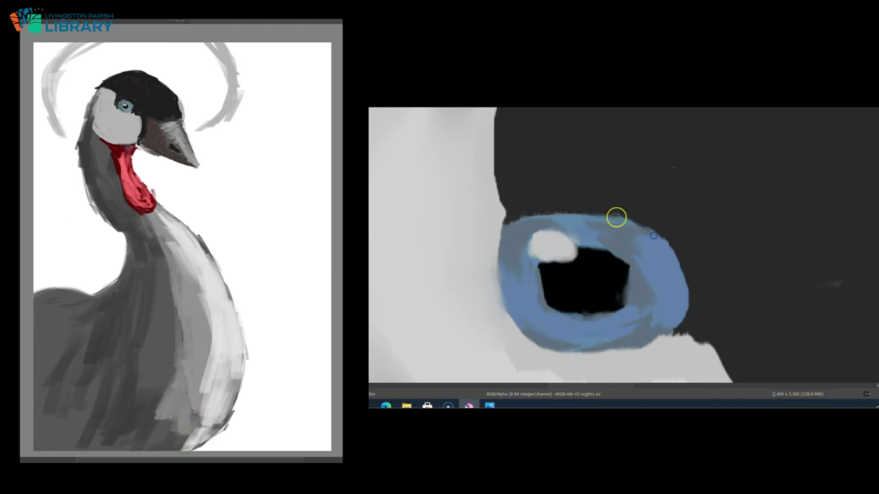
# Brighten the first crane's cheek with white strokes and soften the second crane's cheek and beak with the Blur brush
pyautogui.scroll(-4, 621, 241)
pyautogui.moveTo(101, 96)
pyautogui.mouseDown()
pyautogui.moveTo(97, 126)
pyautogui.moveTo(109, 130)
pyautogui.mouseUp()
pyautogui.moveTo(643, 270)
pyautogui.mouseDown()
pyautogui.moveTo(615, 320)
pyautogui.moveTo(592, 314)
pyautogui.mouseUp()
pyautogui.moveTo(641, 269)
pyautogui.mouseDown()
pyautogui.moveTo(639, 309)
pyautogui.moveTo(604, 324)
pyautogui.mouseUp()
pyautogui.moveTo(126, 127); pyautogui.dragTo(127, 141)
pyautogui.moveTo(604, 324); pyautogui.dragTo(637, 300)
pyautogui.moveTo(732, 325); pyautogui.dragTo(782, 355)
pyautogui.scroll(-4, 621, 240)
pyautogui.scroll(3, 621, 240)
pyautogui.moveTo(715, 236); pyautogui.dragTo(734, 289)
pyautogui.moveTo(114, 406); pyautogui.dragTo(97, 435)
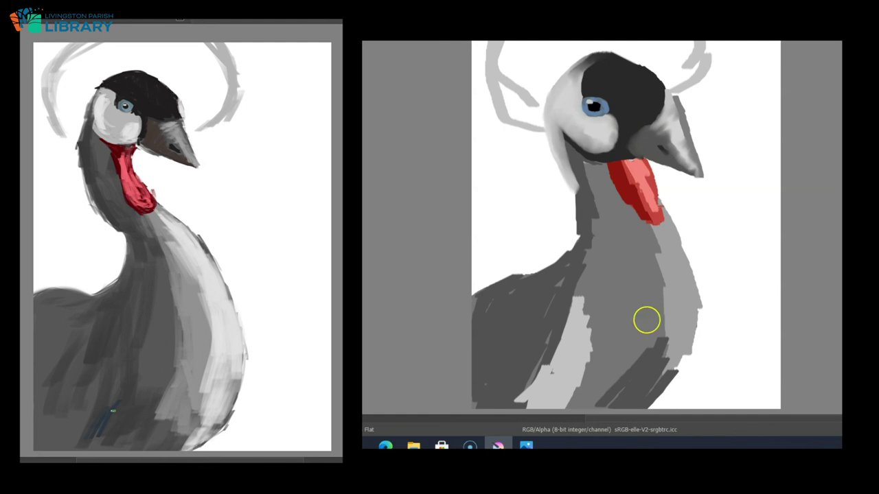
# Add light gray strokes to the second crane's breast and dark feather strokes to its wing, lower breast and throat
pyautogui.moveTo(577, 151)
pyautogui.mouseDown()
pyautogui.moveTo(614, 172)
pyautogui.moveTo(659, 226)
pyautogui.moveTo(680, 204)
pyautogui.mouseUp()
pyautogui.moveTo(648, 230)
pyautogui.mouseDown()
pyautogui.moveTo(686, 291)
pyautogui.moveTo(693, 323)
pyautogui.moveTo(693, 275)
pyautogui.mouseUp()
pyautogui.scroll(-1, 622, 275)
pyautogui.moveTo(598, 367)
pyautogui.mouseDown()
pyautogui.moveTo(653, 308)
pyautogui.moveTo(582, 373)
pyautogui.mouseUp()
pyautogui.moveTo(545, 304); pyautogui.dragTo(530, 373)
pyautogui.moveTo(528, 287)
pyautogui.mouseDown()
pyautogui.moveTo(504, 338)
pyautogui.moveTo(478, 308)
pyautogui.moveTo(482, 360)
pyautogui.mouseUp()
pyautogui.moveTo(581, 202)
pyautogui.mouseDown()
pyautogui.moveTo(498, 247)
pyautogui.moveTo(571, 211)
pyautogui.mouseUp()
pyautogui.moveTo(656, 338); pyautogui.dragTo(663, 298)
pyautogui.moveTo(573, 109); pyautogui.dragTo(587, 129)
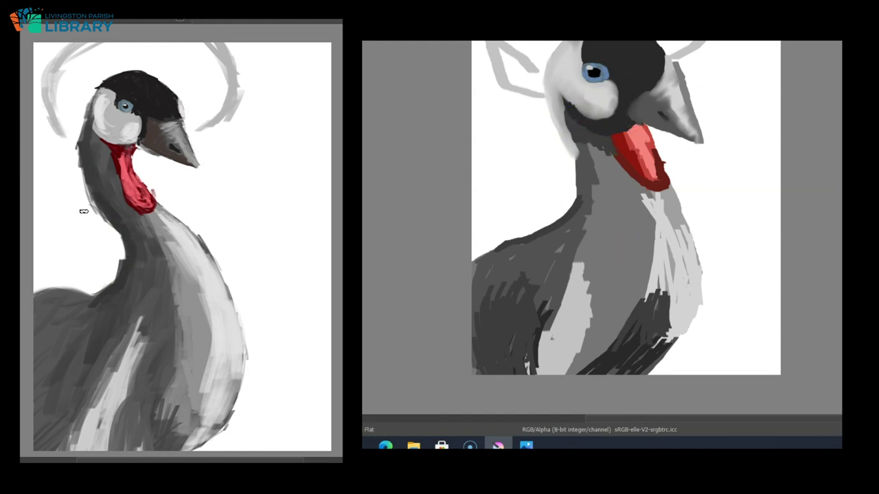
# Extend the second crane's beak toward its cheek in dark gray and start a black background beside the first crane
pyautogui.moveTo(553, 100)
pyautogui.mouseDown()
pyautogui.moveTo(618, 106)
pyautogui.moveTo(612, 83)
pyautogui.mouseUp()
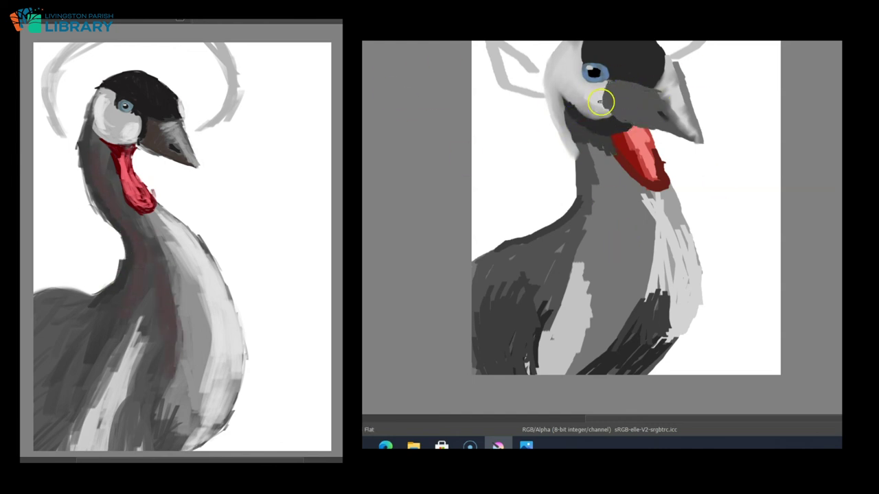
pyautogui.click(54, 262)
pyautogui.click(204, 147)
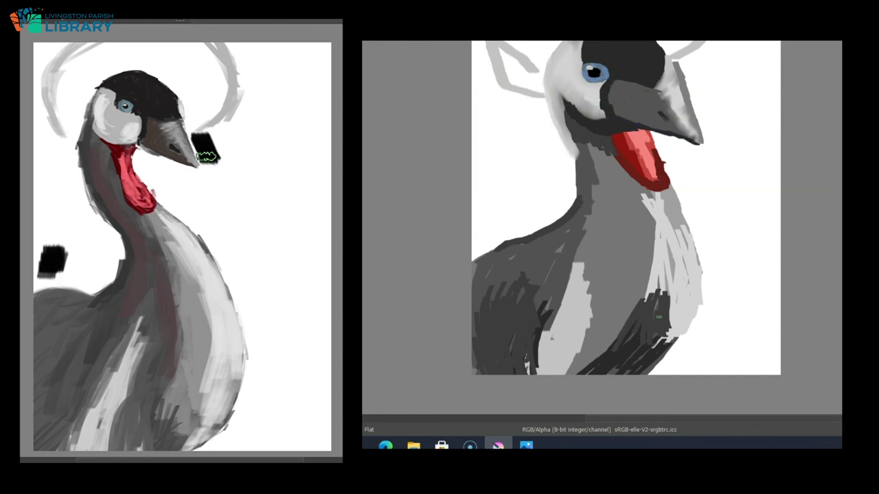
pyautogui.moveTo(199, 138); pyautogui.dragTo(191, 108)
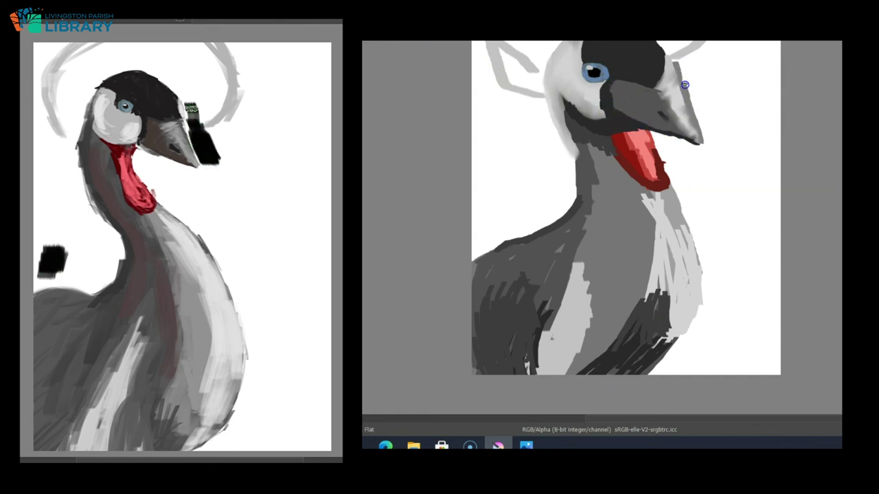
# Cover the second crane's back with mid-gray and bluish-gray feathers and fill black behind the first crane's neck
pyautogui.moveTo(518, 302)
pyautogui.mouseDown()
pyautogui.moveTo(494, 282)
pyautogui.moveTo(542, 310)
pyautogui.mouseUp()
pyautogui.moveTo(567, 210); pyautogui.dragTo(590, 186)
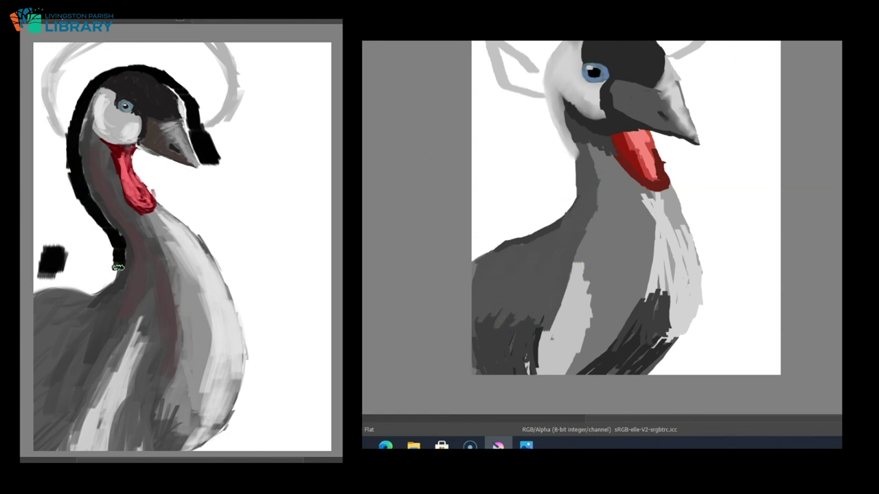
pyautogui.moveTo(579, 252)
pyautogui.mouseDown()
pyautogui.moveTo(583, 296)
pyautogui.moveTo(569, 247)
pyautogui.moveTo(635, 274)
pyautogui.mouseUp()
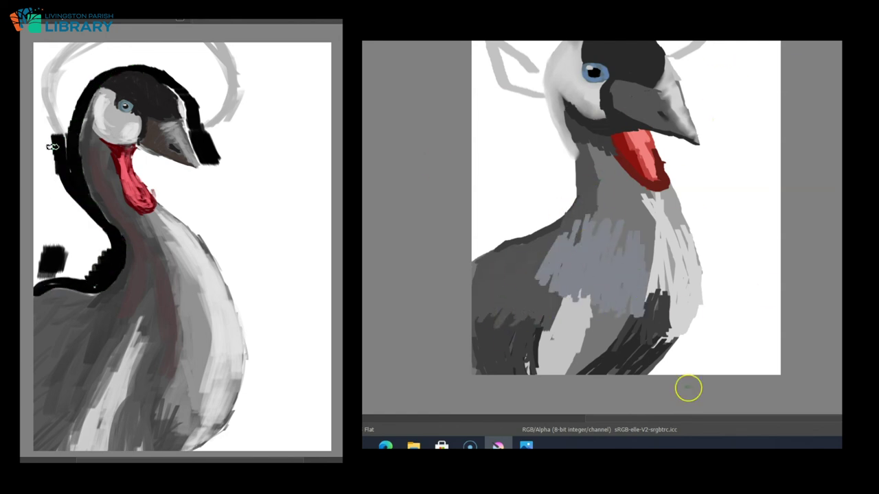
pyautogui.moveTo(55, 147); pyautogui.dragTo(46, 206)
pyautogui.moveTo(516, 250)
pyautogui.mouseDown()
pyautogui.moveTo(528, 288)
pyautogui.moveTo(480, 295)
pyautogui.moveTo(488, 273)
pyautogui.moveTo(618, 212)
pyautogui.moveTo(577, 214)
pyautogui.mouseUp()
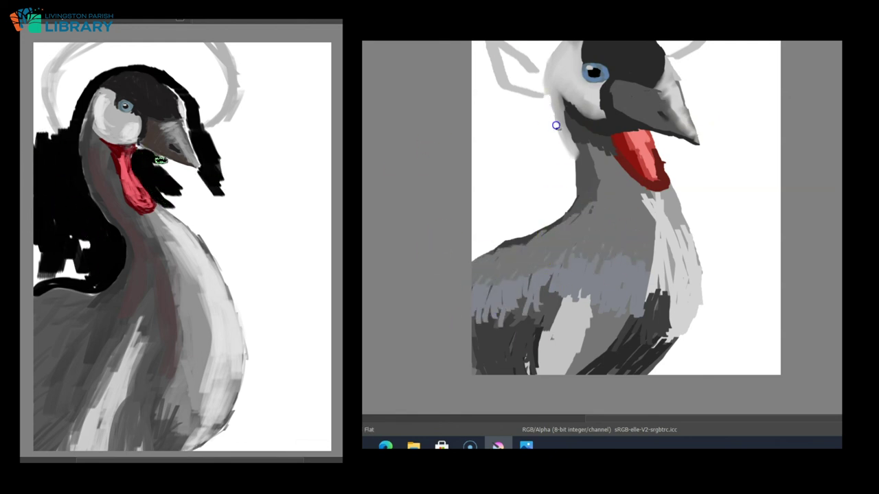
# Fill the second crane's front neck with light gray and add bluish-gray lower-breast feathers with the Flat Rough brush
pyautogui.moveTo(556, 125)
pyautogui.mouseDown()
pyautogui.moveTo(582, 162)
pyautogui.moveTo(494, 252)
pyautogui.mouseUp()
pyautogui.hotkey('ctrl', 'z')
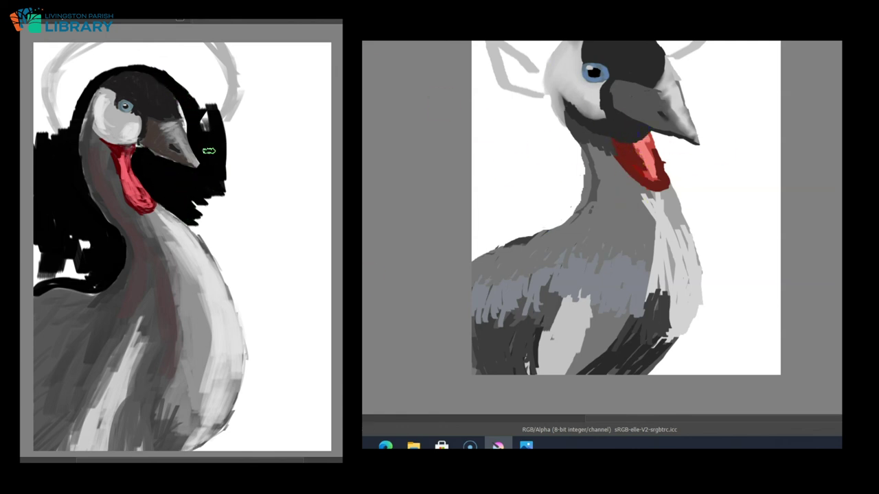
pyautogui.moveTo(653, 138); pyautogui.dragTo(689, 229)
pyautogui.moveTo(650, 141)
pyautogui.mouseDown()
pyautogui.moveTo(689, 231)
pyautogui.moveTo(670, 199)
pyautogui.moveTo(654, 248)
pyautogui.mouseUp()
pyautogui.rightClick(660, 296)
pyautogui.click(604, 328)
pyautogui.moveTo(638, 323)
pyautogui.mouseDown()
pyautogui.moveTo(592, 373)
pyautogui.moveTo(609, 355)
pyautogui.mouseUp()
pyautogui.moveTo(667, 262); pyautogui.dragTo(635, 324)
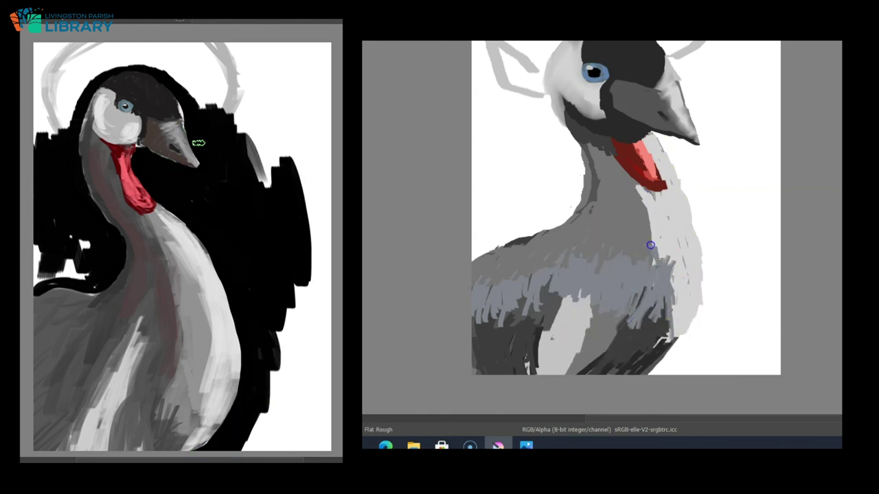
# Layer gray feather strokes over the second crane's wing stripe, breast and neck
pyautogui.moveTo(587, 300); pyautogui.dragTo(566, 373)
pyautogui.moveTo(547, 304)
pyautogui.mouseDown()
pyautogui.moveTo(582, 345)
pyautogui.moveTo(645, 252)
pyautogui.moveTo(649, 324)
pyautogui.moveTo(592, 364)
pyautogui.mouseUp()
pyautogui.moveTo(555, 118); pyautogui.dragTo(596, 183)
pyautogui.hotkey('ctrl', 'z')
pyautogui.moveTo(631, 172); pyautogui.dragTo(653, 234)
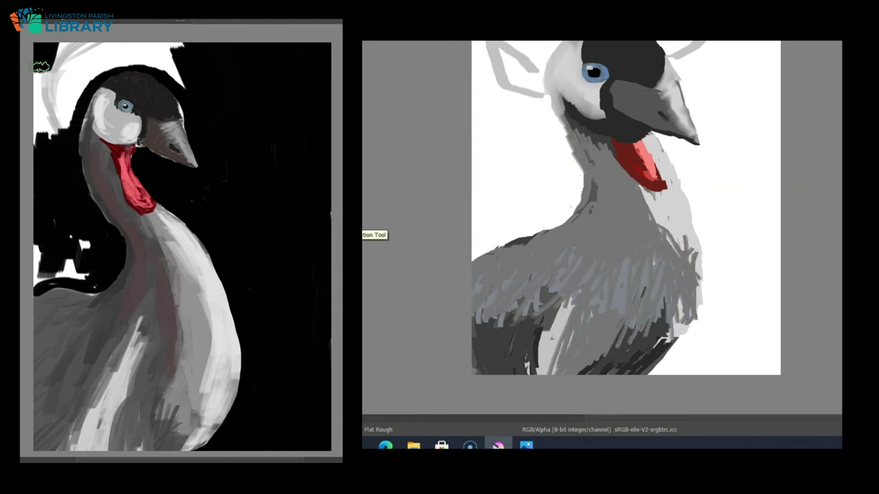
# Fill the remaining white areas around the first crane's head and back with black
pyautogui.moveTo(153, 66); pyautogui.dragTo(139, 61)
pyautogui.scroll(3, 602, 226)
pyautogui.moveTo(82, 84); pyautogui.dragTo(61, 120)
pyautogui.moveTo(81, 245); pyautogui.dragTo(45, 277)
# Paint the second crane's background black around its outline, covering the gray crest loops
pyautogui.moveTo(553, 156)
pyautogui.mouseDown()
pyautogui.moveTo(540, 185)
pyautogui.moveTo(655, 140)
pyautogui.moveTo(746, 138)
pyautogui.moveTo(696, 89)
pyautogui.moveTo(706, 107)
pyautogui.moveTo(780, 78)
pyautogui.moveTo(678, 193)
pyautogui.moveTo(631, 141)
pyautogui.moveTo(613, 98)
pyautogui.moveTo(500, 137)
pyautogui.moveTo(484, 207)
pyautogui.moveTo(542, 308)
pyautogui.mouseUp()
pyautogui.scroll(-3, 542, 308)
pyautogui.moveTo(484, 234)
pyautogui.mouseDown()
pyautogui.moveTo(543, 254)
pyautogui.moveTo(709, 255)
pyautogui.moveTo(771, 287)
pyautogui.moveTo(729, 385)
pyautogui.mouseUp()
pyautogui.moveTo(657, 167); pyautogui.dragTo(688, 222)
pyautogui.moveTo(657, 163)
pyautogui.mouseDown()
pyautogui.moveTo(686, 171)
pyautogui.moveTo(661, 166)
pyautogui.moveTo(691, 274)
pyautogui.mouseUp()
pyautogui.moveTo(692, 274); pyautogui.dragTo(663, 381)
pyautogui.moveTo(679, 226)
pyautogui.mouseDown()
pyautogui.moveTo(646, 391)
pyautogui.moveTo(610, 403)
pyautogui.mouseUp()
pyautogui.moveTo(694, 187)
pyautogui.mouseDown()
pyautogui.moveTo(701, 199)
pyautogui.moveTo(703, 143)
pyautogui.mouseUp()
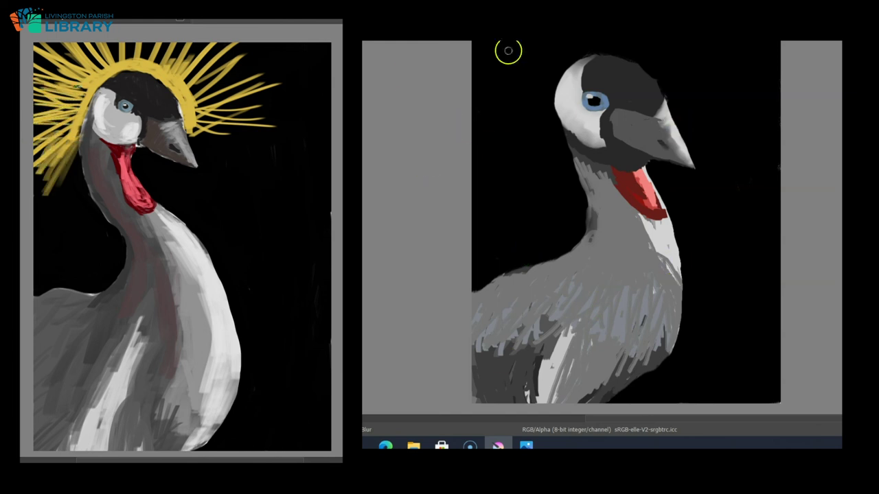
# Blend the second crane's wing, breast and neck feathers with the Blur brush
pyautogui.moveTo(542, 312); pyautogui.dragTo(484, 353)
pyautogui.moveTo(484, 354)
pyautogui.mouseDown()
pyautogui.moveTo(504, 389)
pyautogui.moveTo(546, 344)
pyautogui.mouseUp()
pyautogui.moveTo(611, 384); pyautogui.dragTo(652, 347)
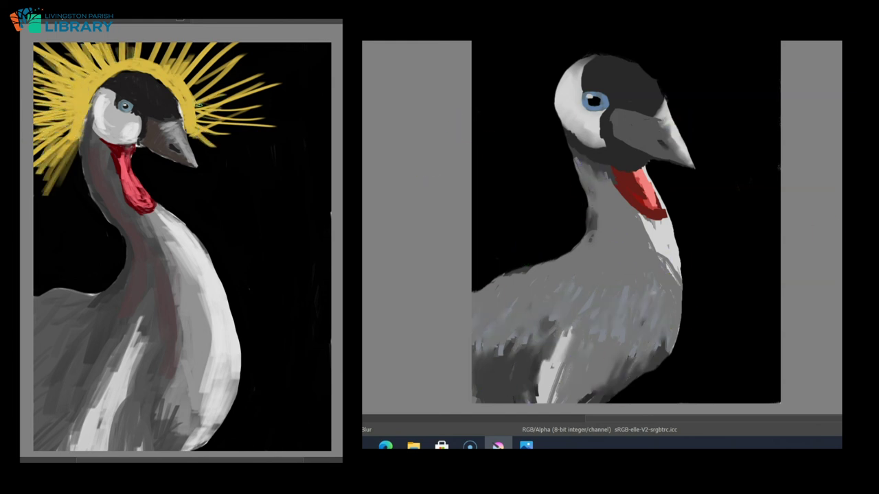
pyautogui.moveTo(612, 175)
pyautogui.mouseDown()
pyautogui.moveTo(598, 169)
pyautogui.moveTo(661, 221)
pyautogui.moveTo(643, 226)
pyautogui.mouseUp()
pyautogui.moveTo(561, 361); pyautogui.dragTo(546, 397)
# Rework the second crane's beak with blended dark gray shading and textured light gray strokes along its upper edge
pyautogui.scroll(4, 628, 96)
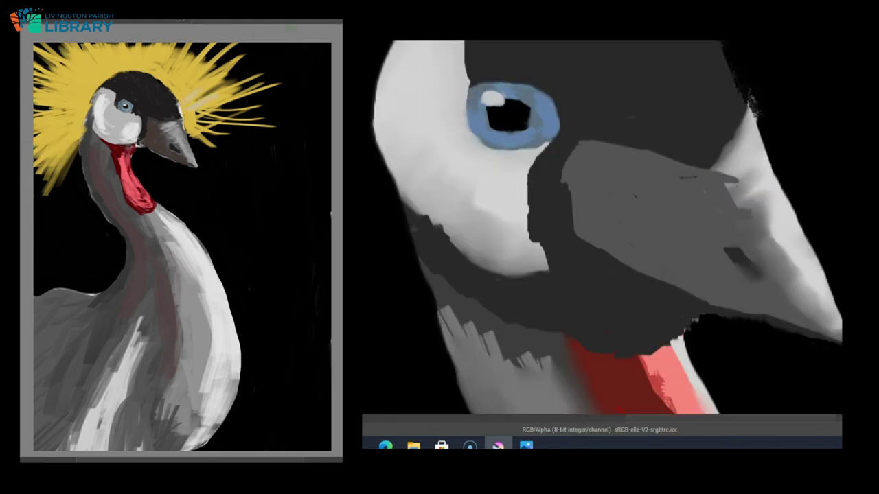
pyautogui.scroll(-5, 707, 219)
pyautogui.moveTo(727, 191)
pyautogui.mouseDown()
pyautogui.moveTo(773, 272)
pyautogui.moveTo(781, 245)
pyautogui.moveTo(813, 298)
pyautogui.mouseUp()
pyautogui.scroll(5, 707, 220)
pyautogui.moveTo(725, 161); pyautogui.dragTo(751, 230)
pyautogui.moveTo(619, 177); pyautogui.dragTo(614, 208)
pyautogui.scroll(-5, 613, 208)
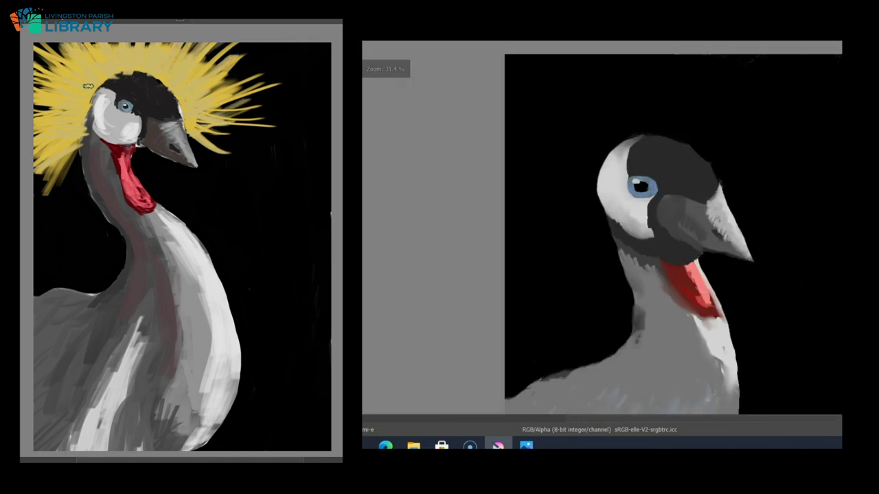
# Extend the second crane's dark cap over the back of its head and its light cheek down to the throat
pyautogui.moveTo(651, 139); pyautogui.dragTo(616, 157)
pyautogui.moveTo(629, 222)
pyautogui.mouseDown()
pyautogui.moveTo(648, 232)
pyautogui.moveTo(651, 246)
pyautogui.mouseUp()
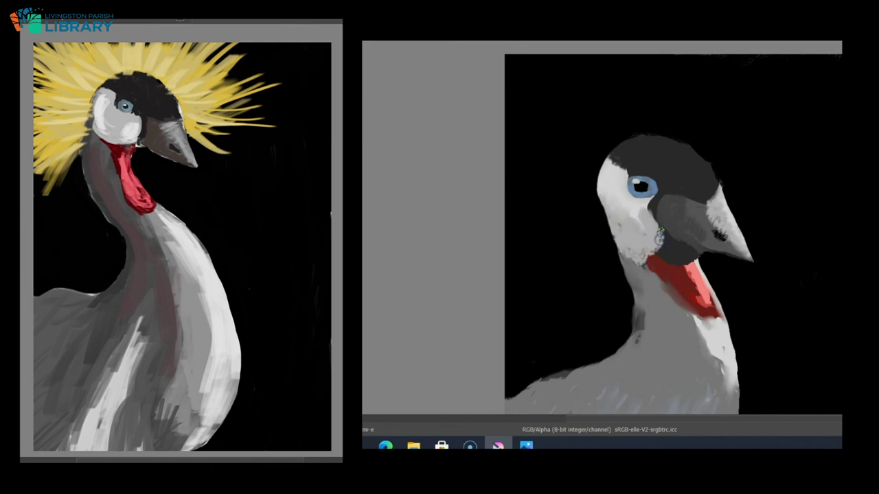
# Paint a radiating yellow crest on the second crane and a fan of green leaves beside the first crane's breast
pyautogui.scroll(-4, 703, 222)
pyautogui.moveTo(625, 182)
pyautogui.mouseDown()
pyautogui.moveTo(653, 158)
pyautogui.moveTo(609, 198)
pyautogui.moveTo(644, 180)
pyautogui.mouseUp()
pyautogui.moveTo(753, 155); pyautogui.dragTo(726, 195)
pyautogui.moveTo(328, 235); pyautogui.dragTo(229, 245)
pyautogui.moveTo(741, 164)
pyautogui.mouseDown()
pyautogui.moveTo(665, 160)
pyautogui.moveTo(689, 180)
pyautogui.moveTo(604, 172)
pyautogui.mouseUp()
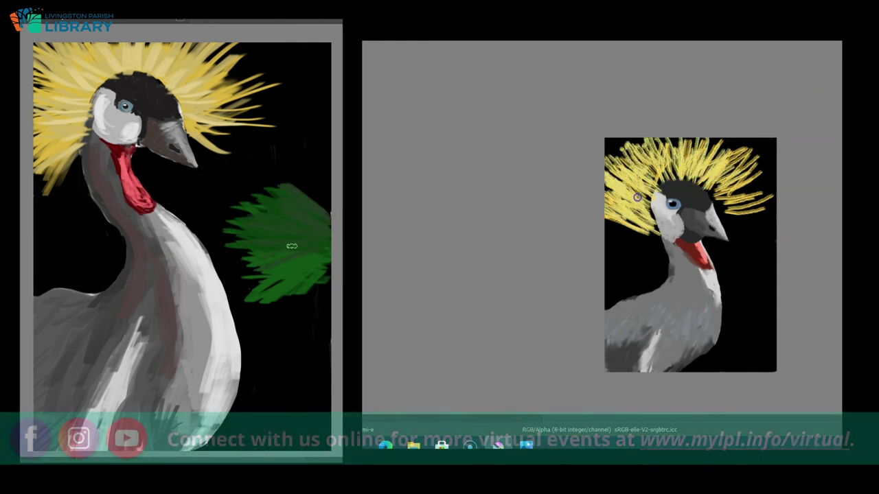